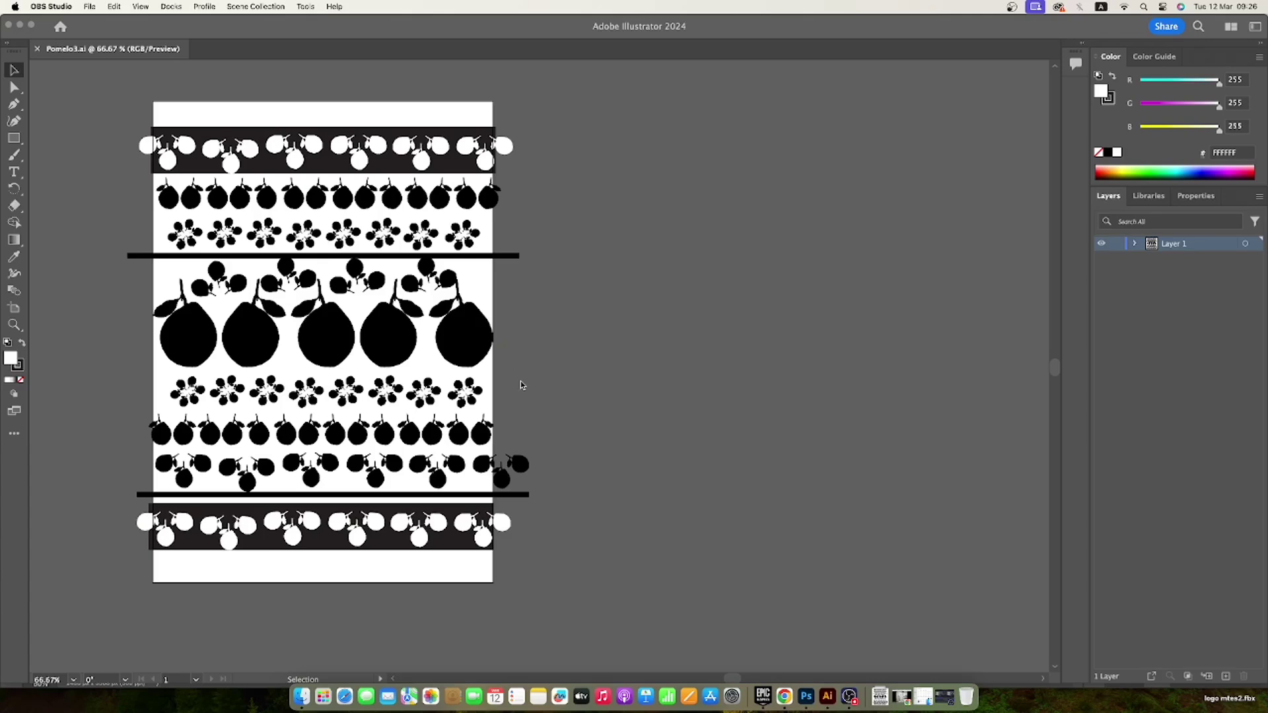
Step: Save the pattern as Pomelo3.ai in Downloads over the old copy, with Illustrator 2020 compatibility
click(20, 68)
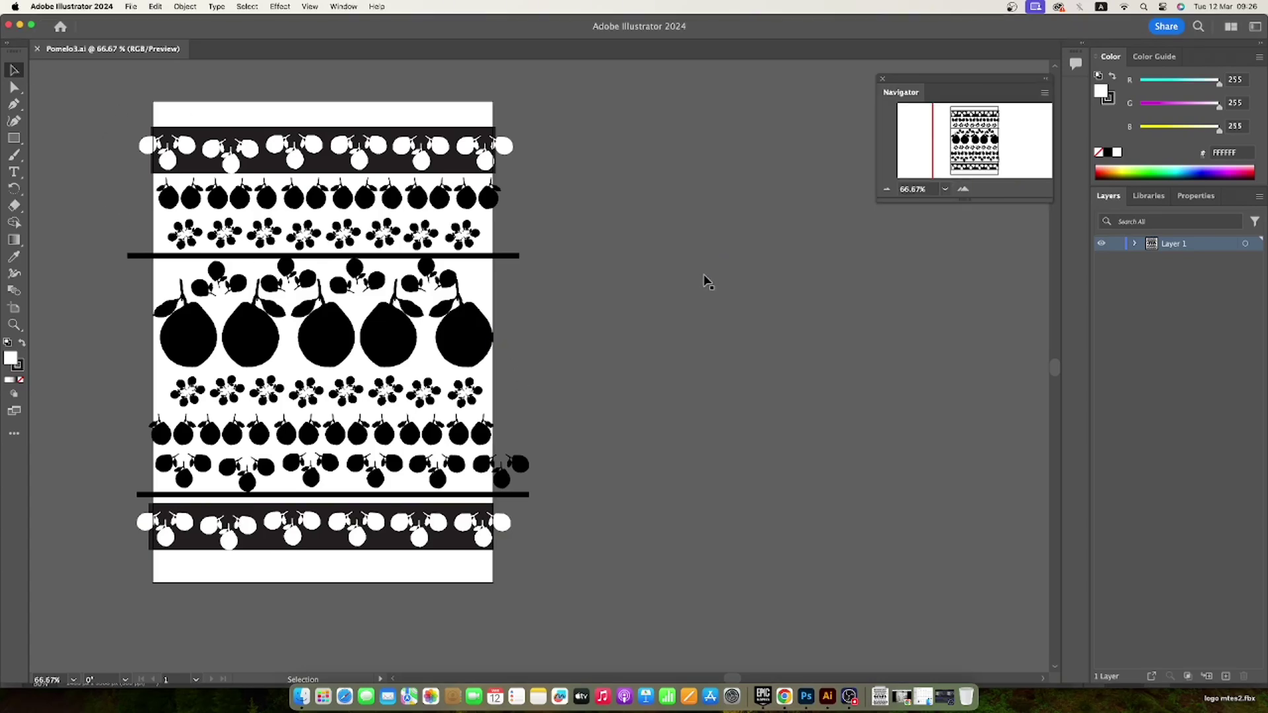
key(space)
drag(566, 339, 761, 340)
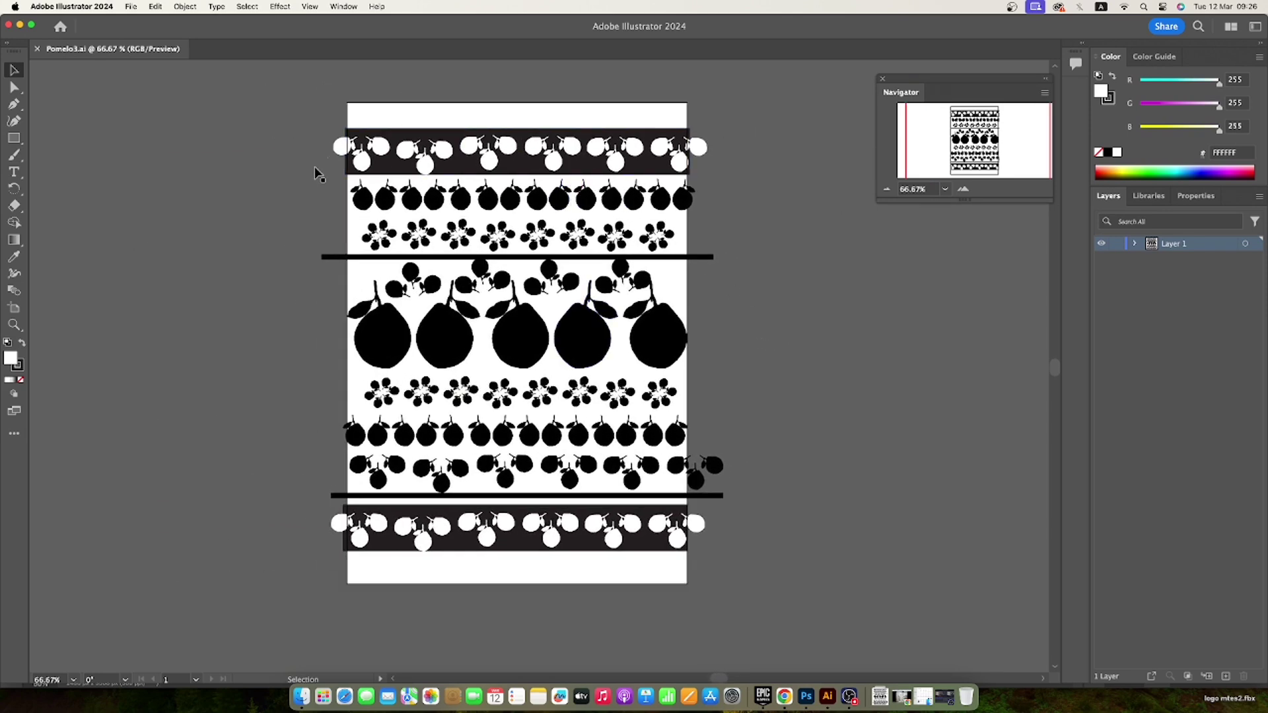
click(133, 7)
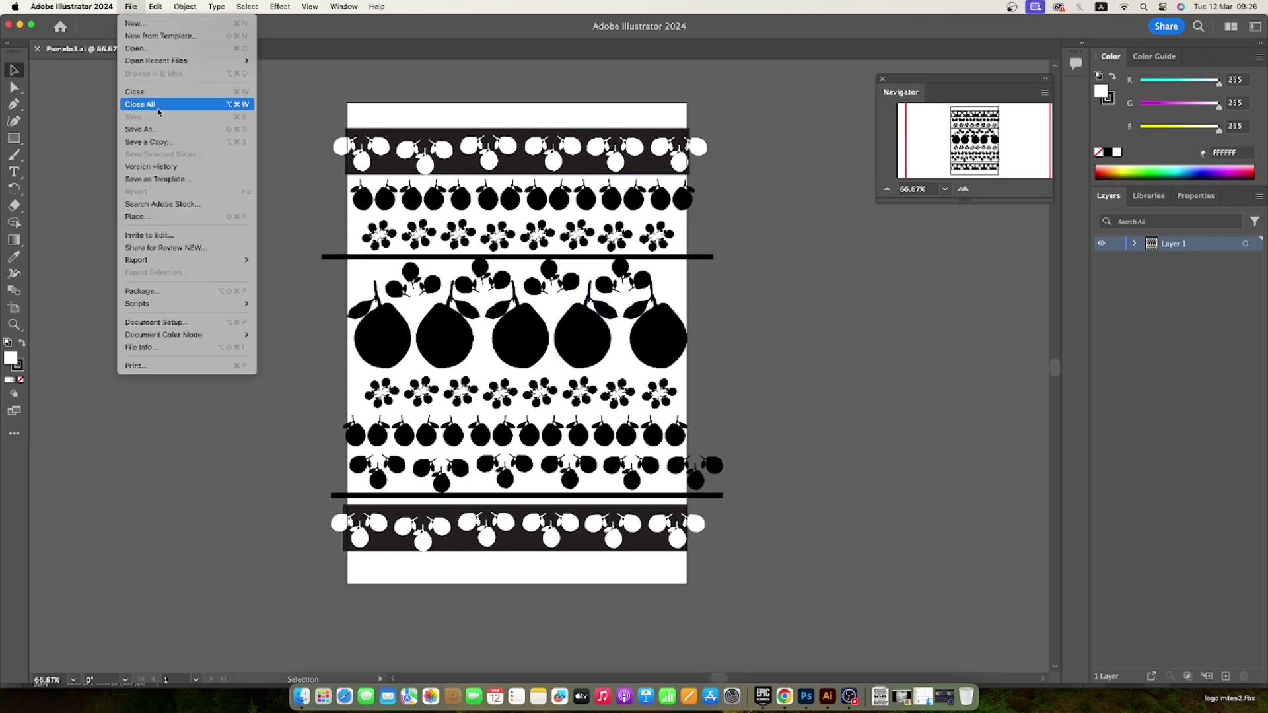
click(153, 131)
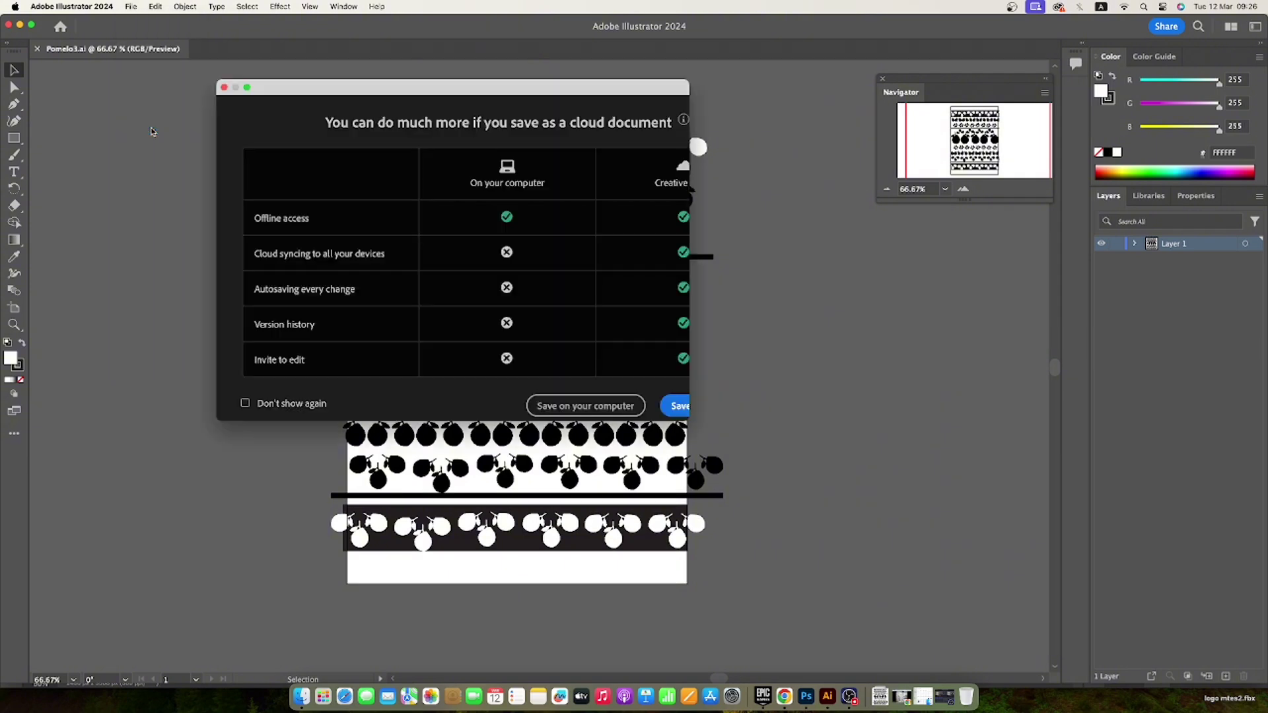
click(588, 405)
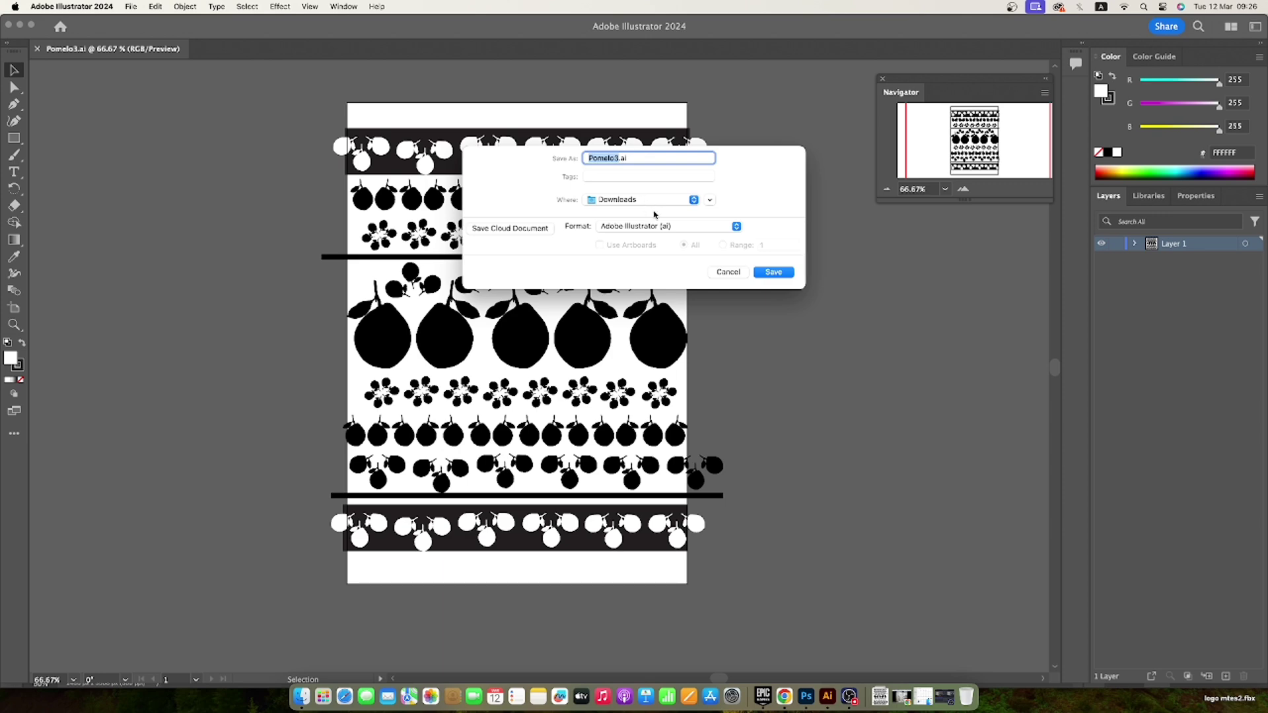
click(773, 272)
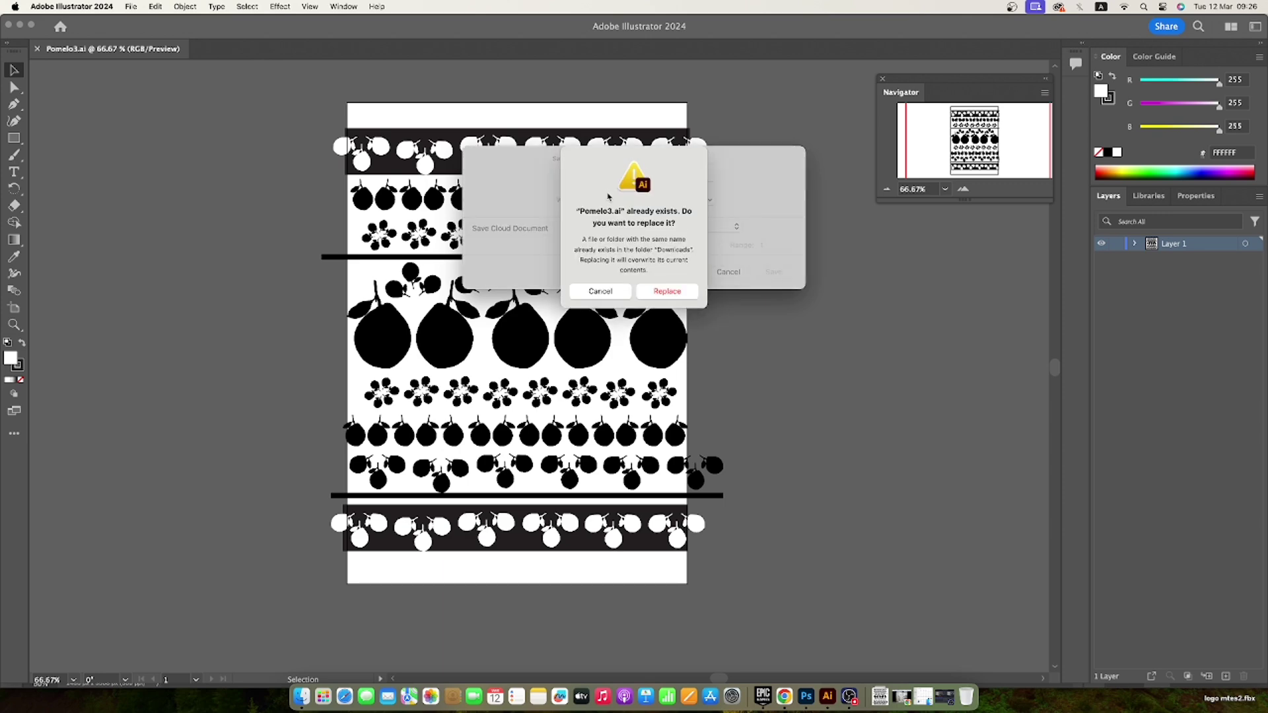
click(667, 292)
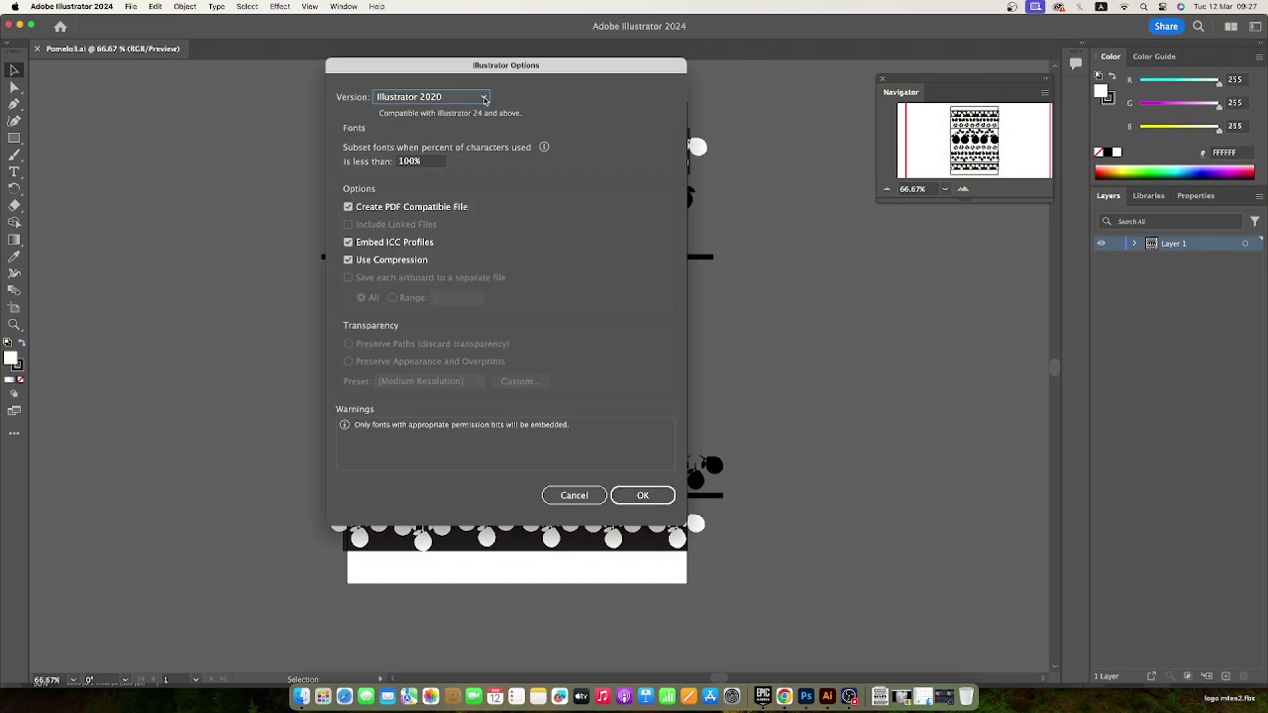
click(657, 496)
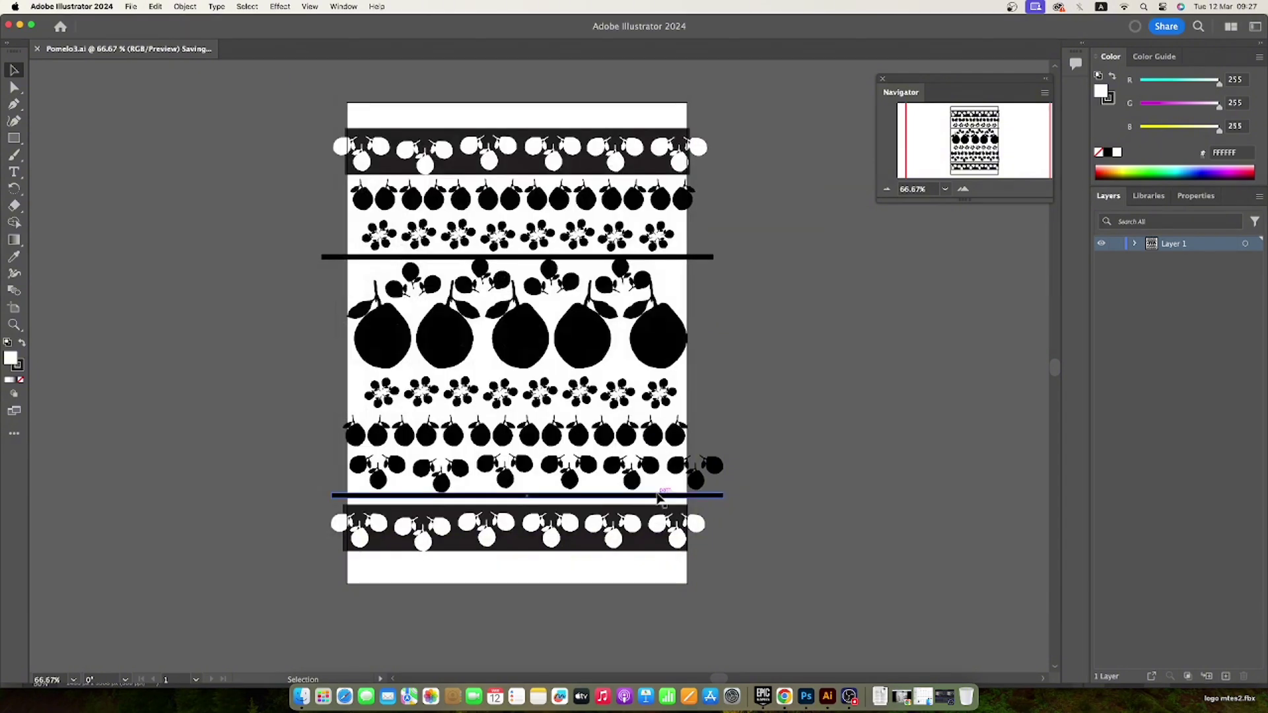
Step: Set up Export As with JPEG format and Use Artboards ticked
click(130, 8)
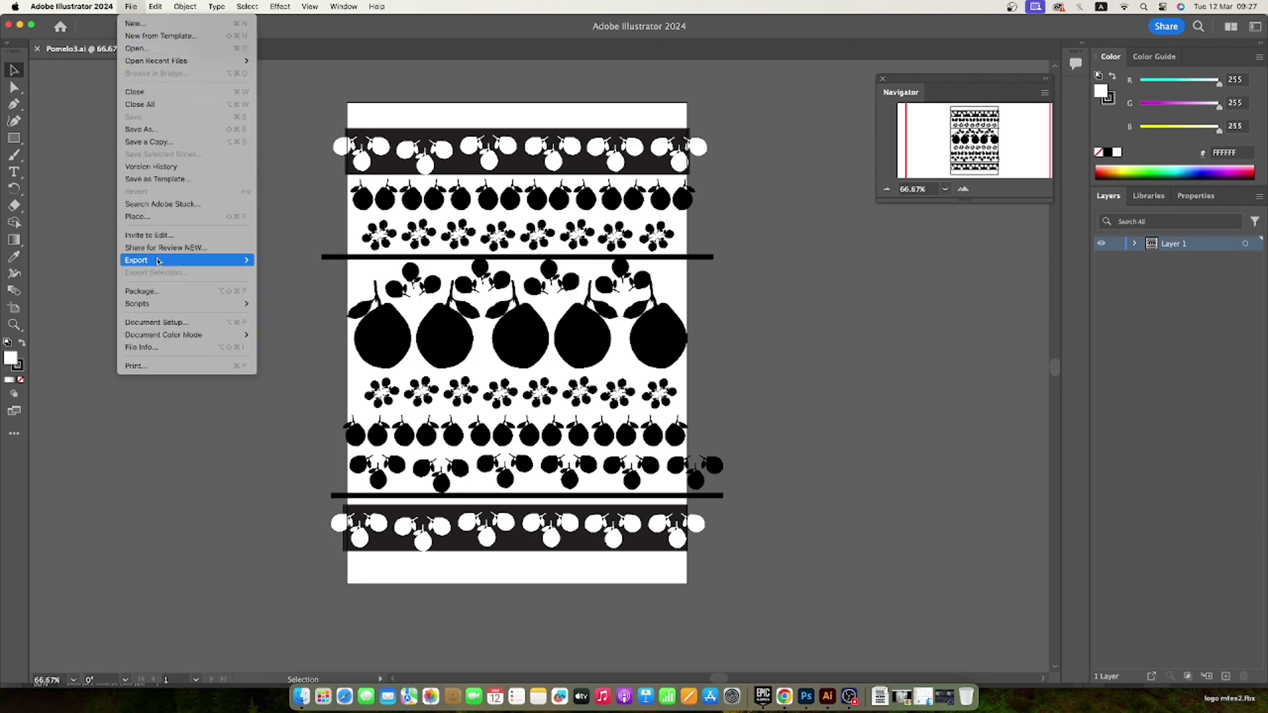
mouse_move(159, 259)
click(294, 277)
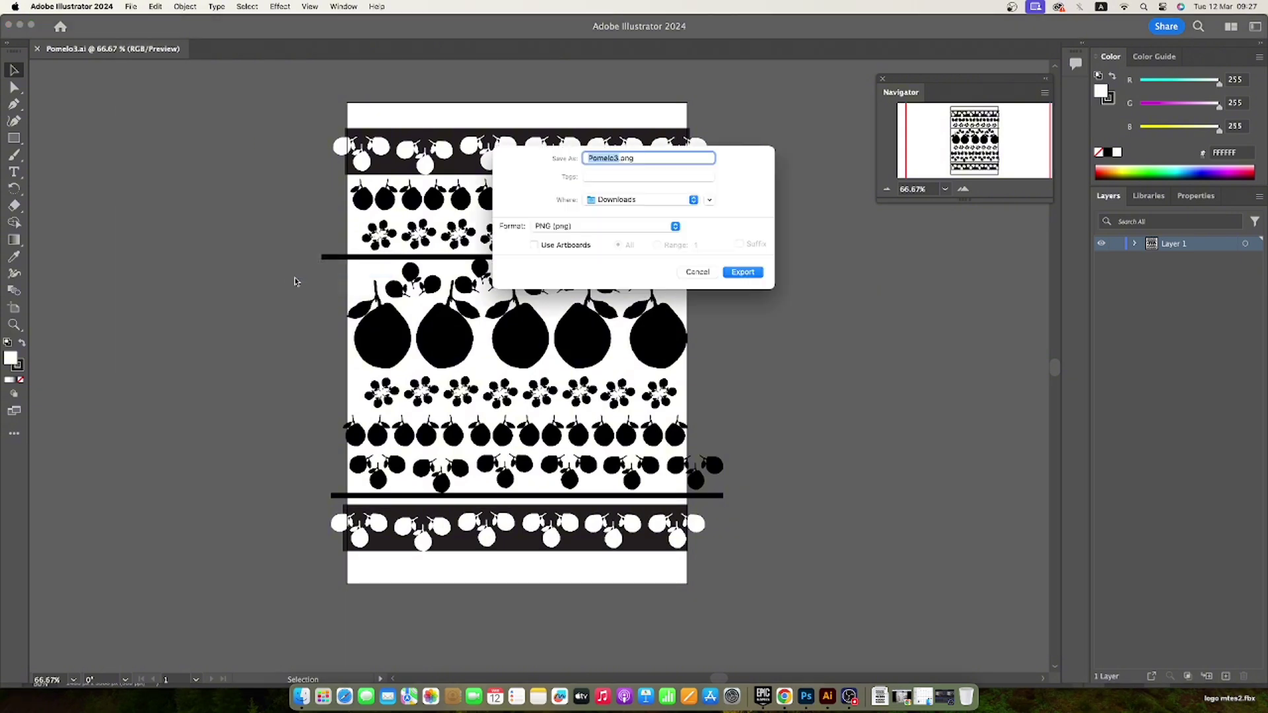
drag(723, 160, 462, 154)
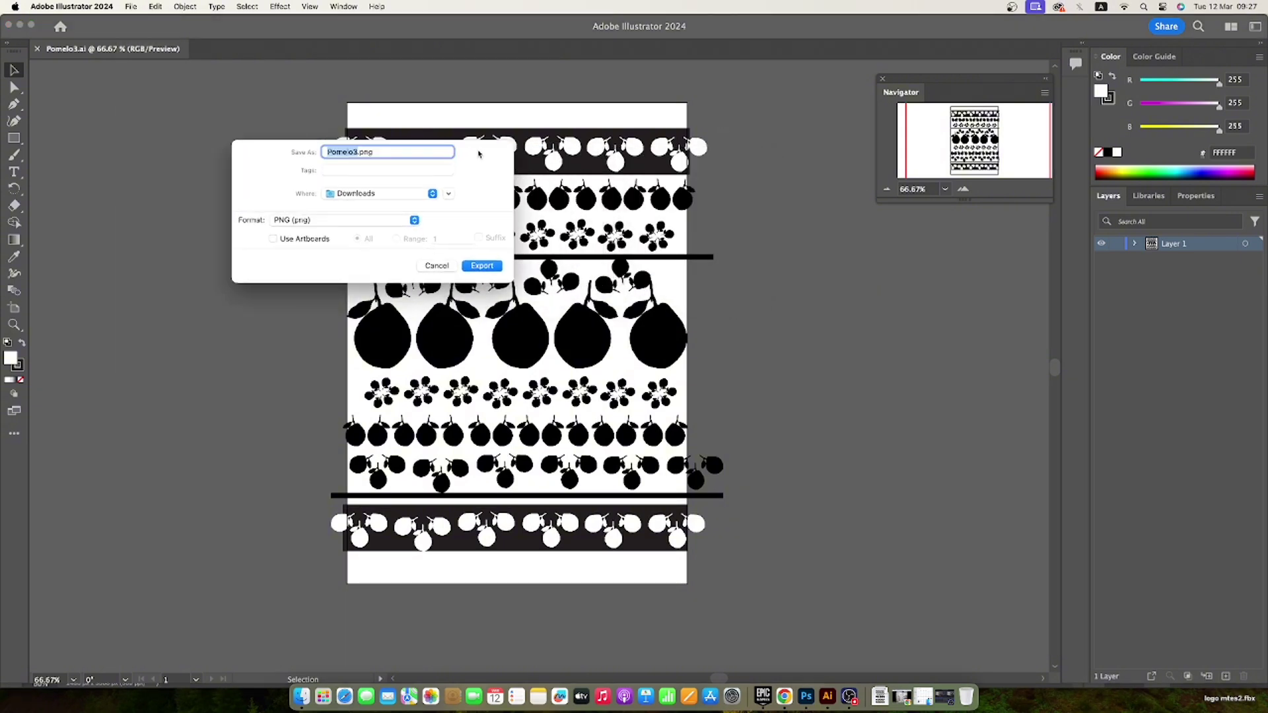
click(398, 221)
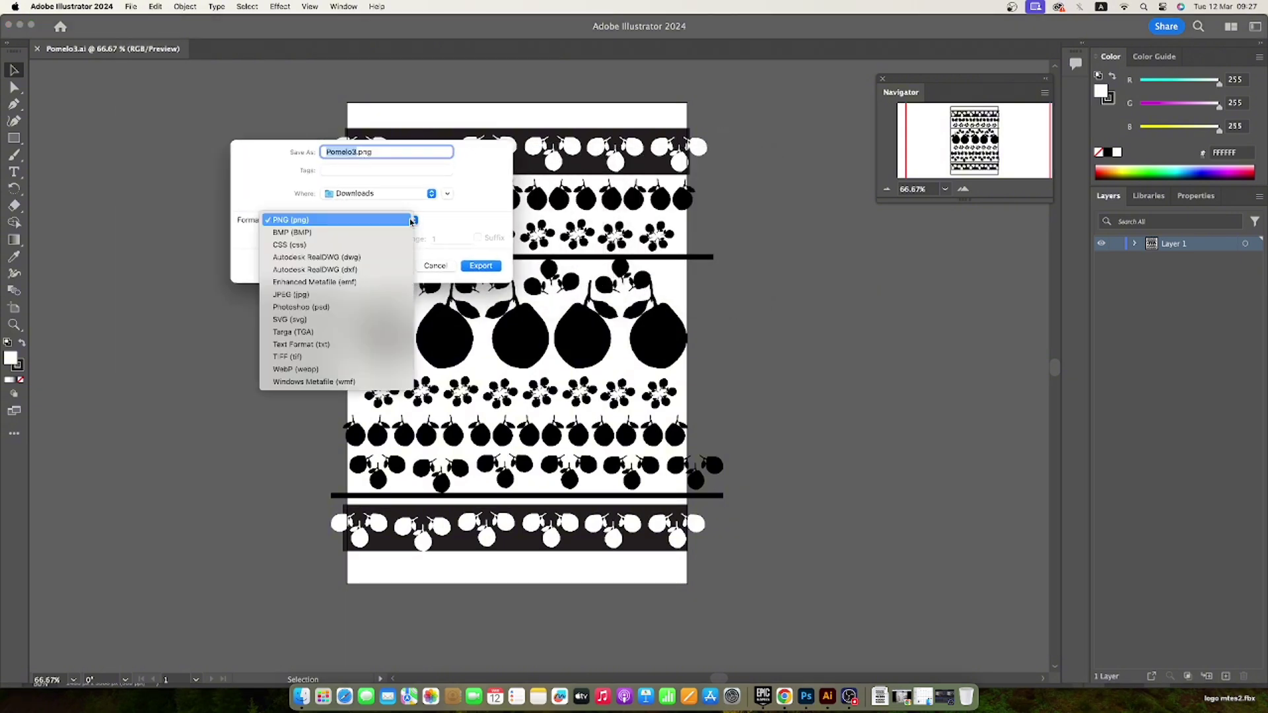
click(305, 295)
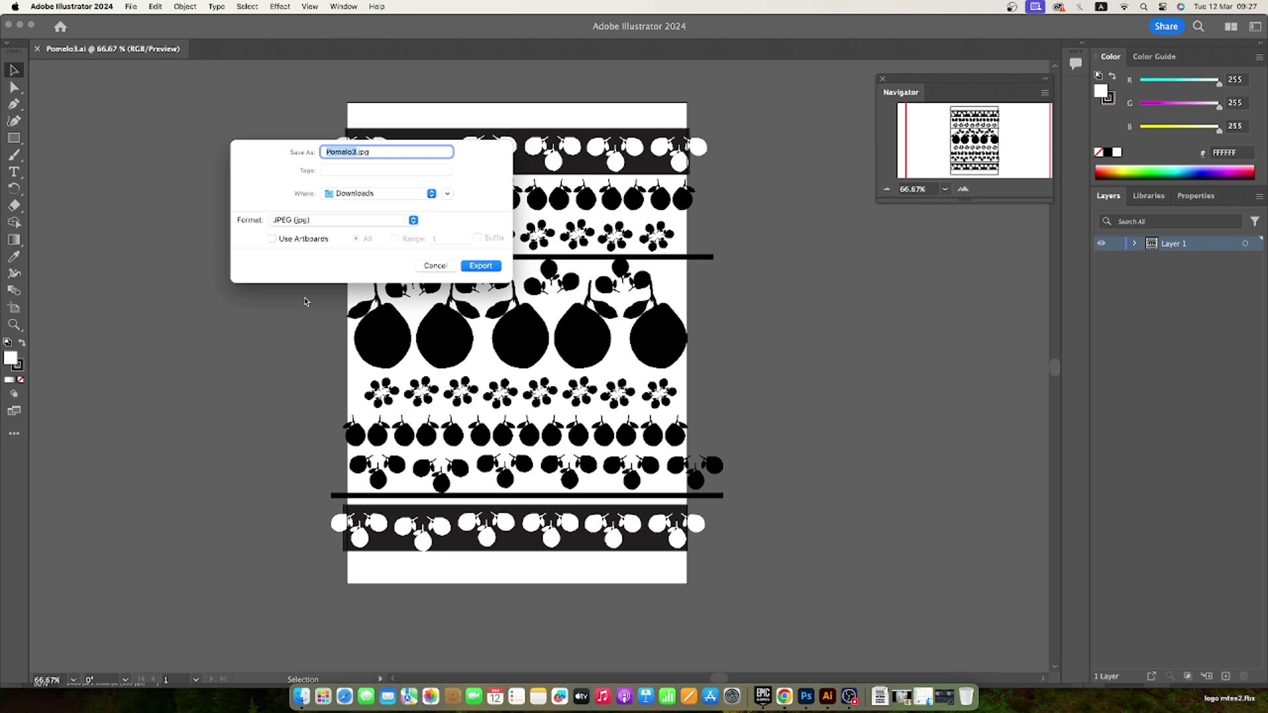
click(272, 240)
mouse_move(267, 150)
mouse_down()
mouse_move(681, 166)
mouse_move(792, 250)
mouse_up()
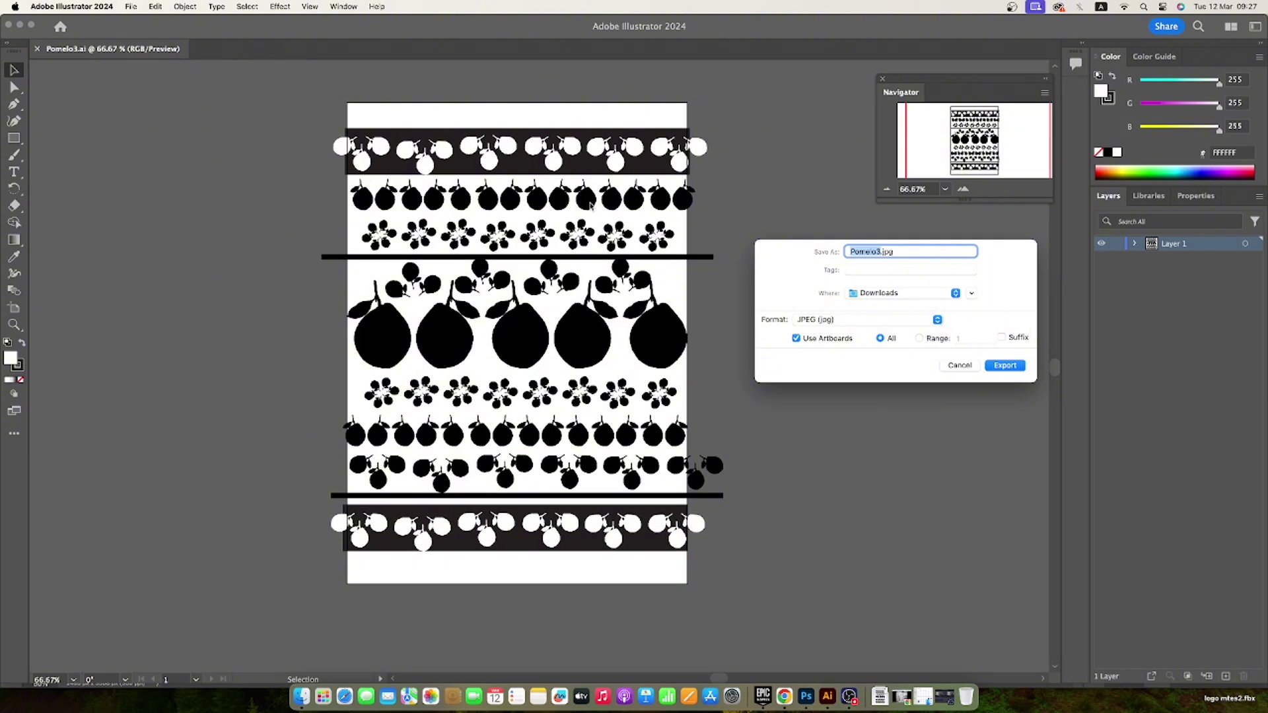
Step: Export Pomelo3.jpg to Downloads at quality 10, replacing the old file, then close Illustrator
click(1001, 368)
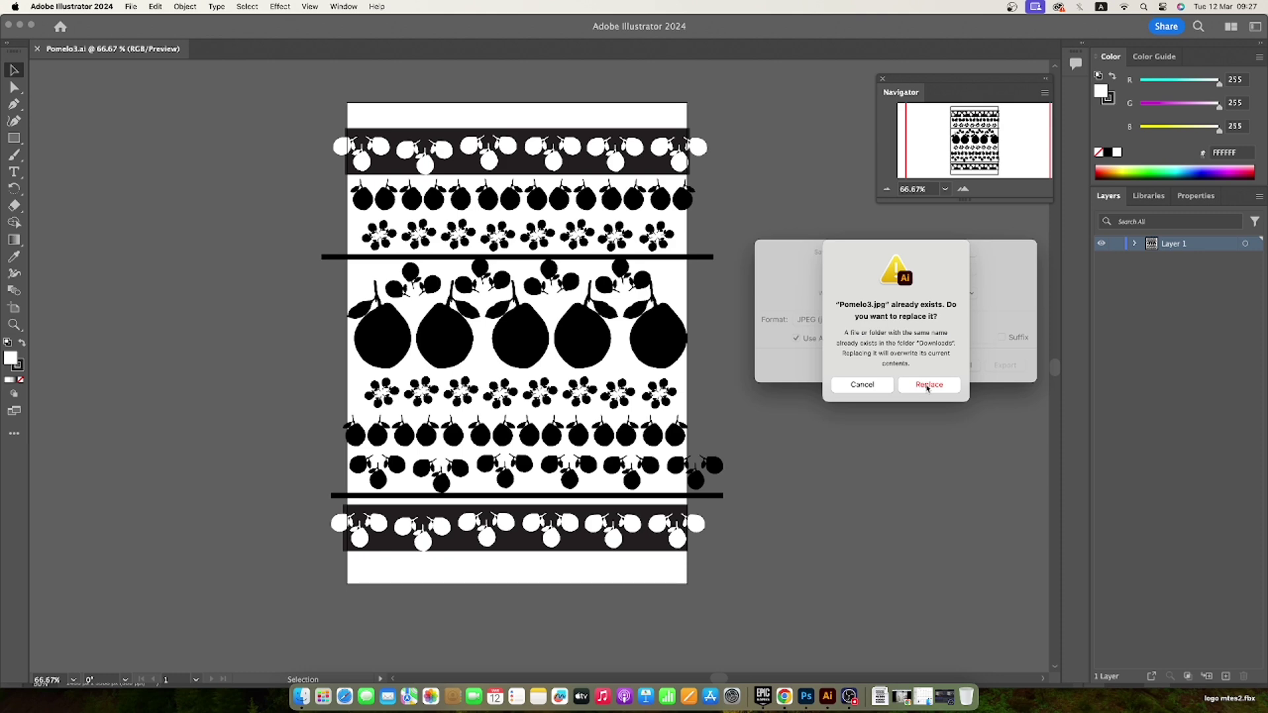
click(927, 385)
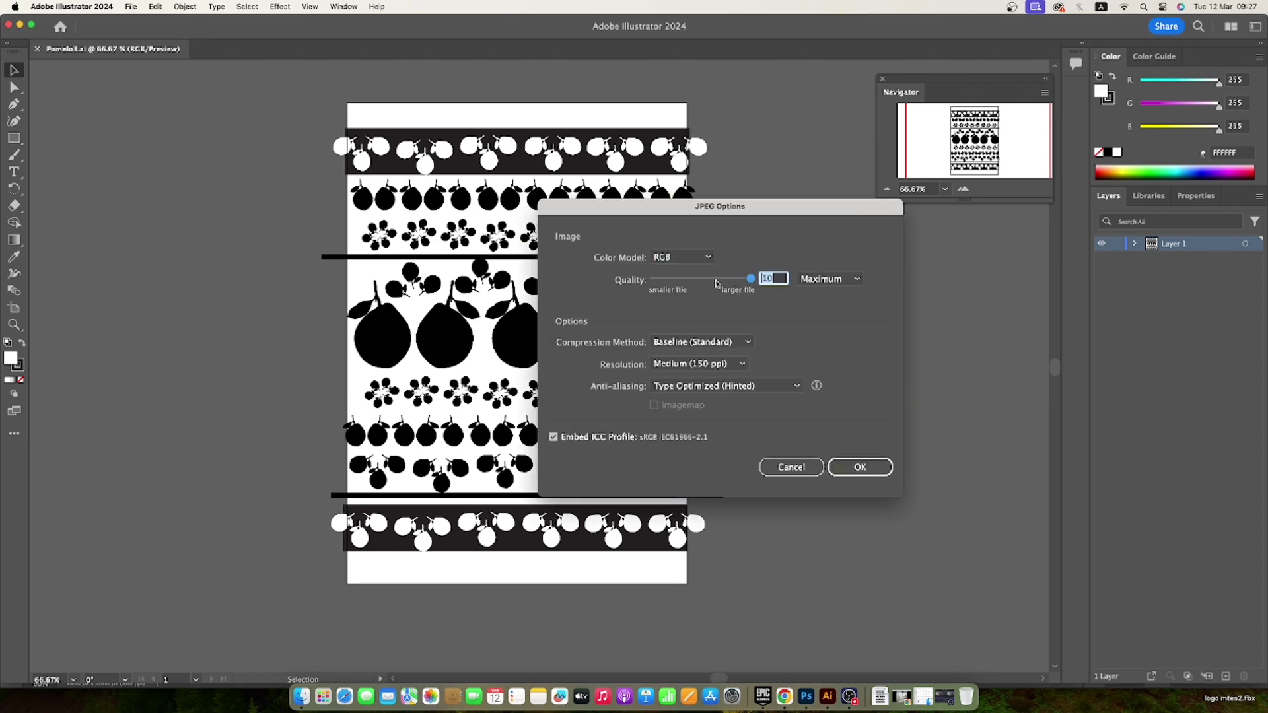
click(753, 279)
click(862, 473)
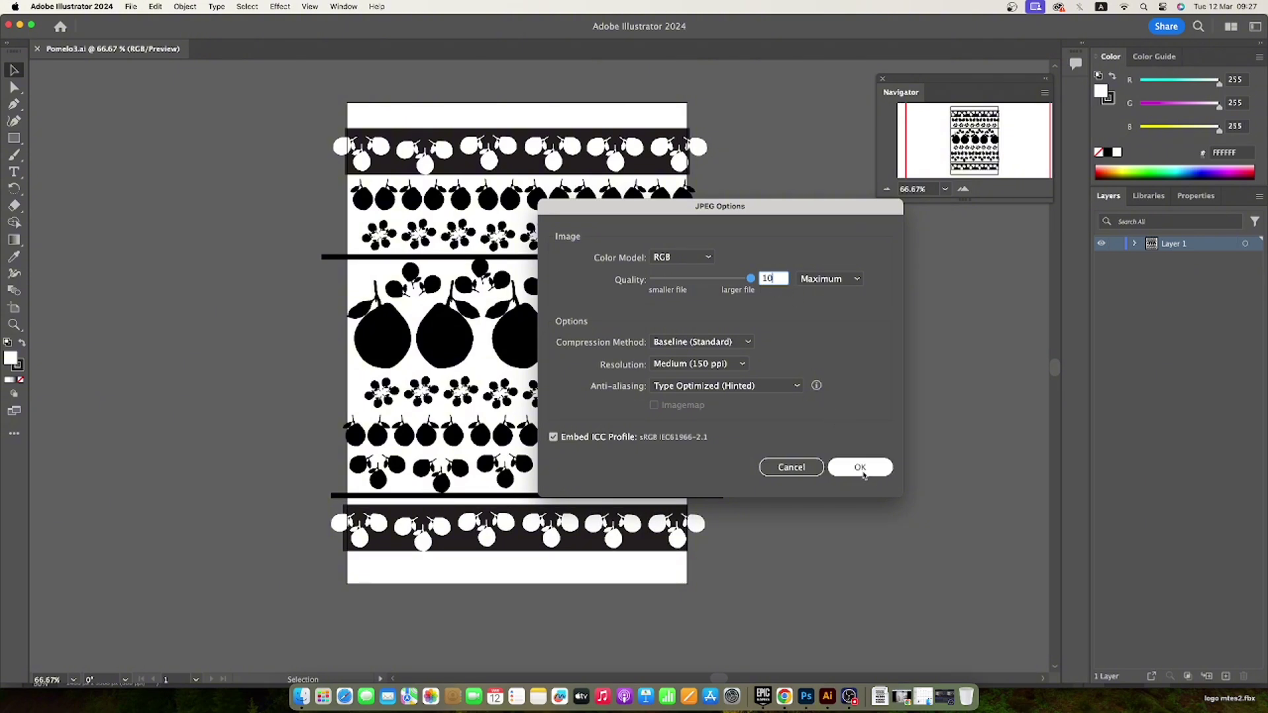
click(863, 469)
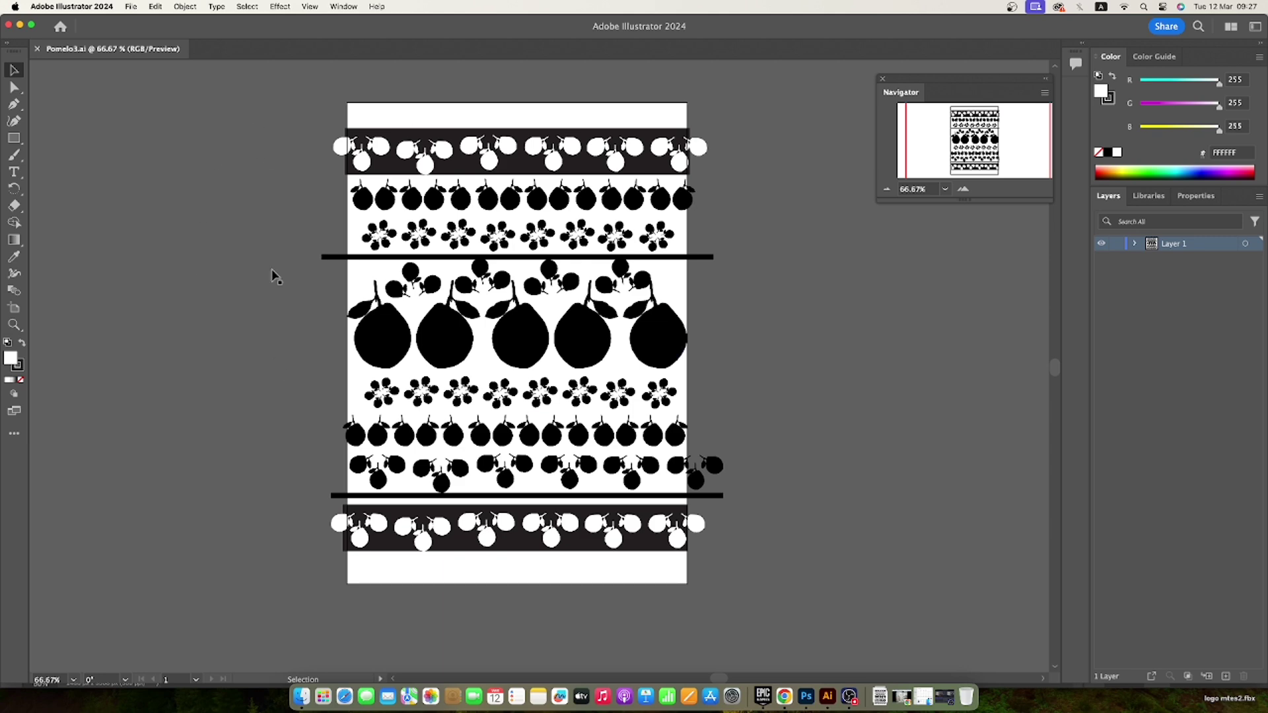
click(38, 50)
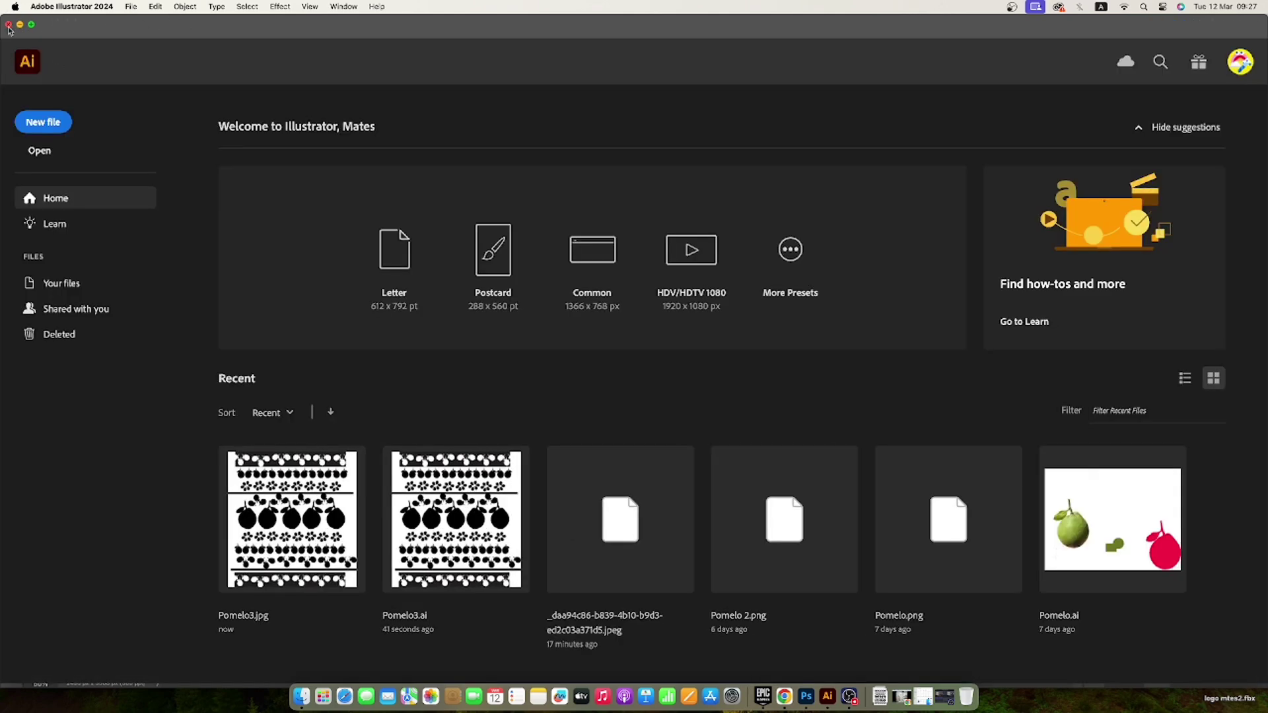
click(9, 25)
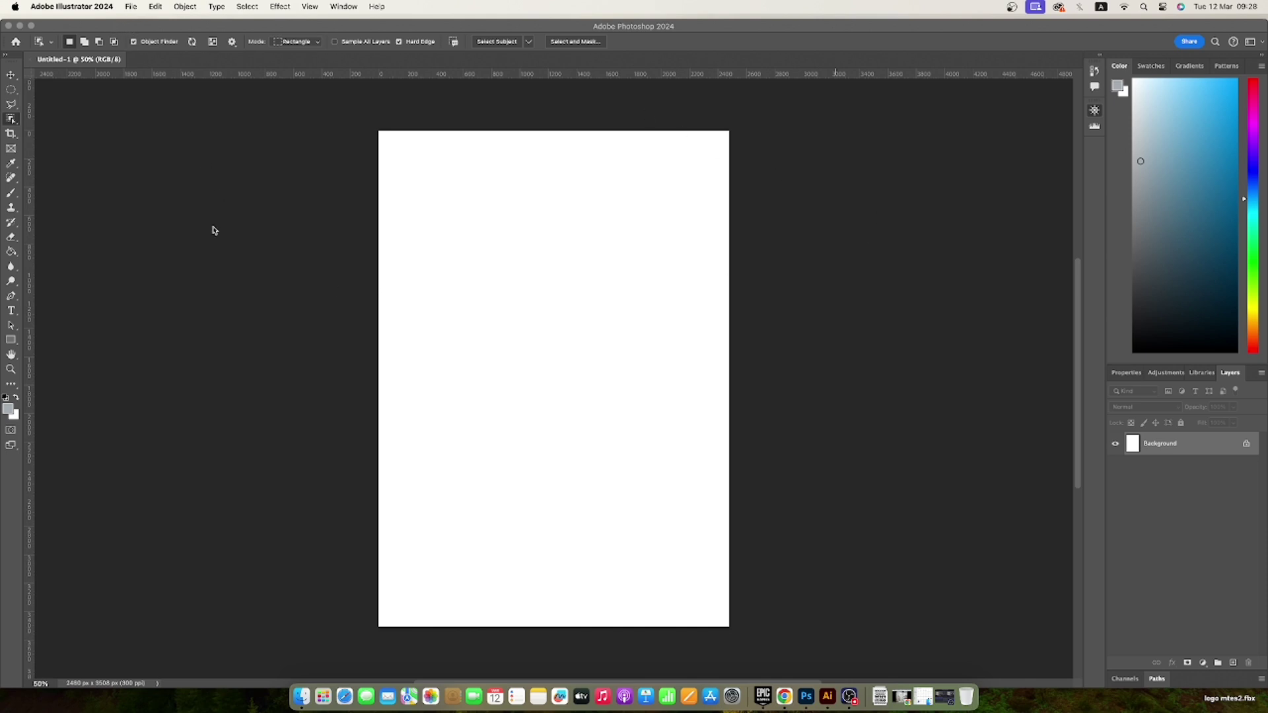
Step: Discard Untitled-1 and create a new A4 document, 210 × 297 mm at 300 ppi
click(63, 58)
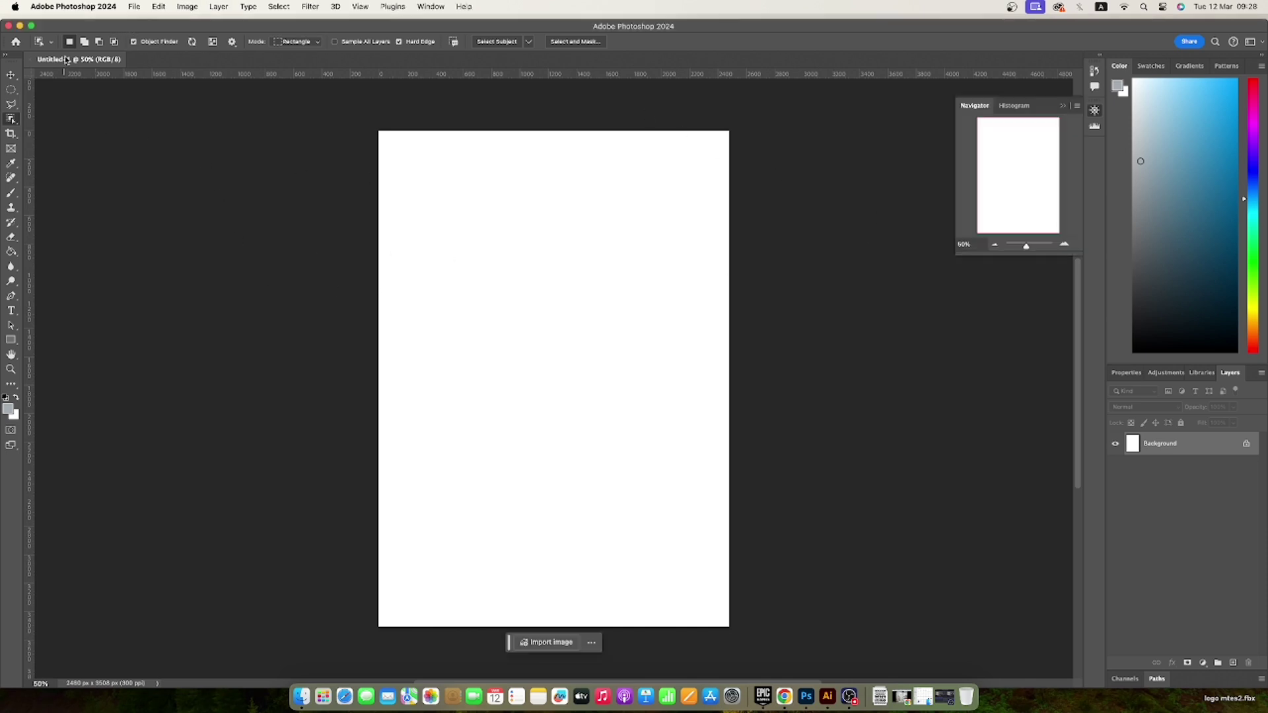
click(31, 60)
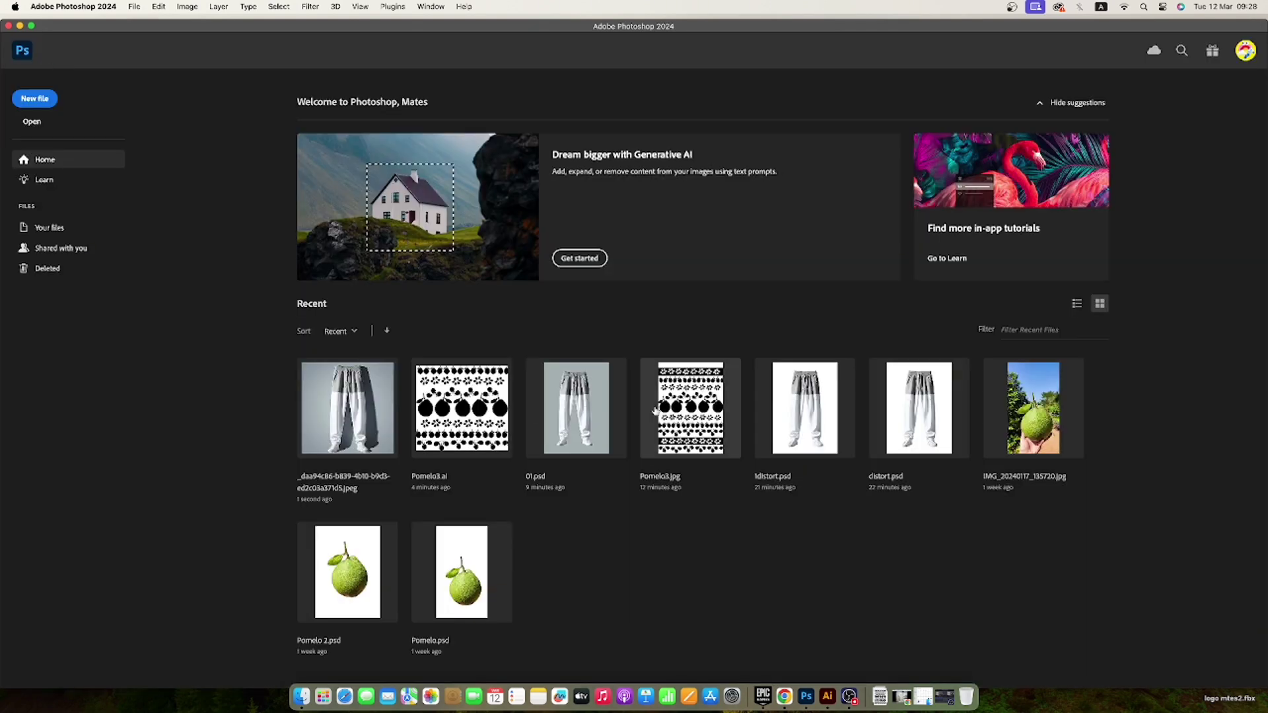
click(134, 7)
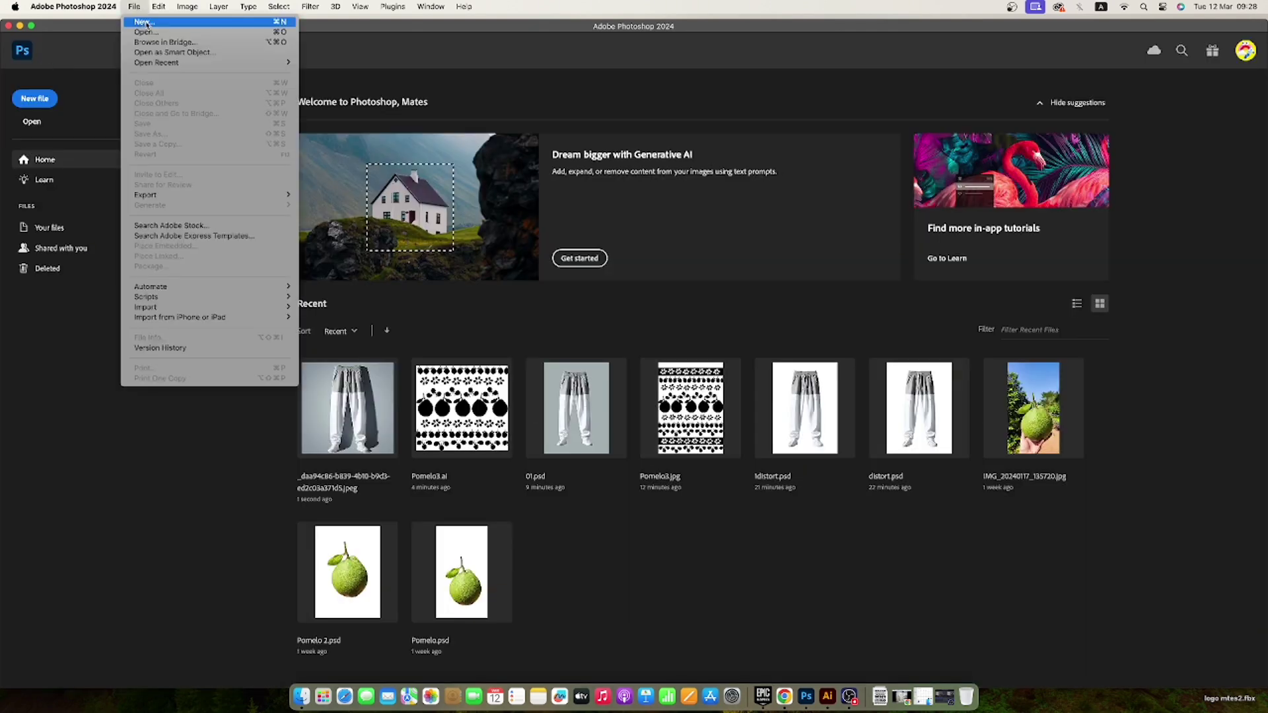
click(144, 22)
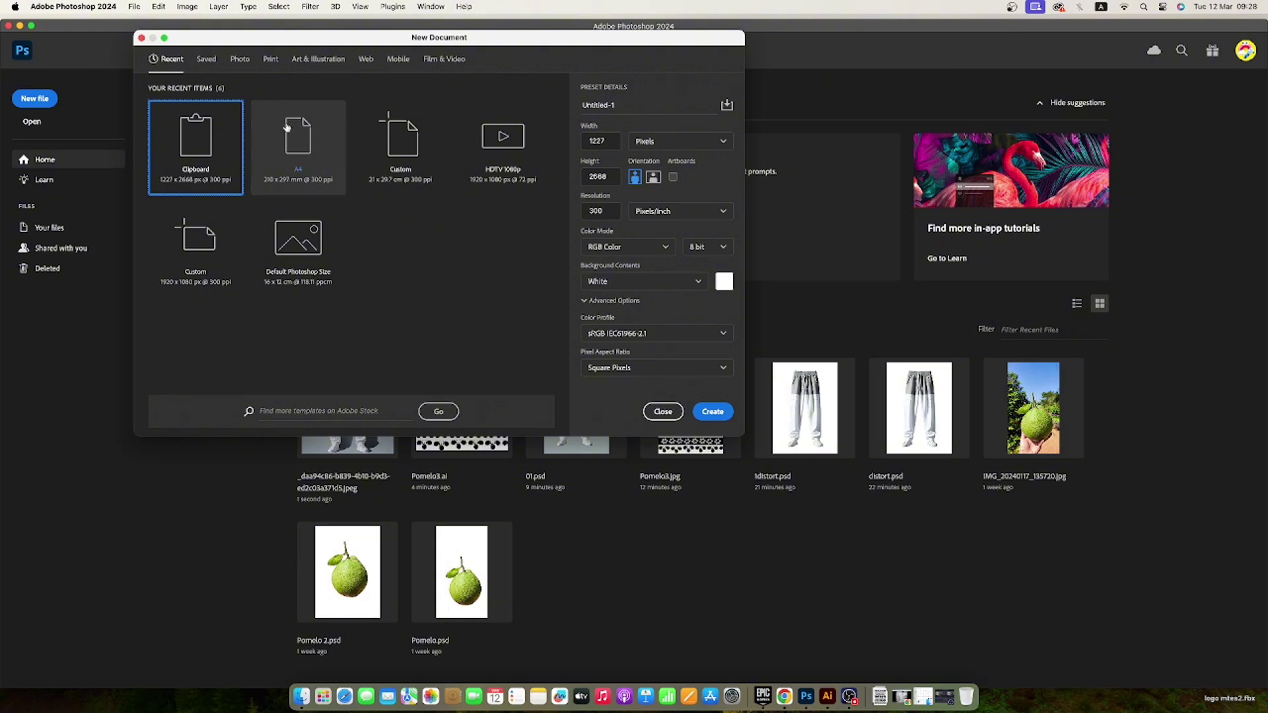
click(311, 159)
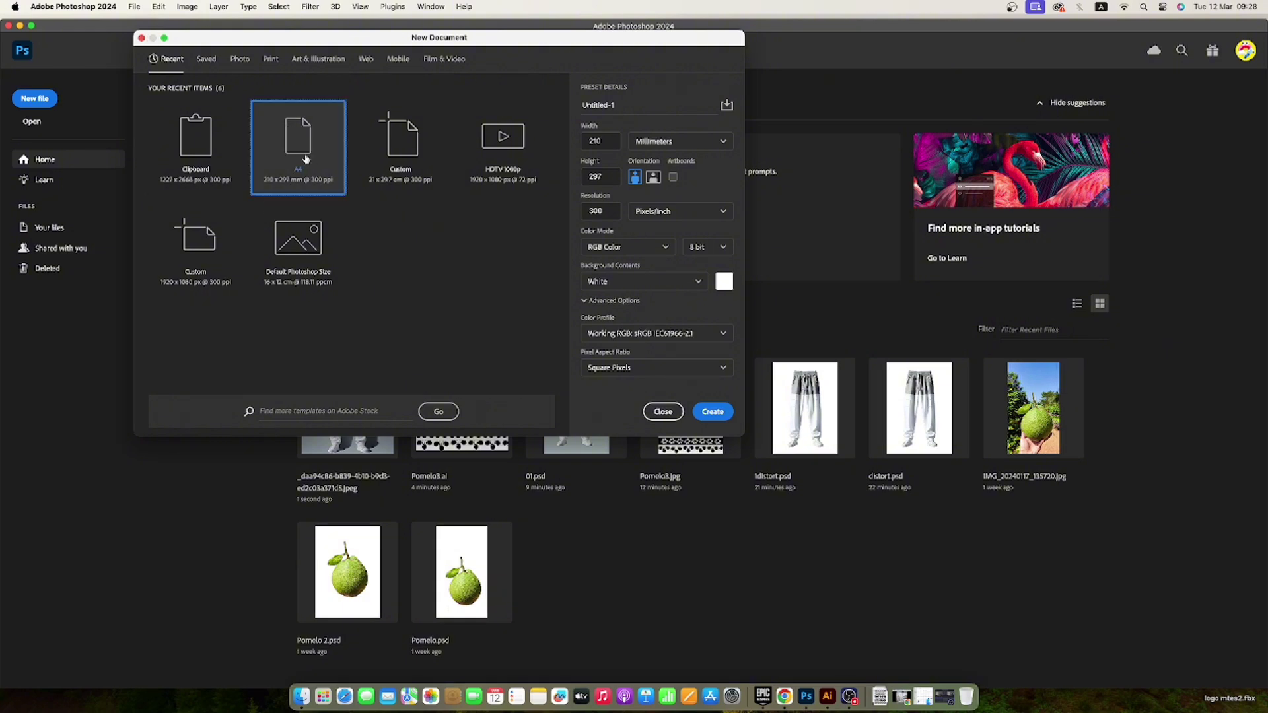
click(723, 414)
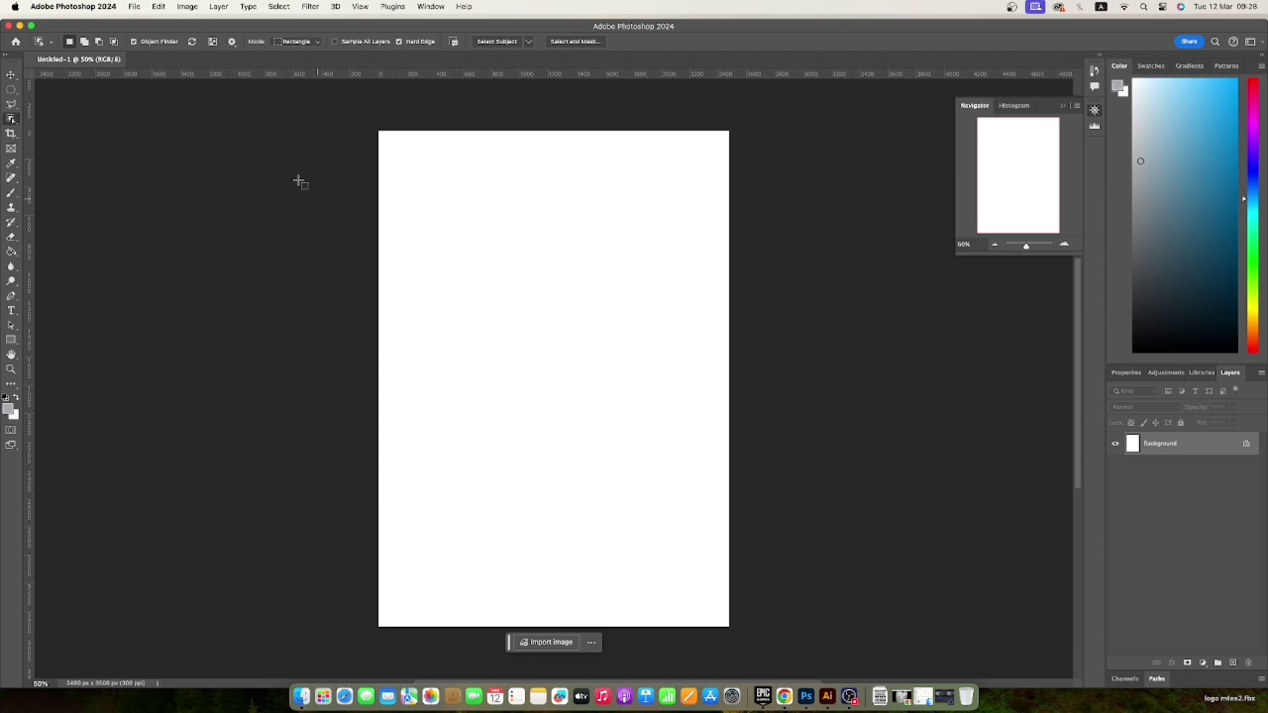
Step: Float the blank Untitled-1 document in its own enlarged window
click(11, 76)
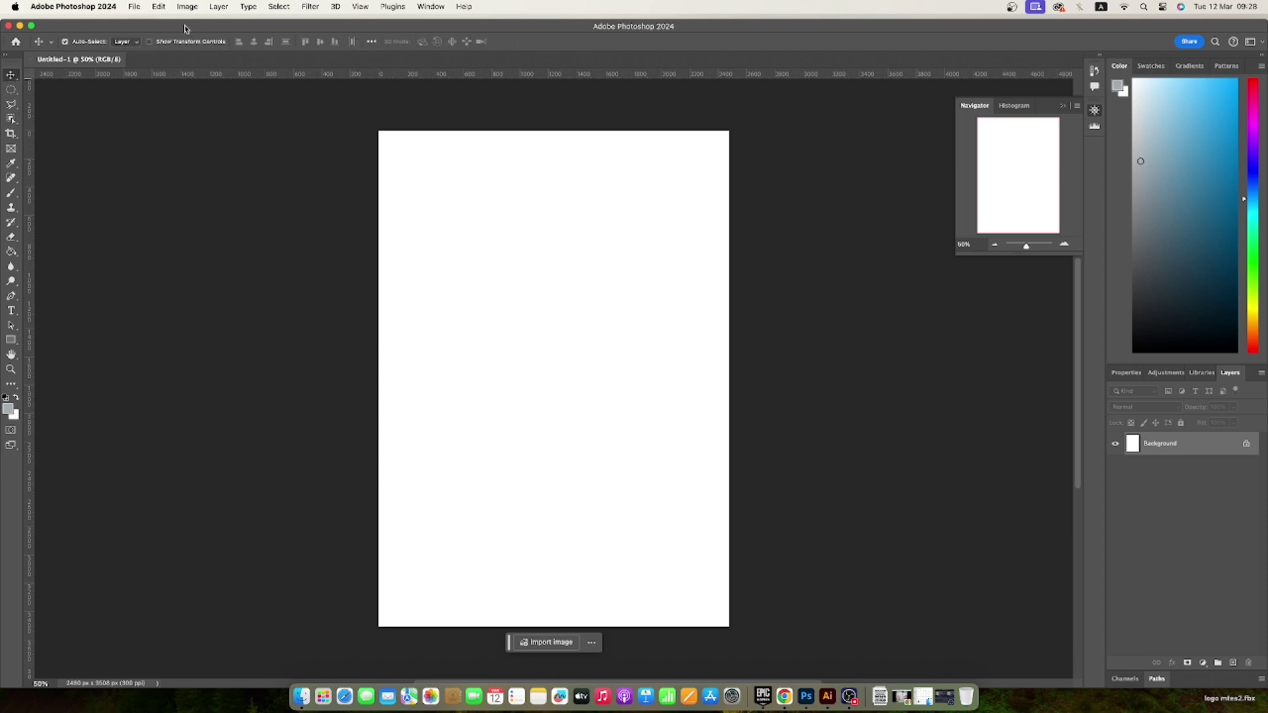
drag(91, 60, 216, 85)
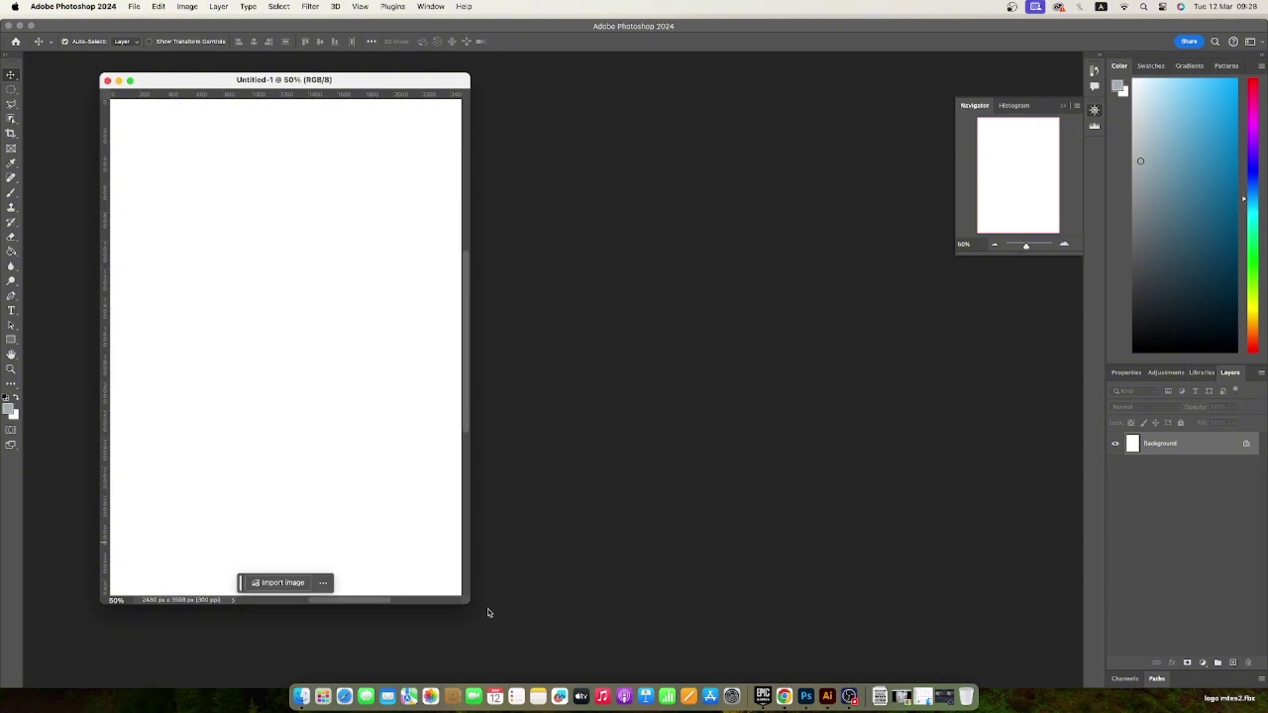
drag(469, 604, 672, 639)
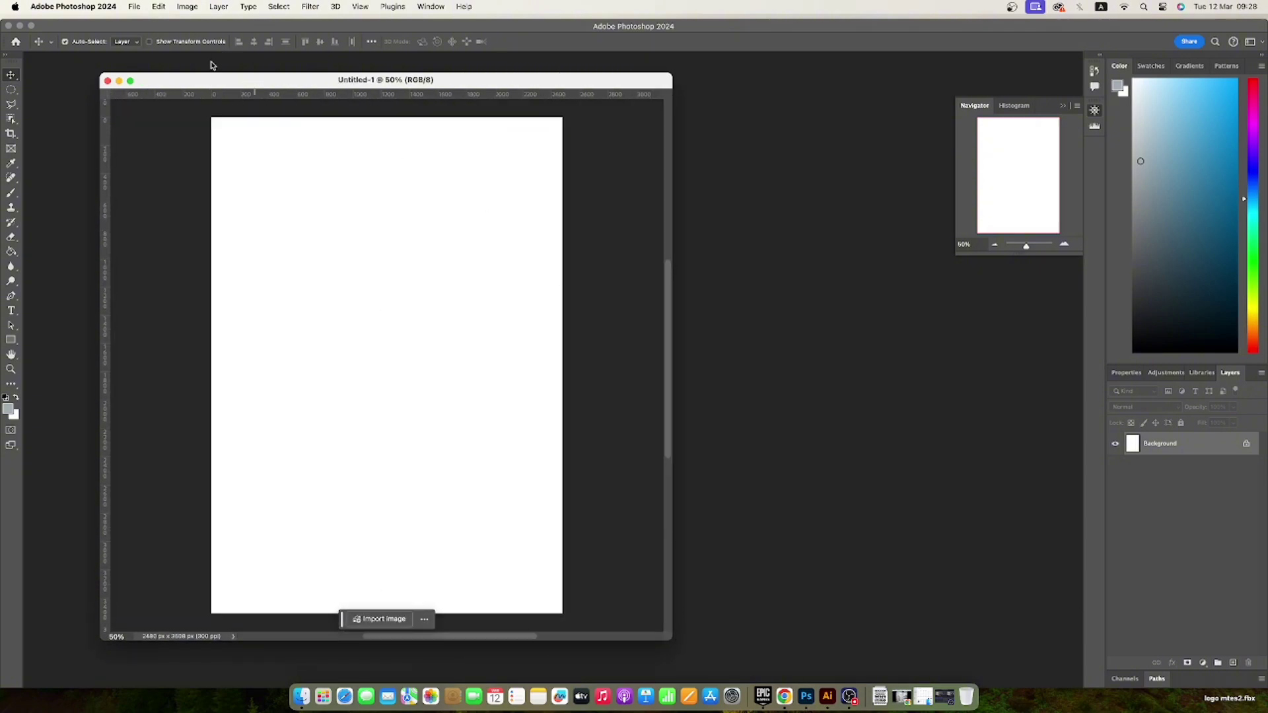
drag(186, 77, 285, 76)
Step: Compare the trousers photos in Downloads and open the grey-and-white pants JPEG
click(135, 8)
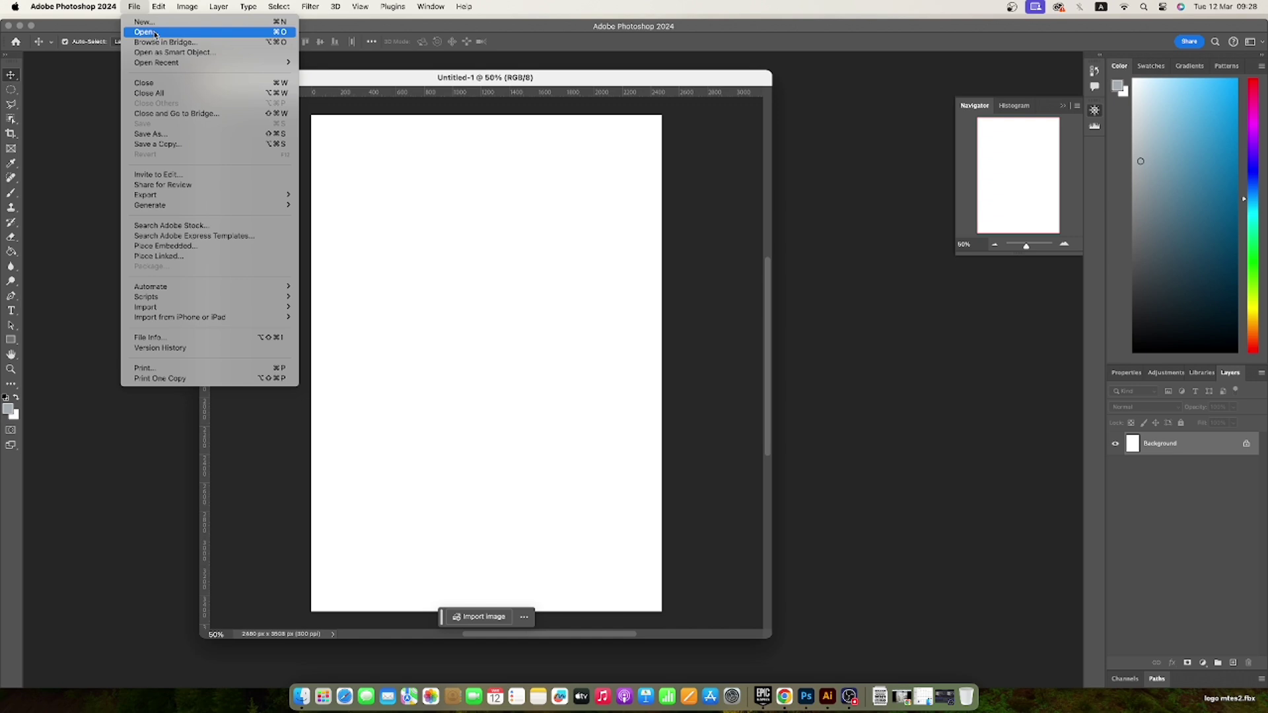
click(176, 33)
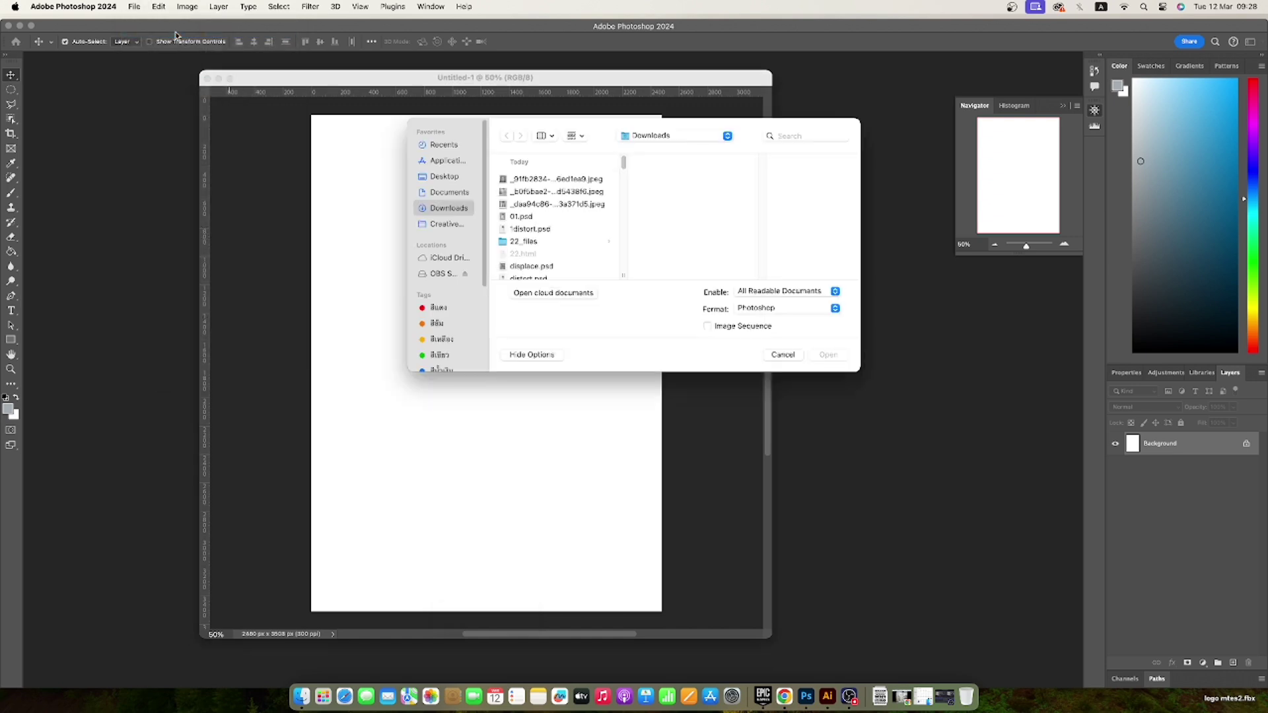
click(524, 218)
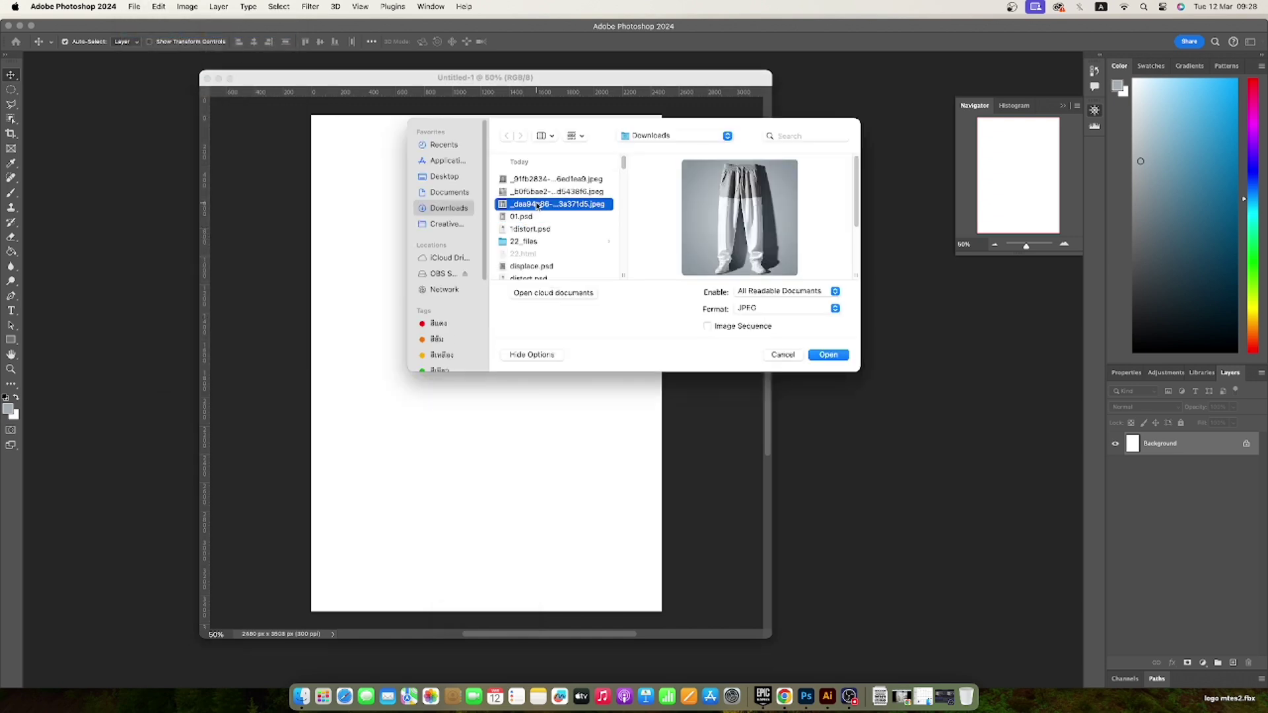
key(Up)
key(Up)
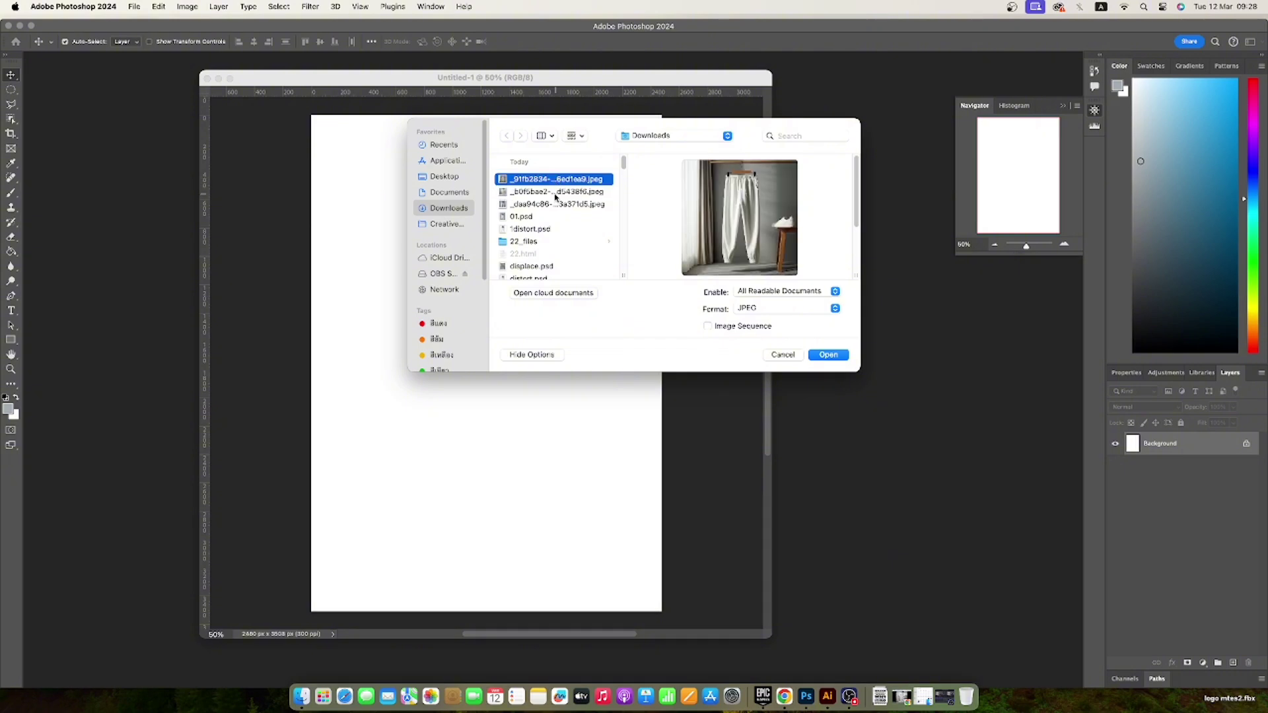
click(555, 206)
click(557, 184)
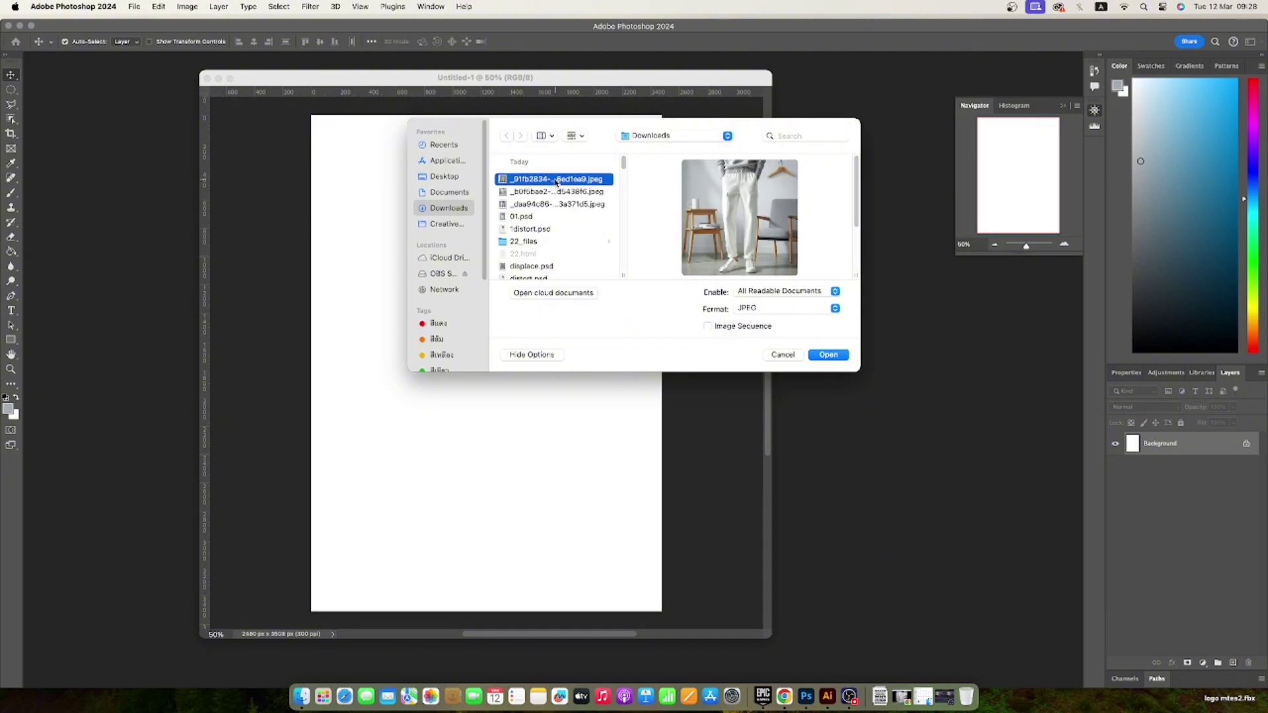
click(553, 205)
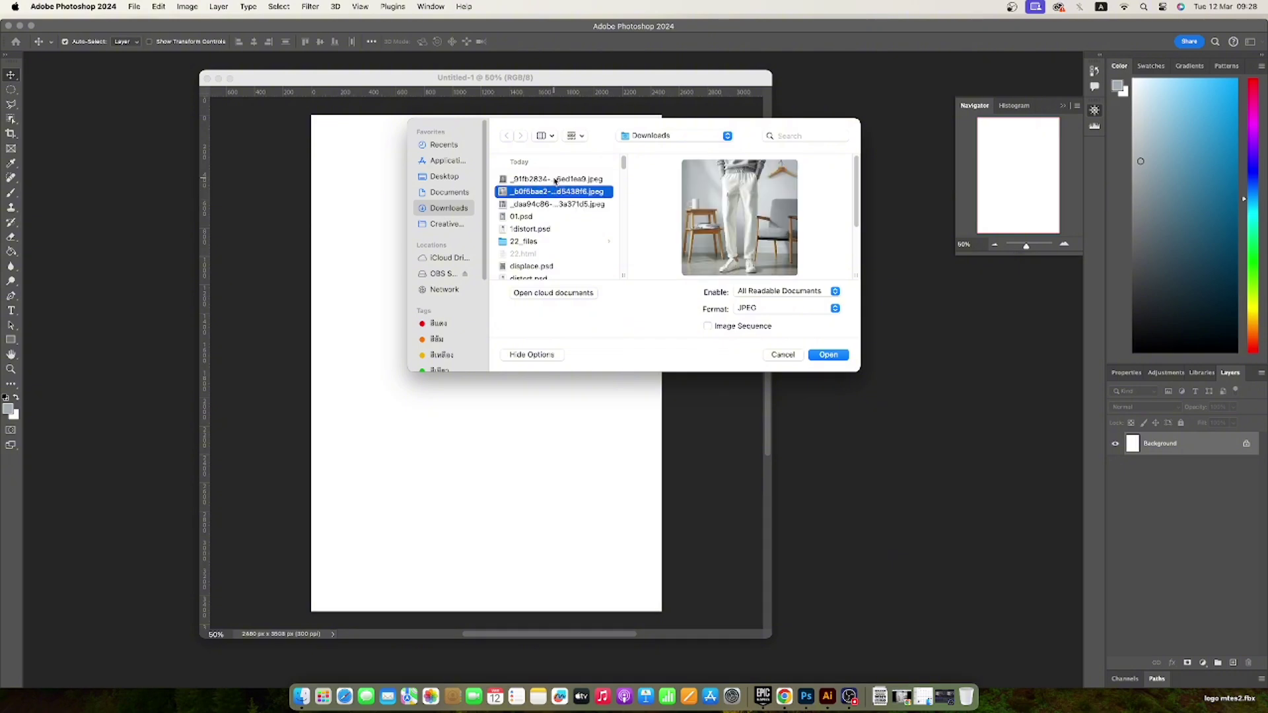
click(555, 181)
click(554, 206)
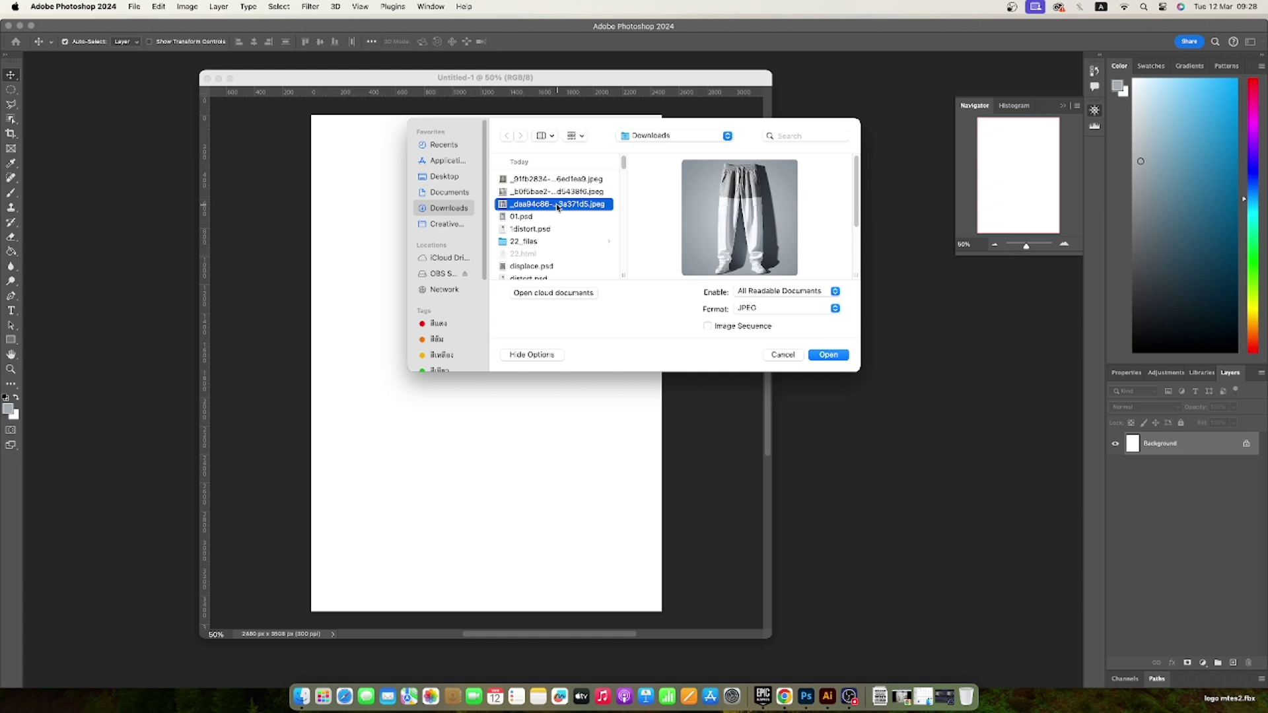
click(825, 356)
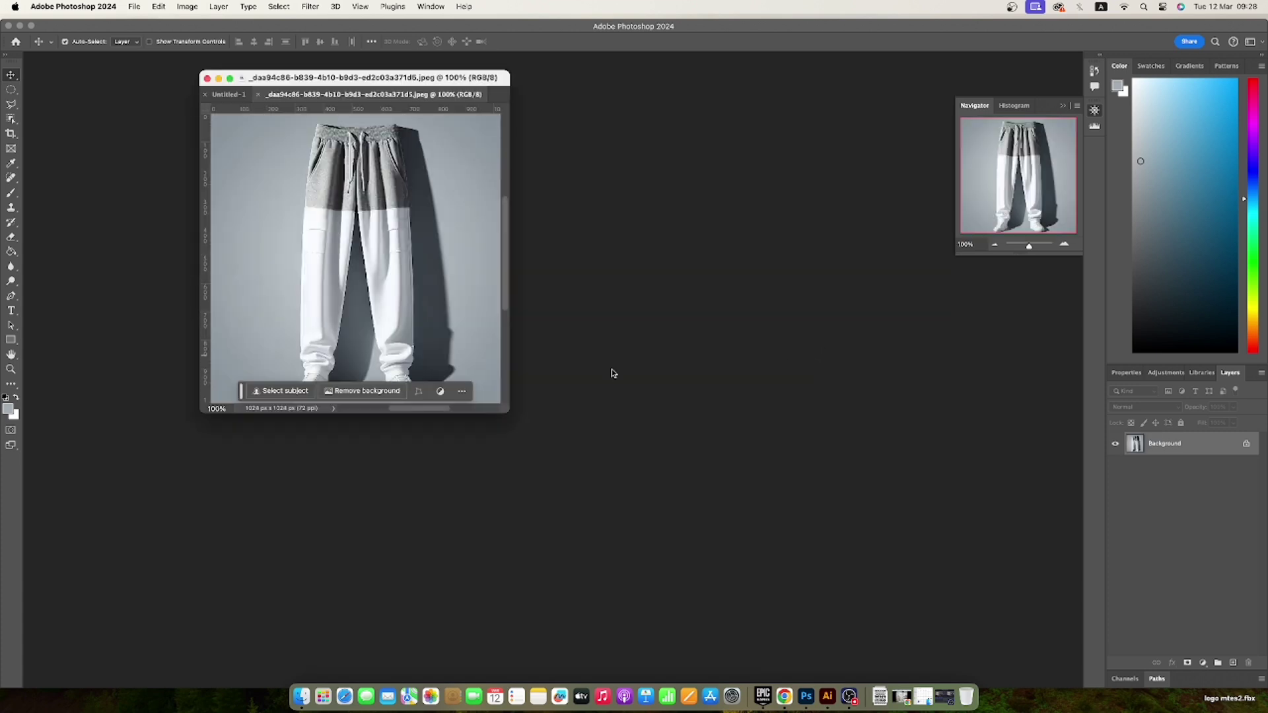
Step: Float the trousers photo in its own window beside the blank page
drag(508, 415, 759, 614)
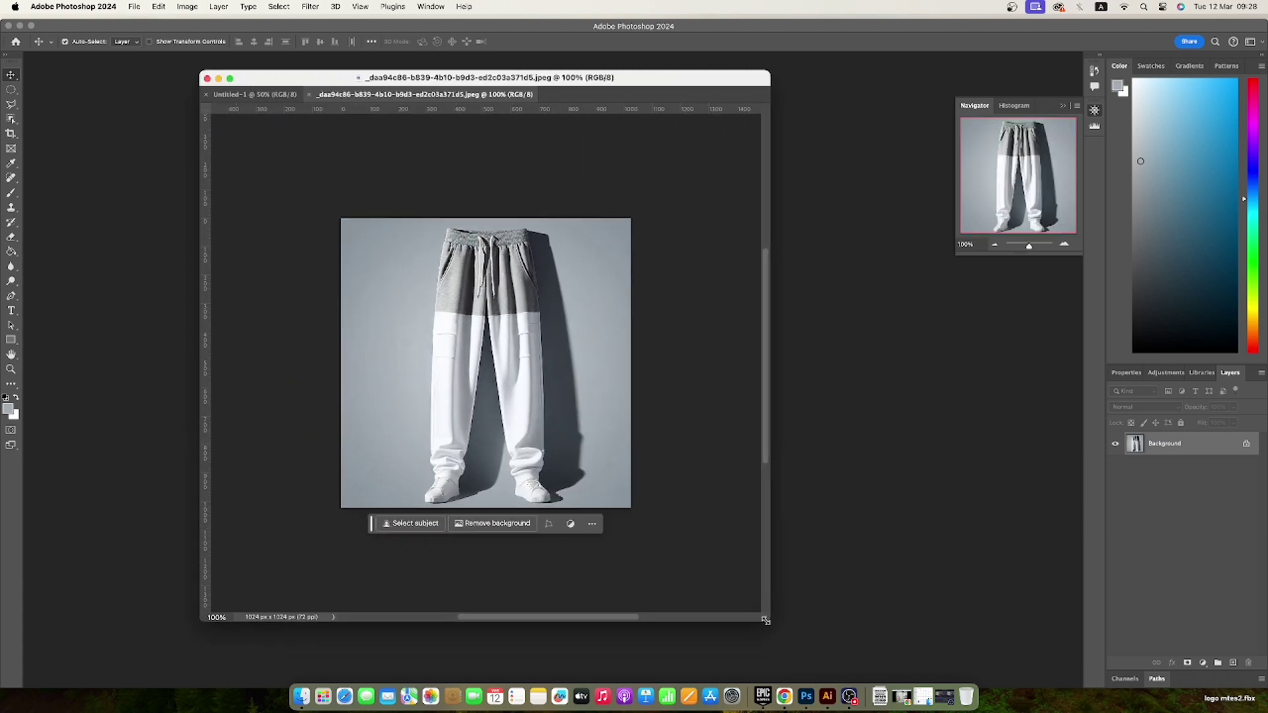
key(ctrl+Tab)
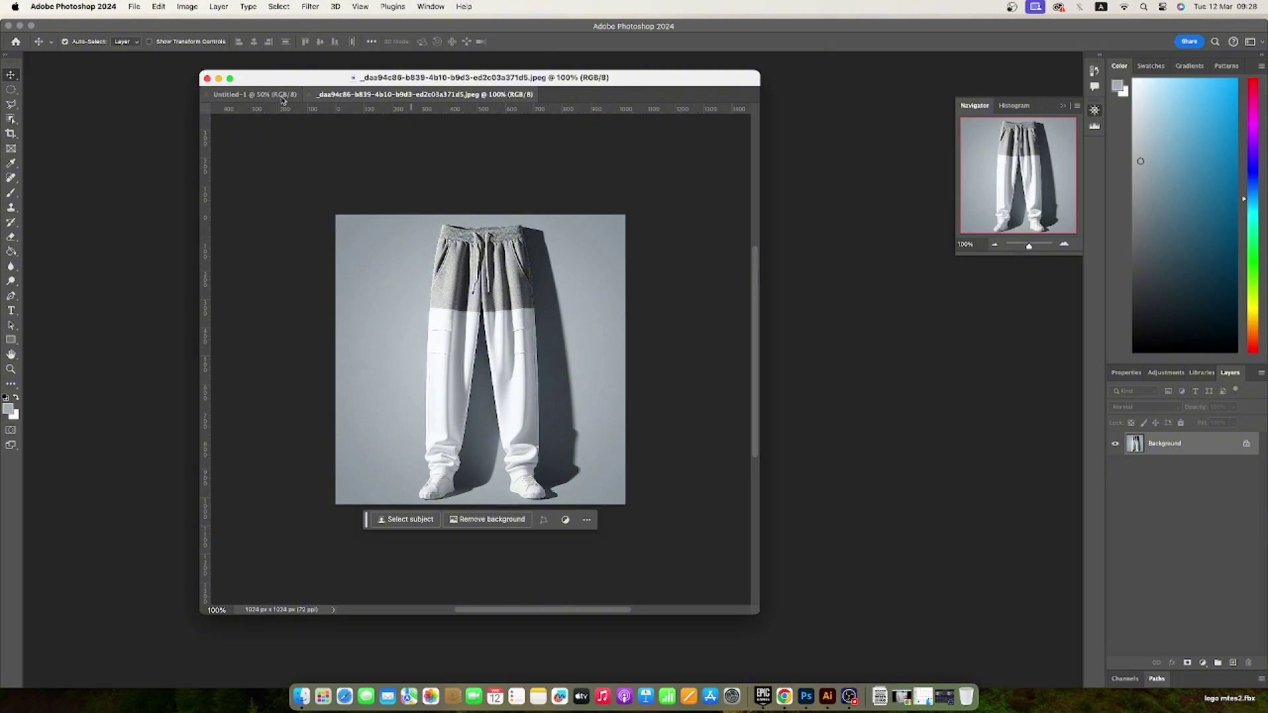
key(ctrl+Tab)
key(ctrl+Tab)
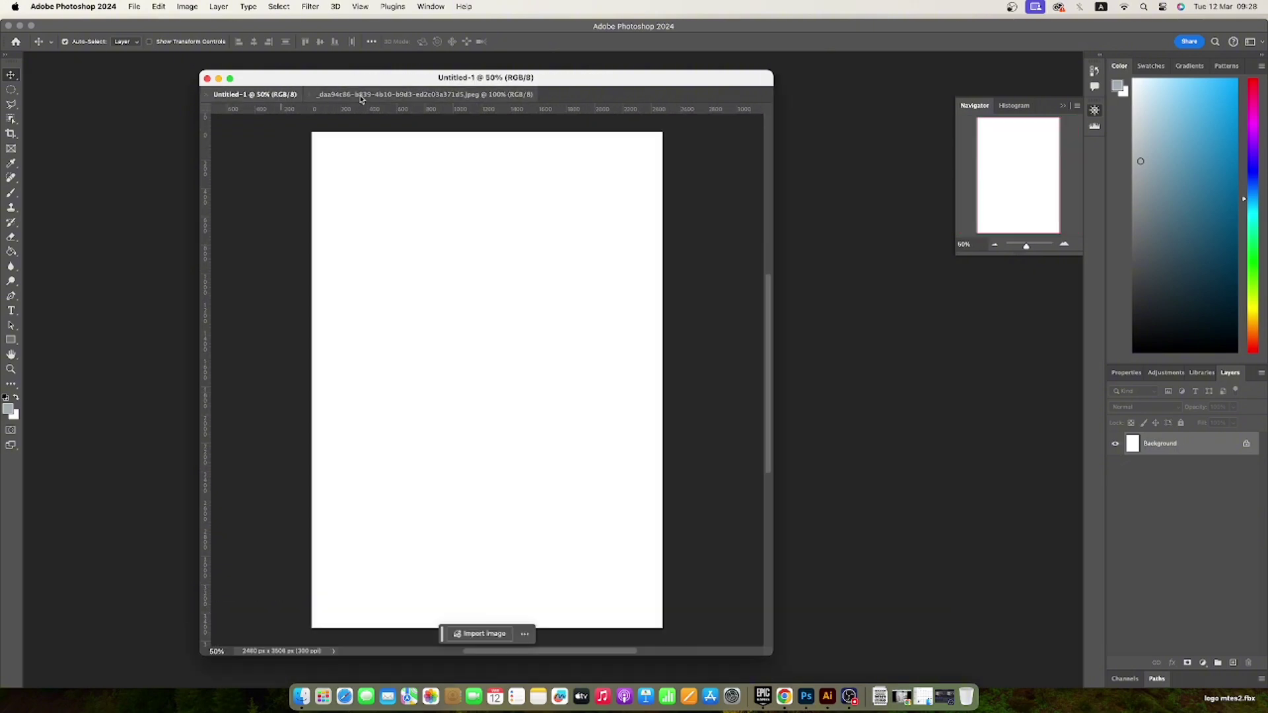
key(ctrl+Tab)
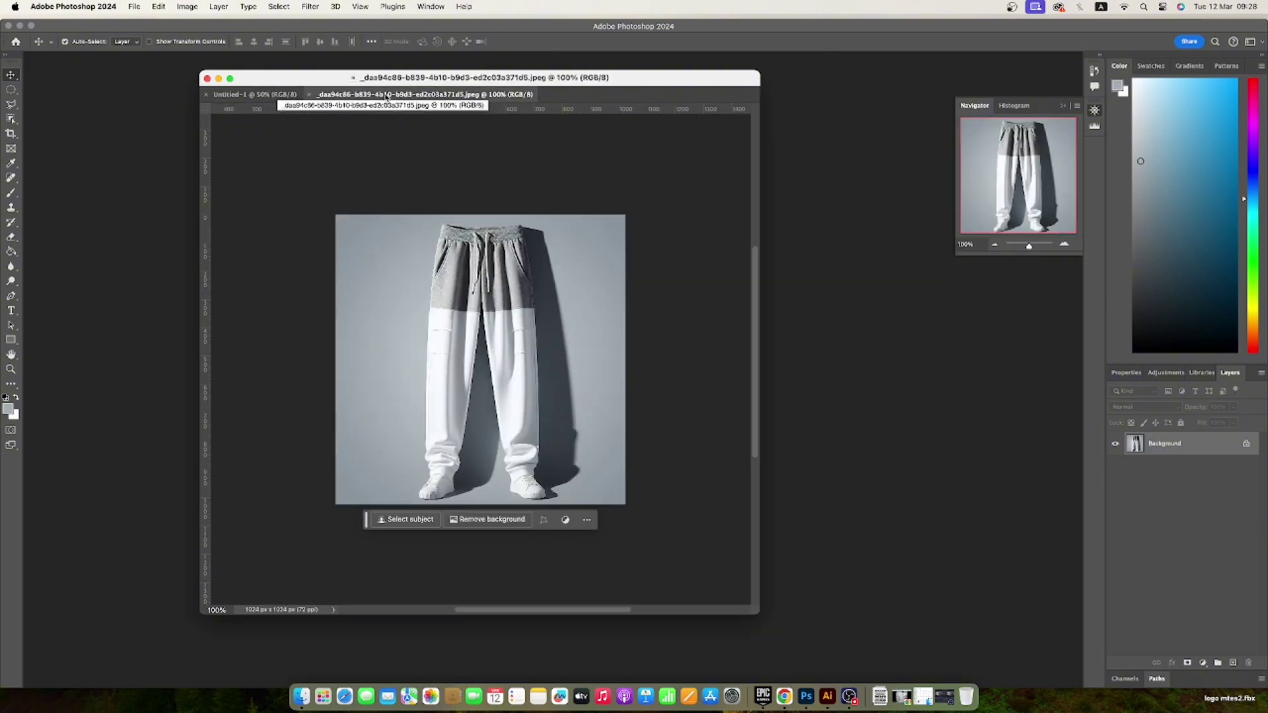
mouse_move(387, 97)
mouse_down()
mouse_move(608, 158)
mouse_move(632, 139)
mouse_up()
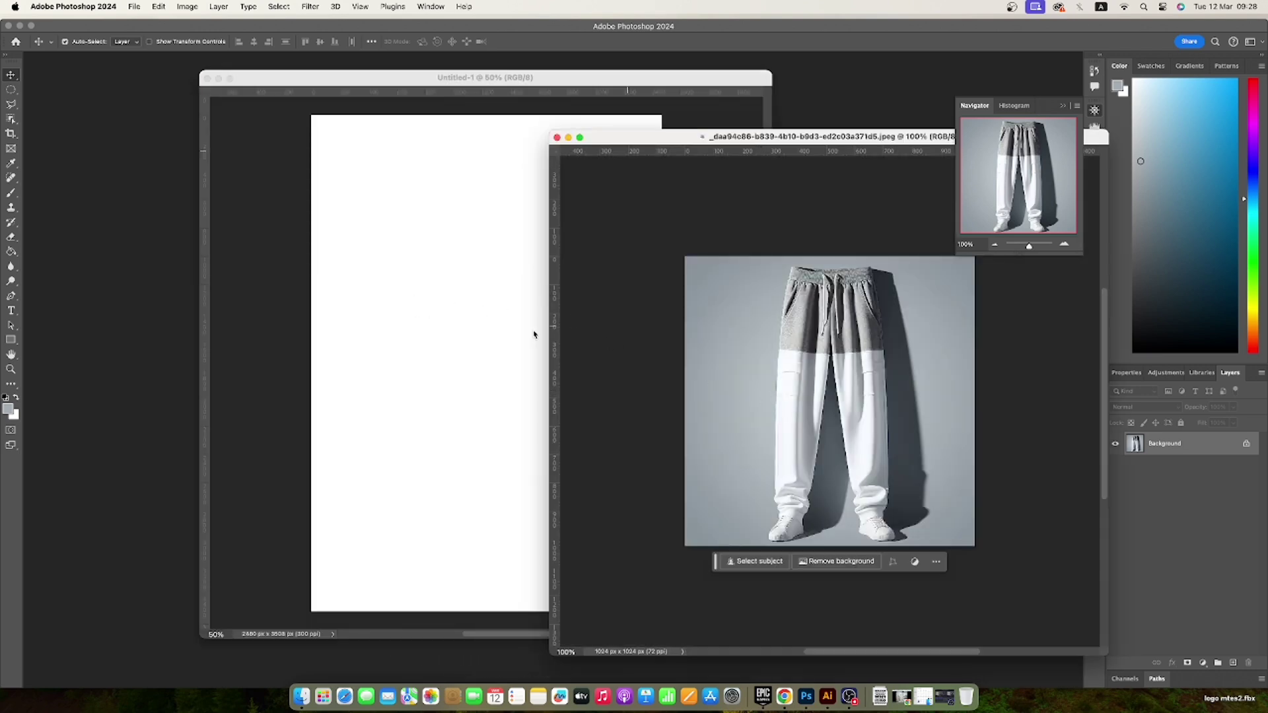
drag(538, 89, 389, 95)
click(681, 250)
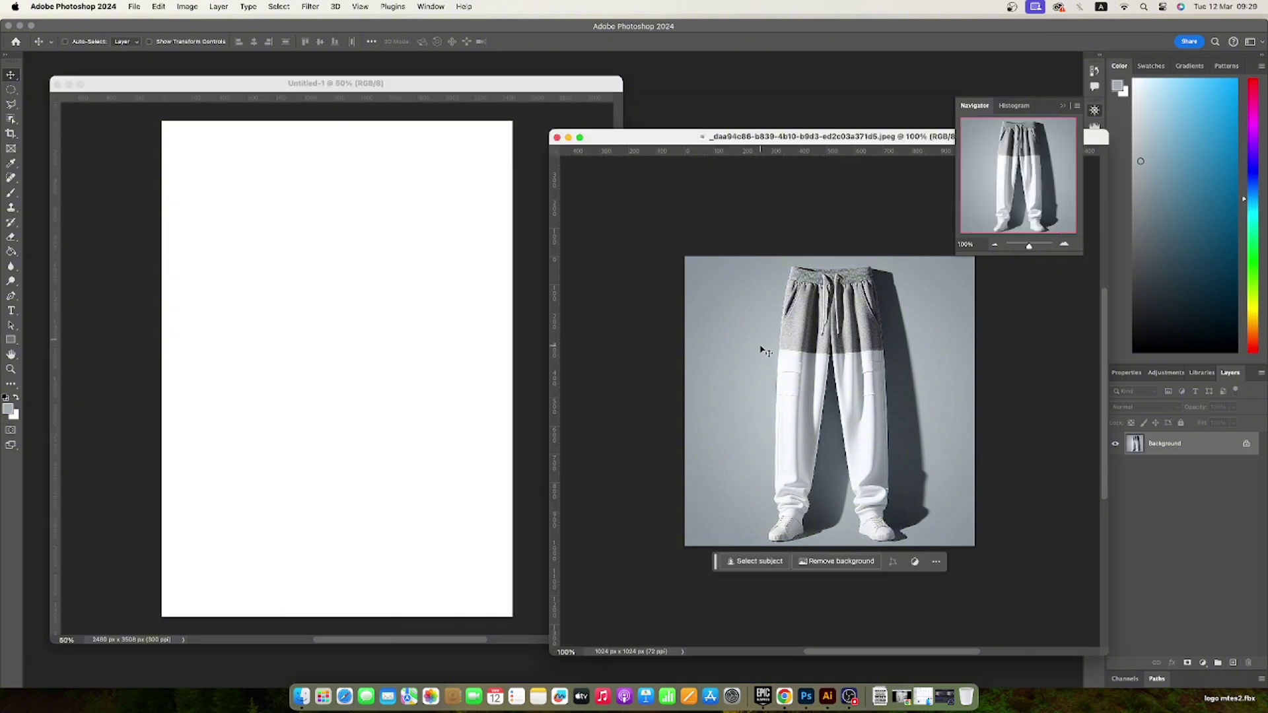
Step: Copy the whole trousers photo into Untitled-1 as a new layer
key(super+a)
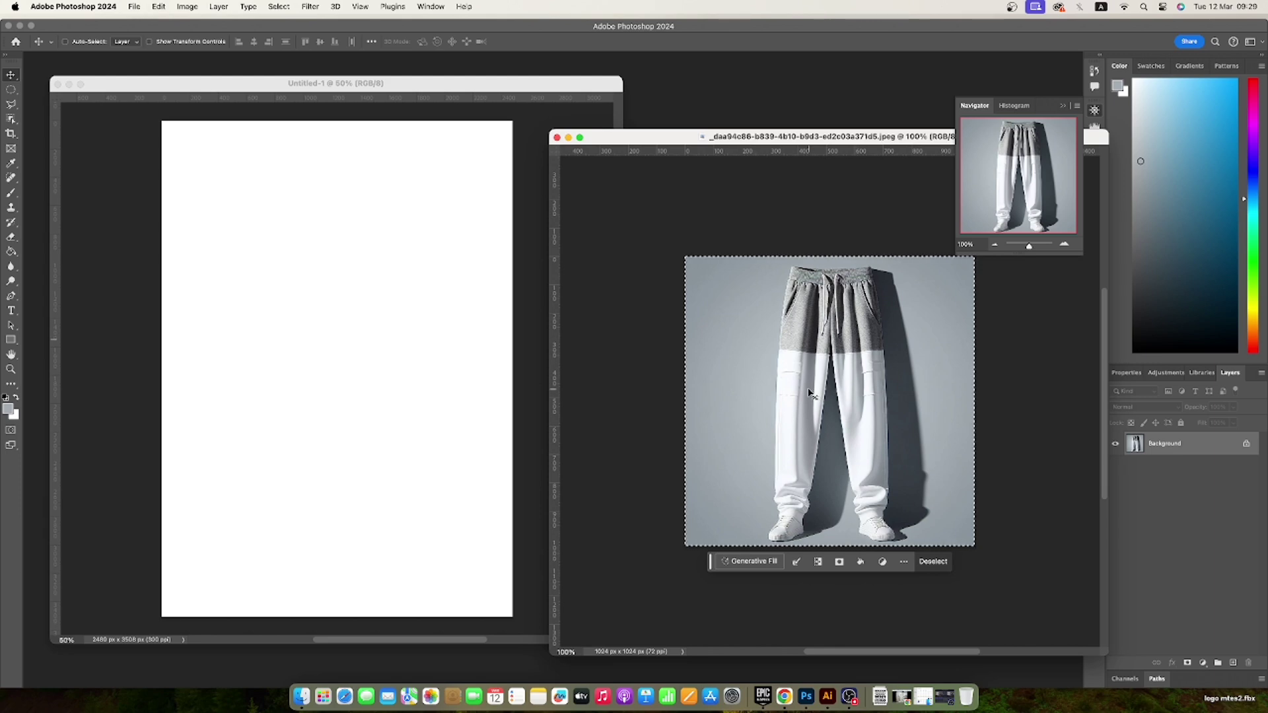
click(408, 342)
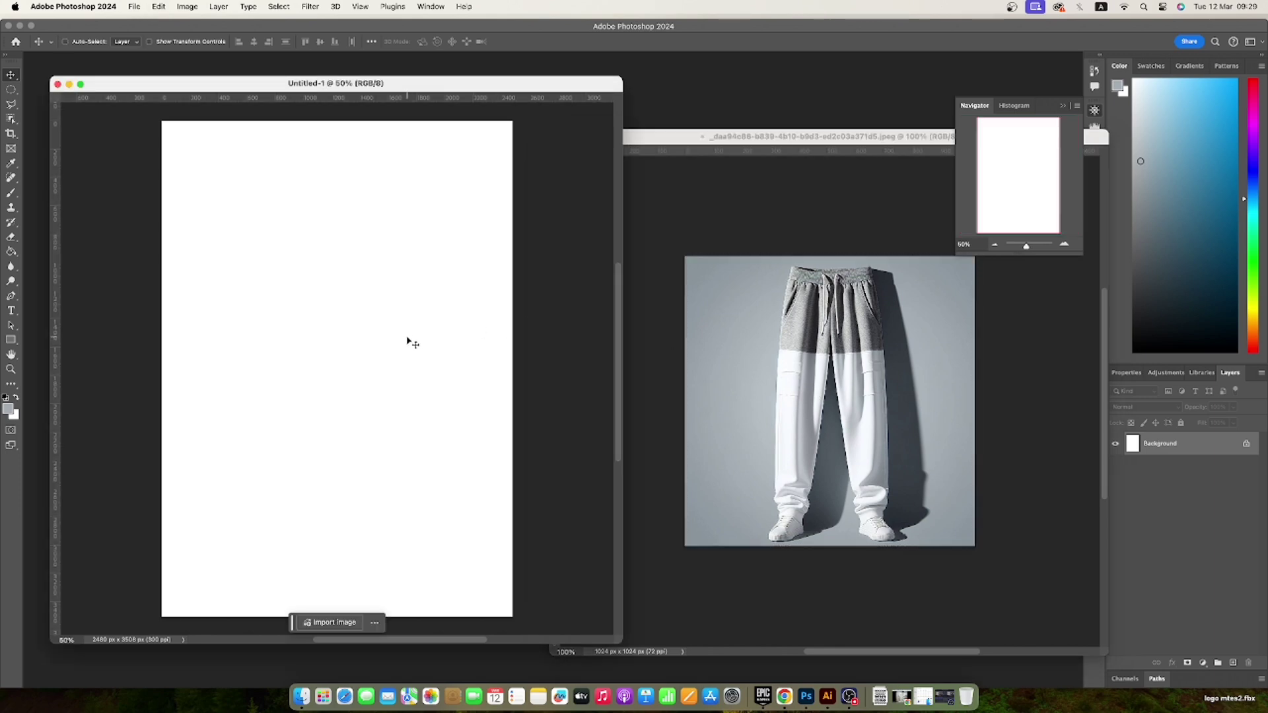
key(super+v)
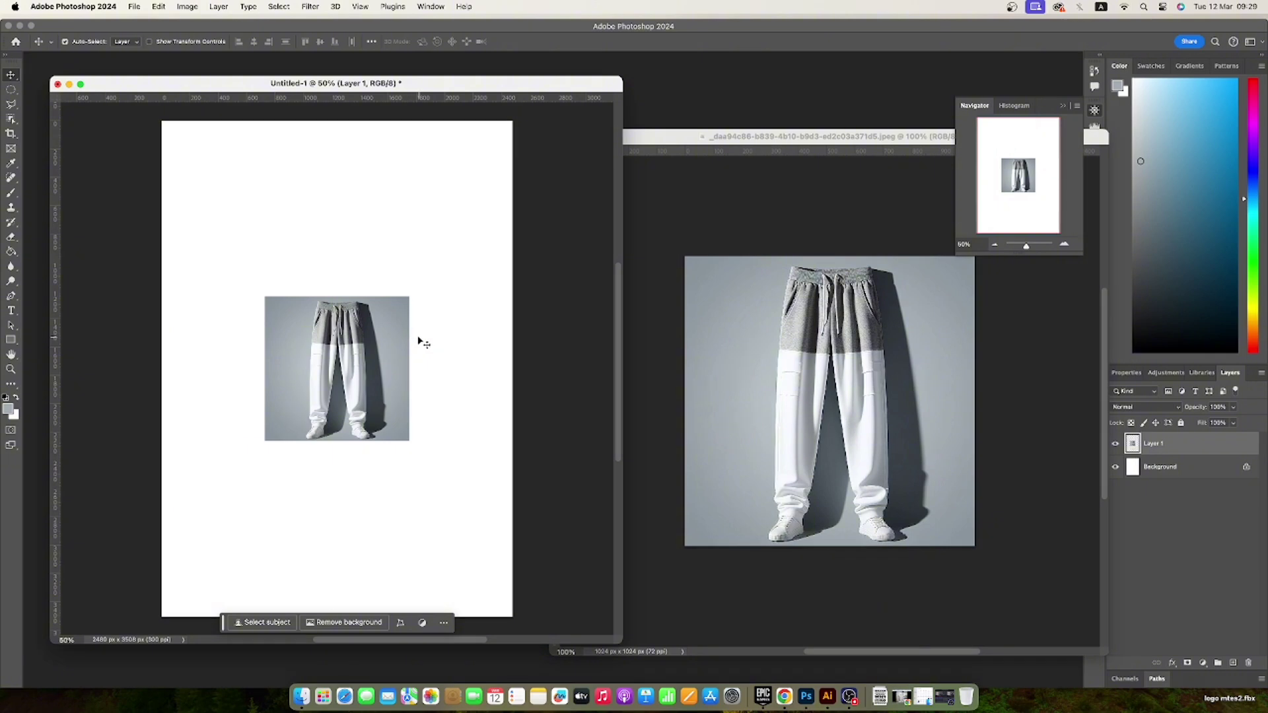
click(684, 239)
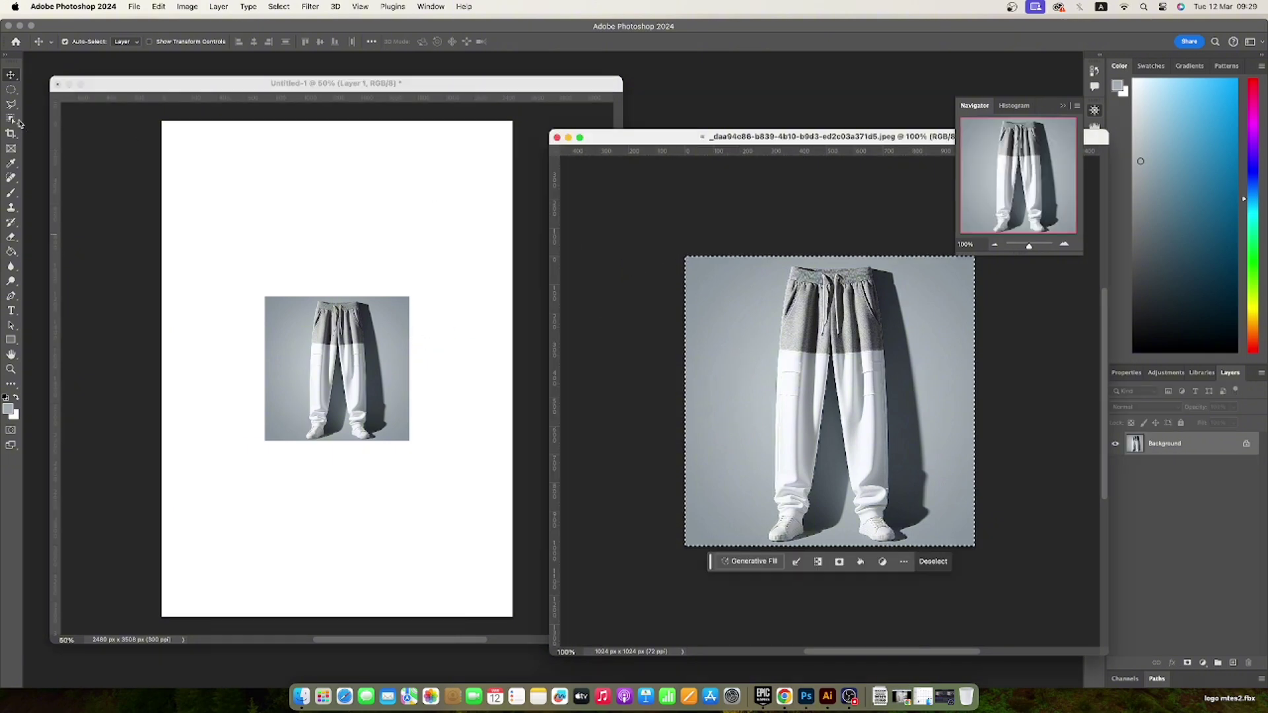
key(m)
key(super+d)
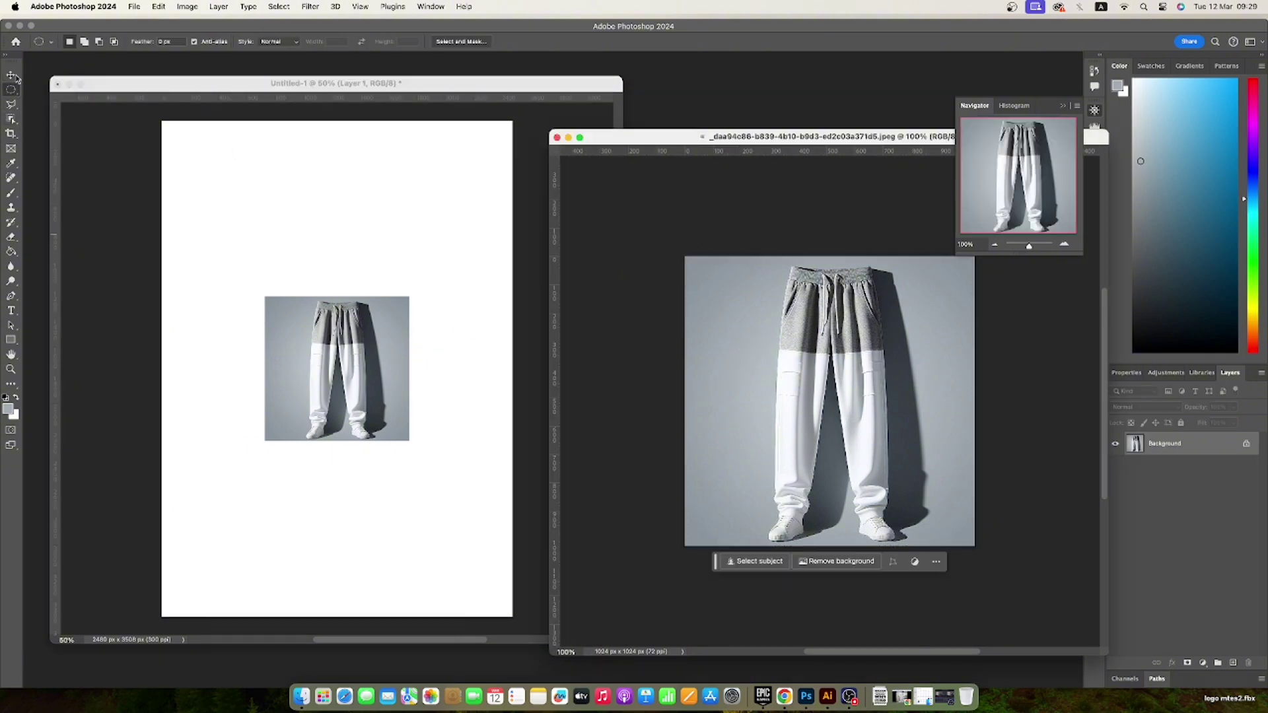
click(12, 75)
drag(782, 352, 344, 263)
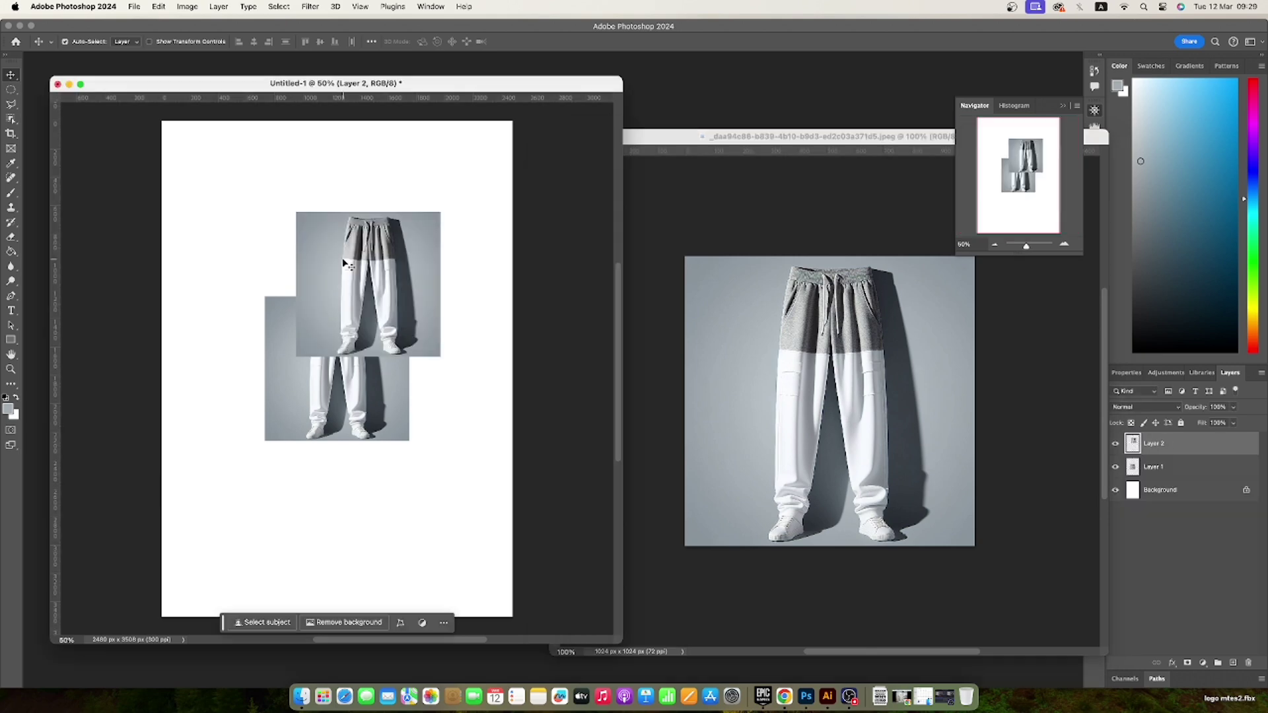
Step: Delete the duplicate Layer 2 and close the original trousers photo
click(1172, 469)
click(1176, 446)
click(1175, 470)
click(1178, 447)
click(1249, 662)
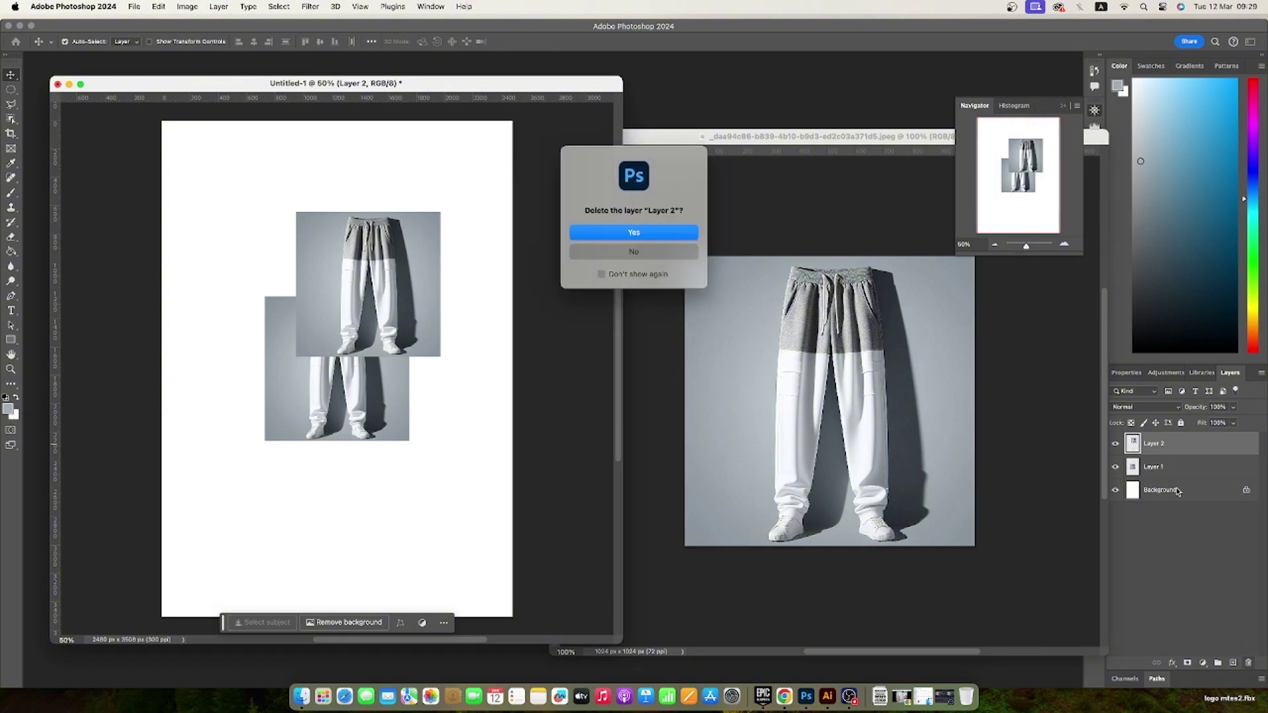
click(607, 231)
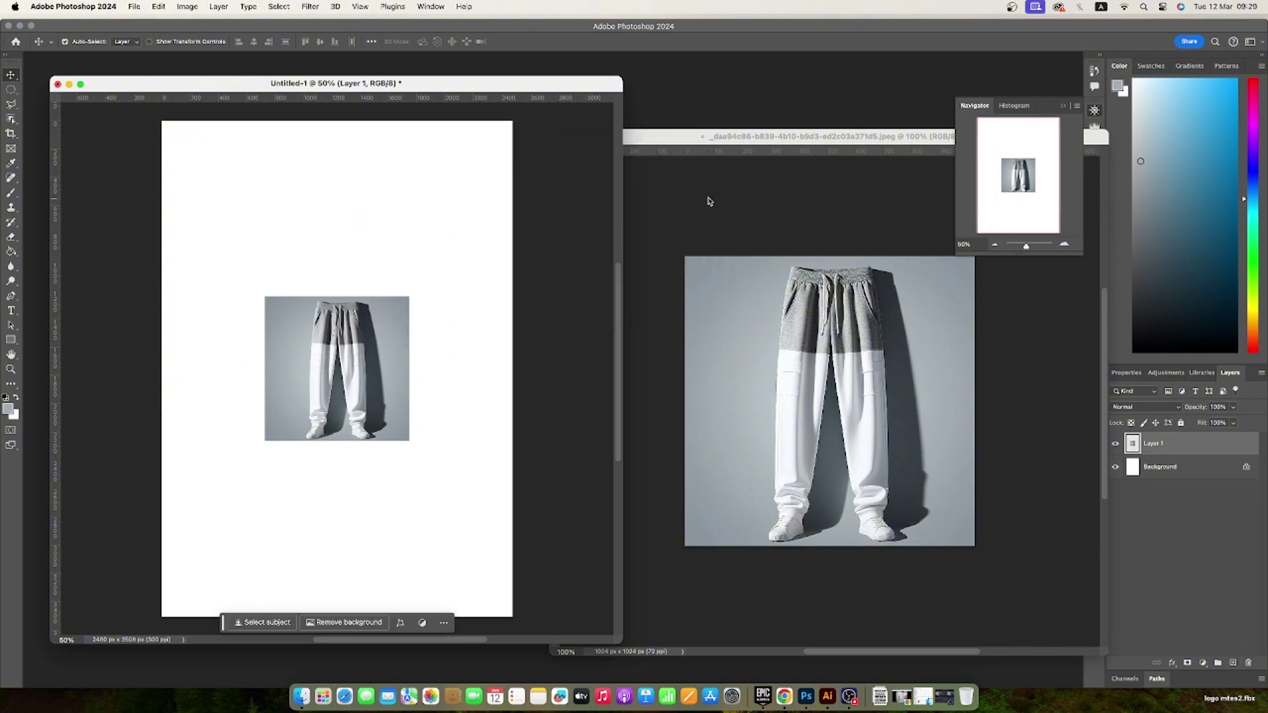
click(708, 199)
click(556, 138)
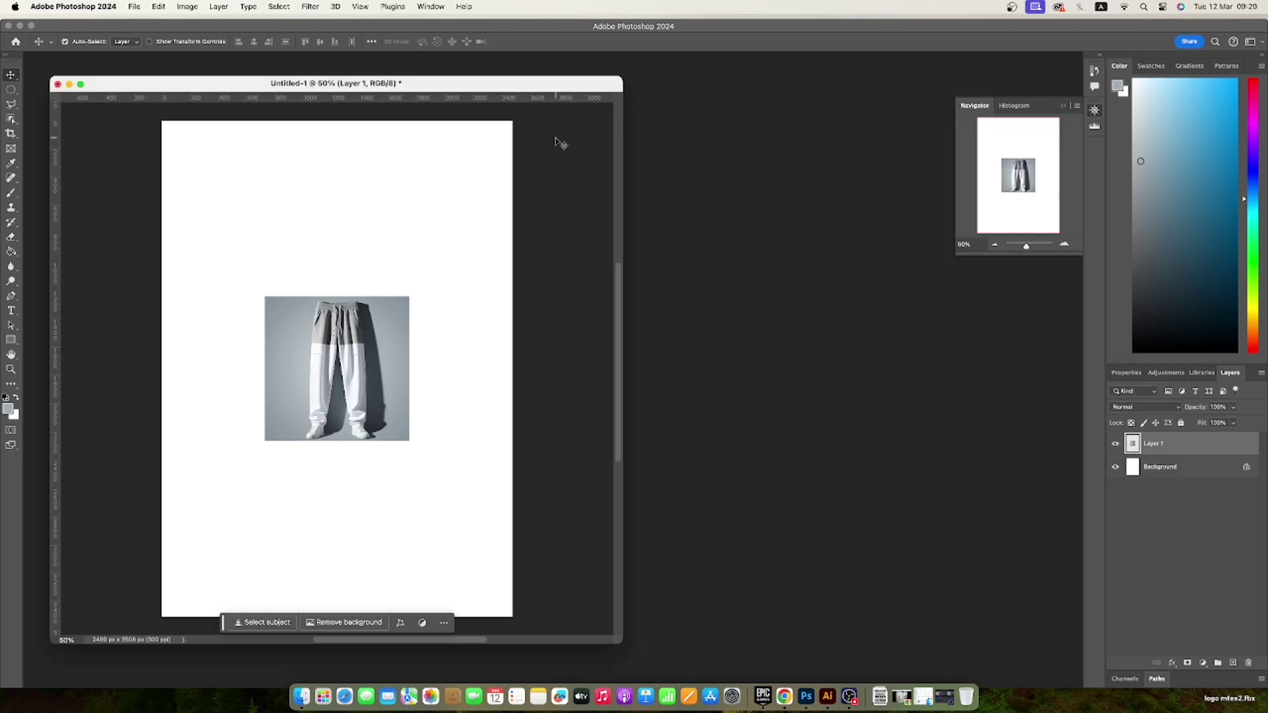
Step: Free-transform the trousers on Layer 1 to span the full A4 page width
drag(476, 85, 626, 85)
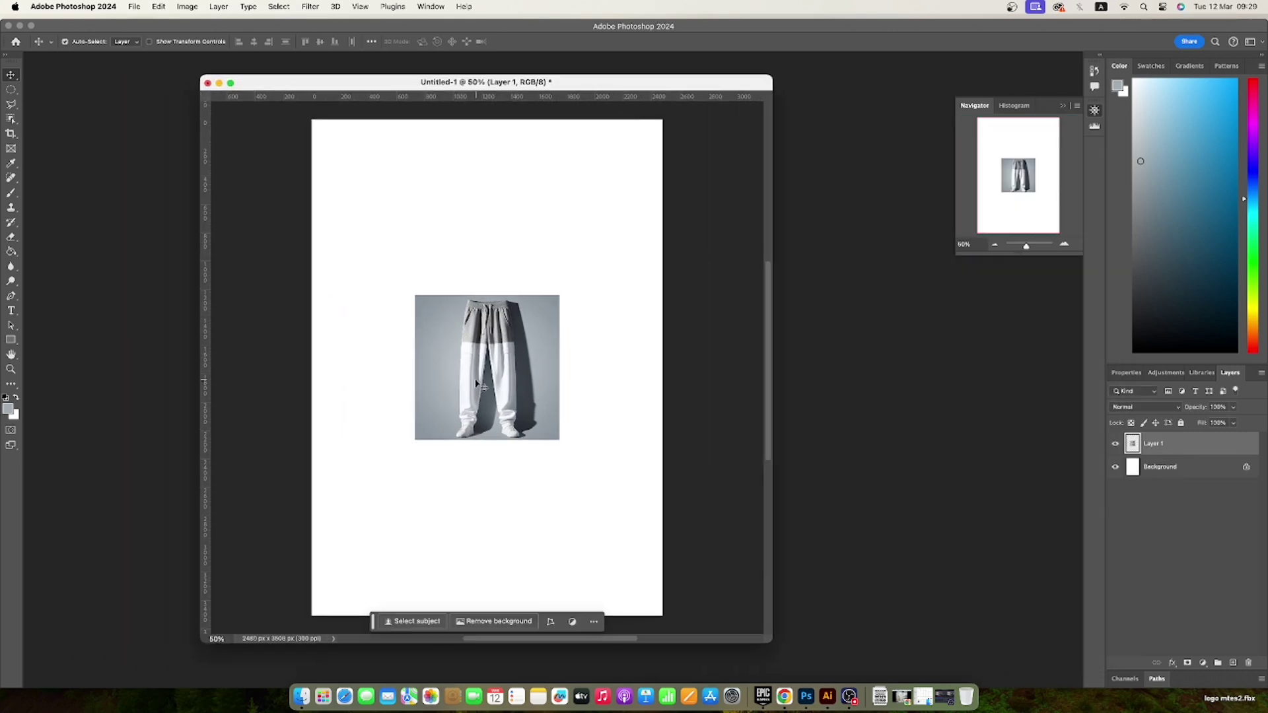
drag(476, 383, 489, 355)
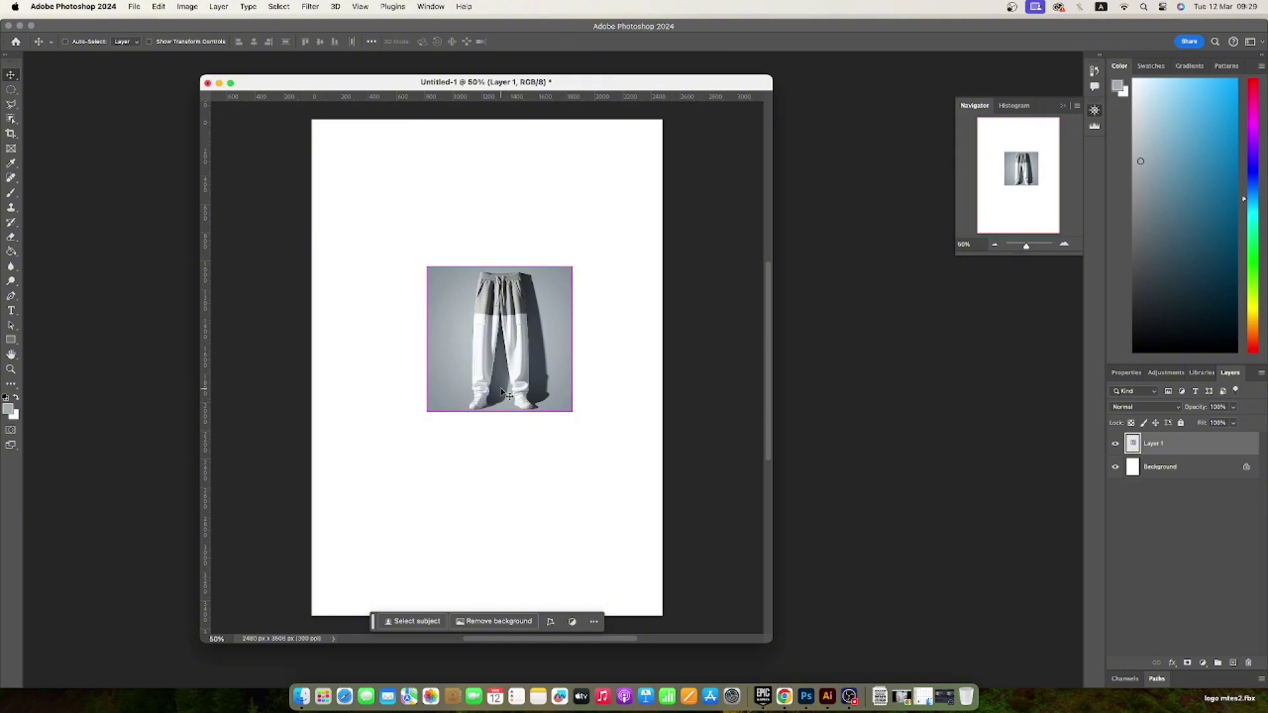
key(super+t)
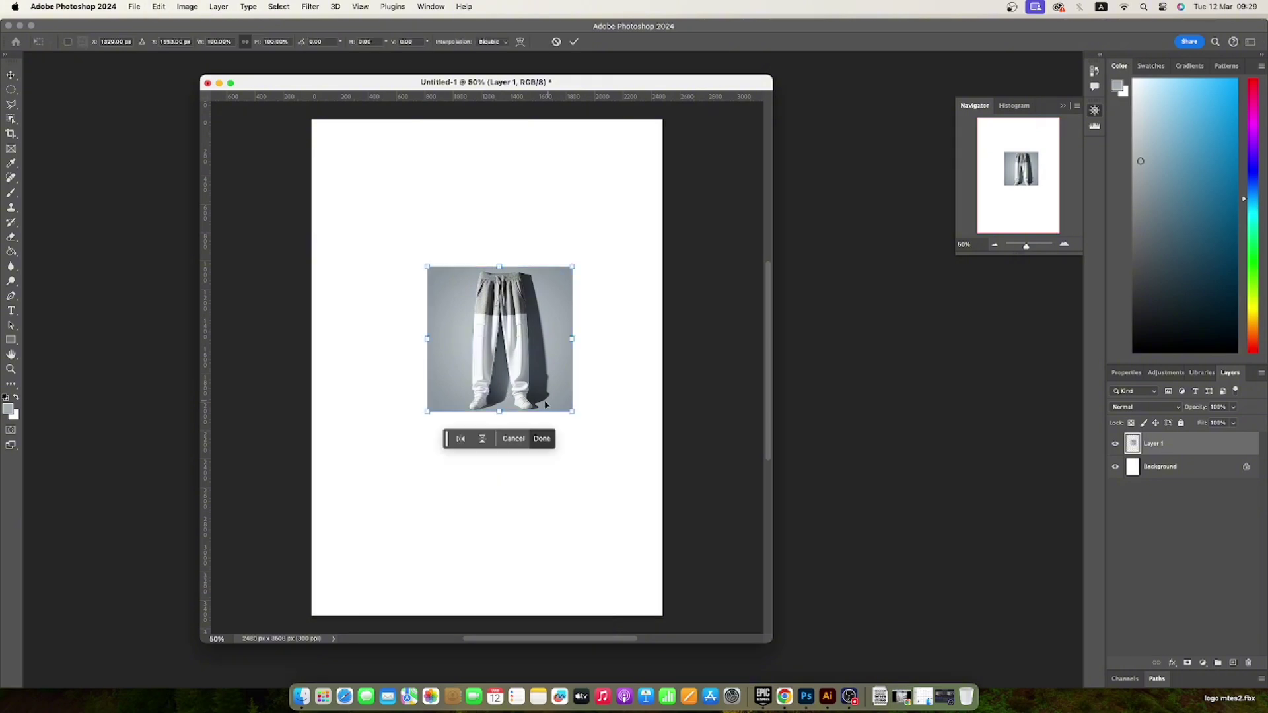
mouse_move(545, 403)
mouse_down()
mouse_move(444, 302)
mouse_move(735, 574)
mouse_up()
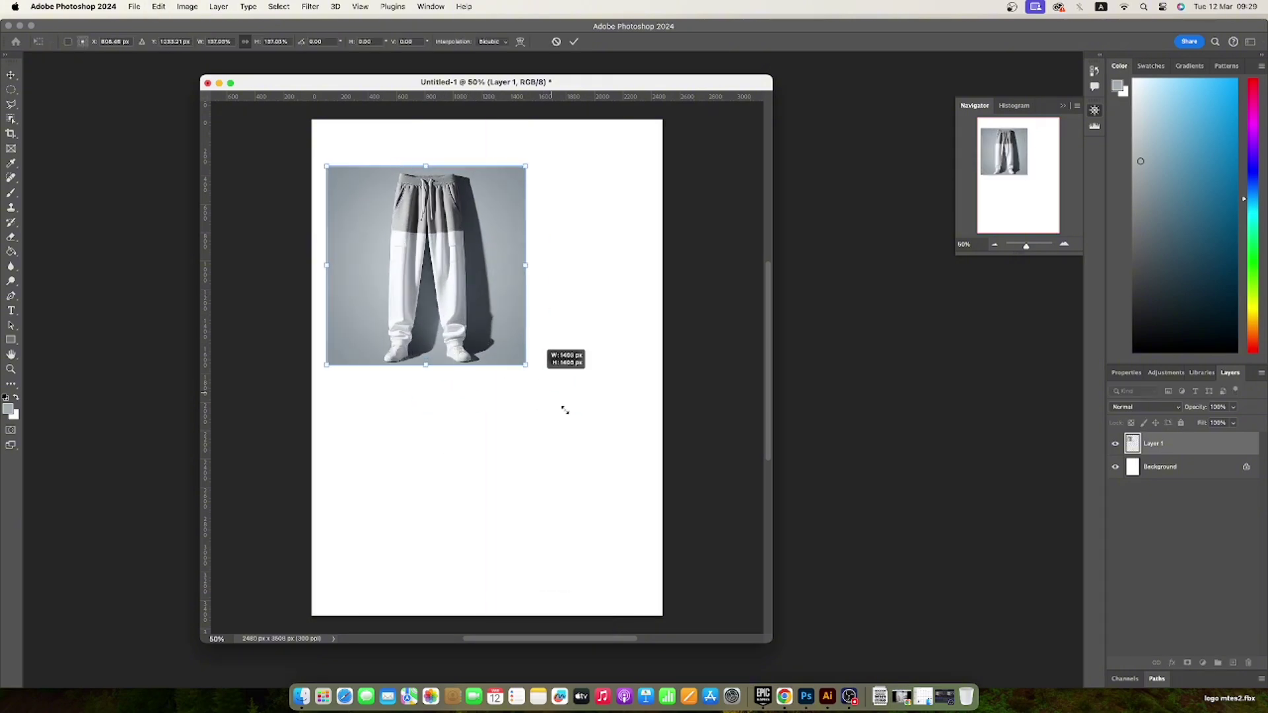
drag(631, 530, 568, 526)
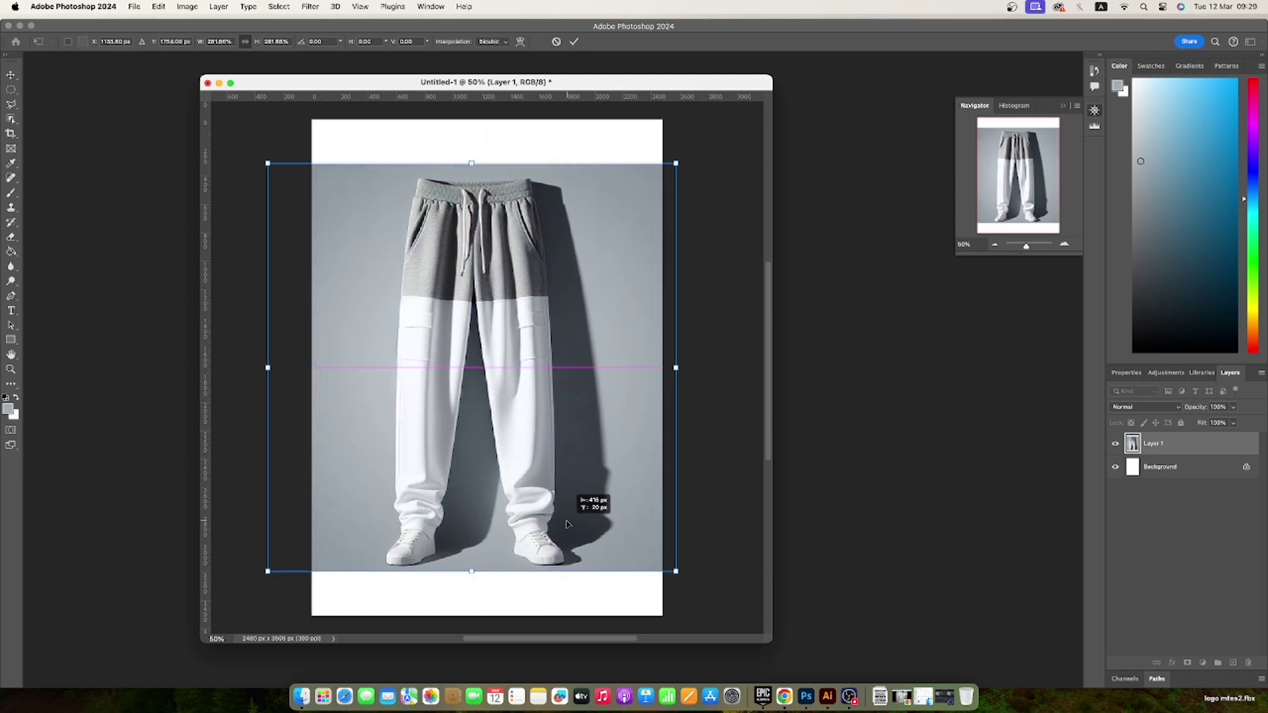
key(Return)
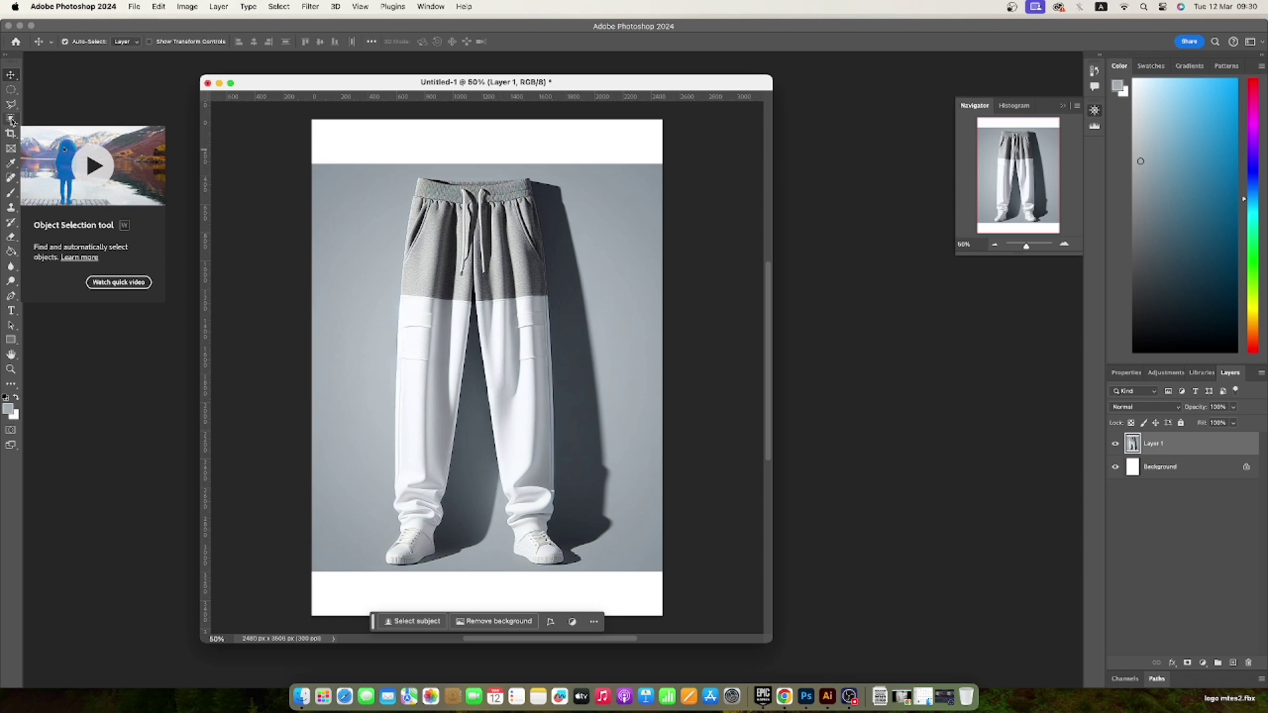
Step: Object-select the pants, copy them onto Layer 2, and hide Layer 1
click(13, 121)
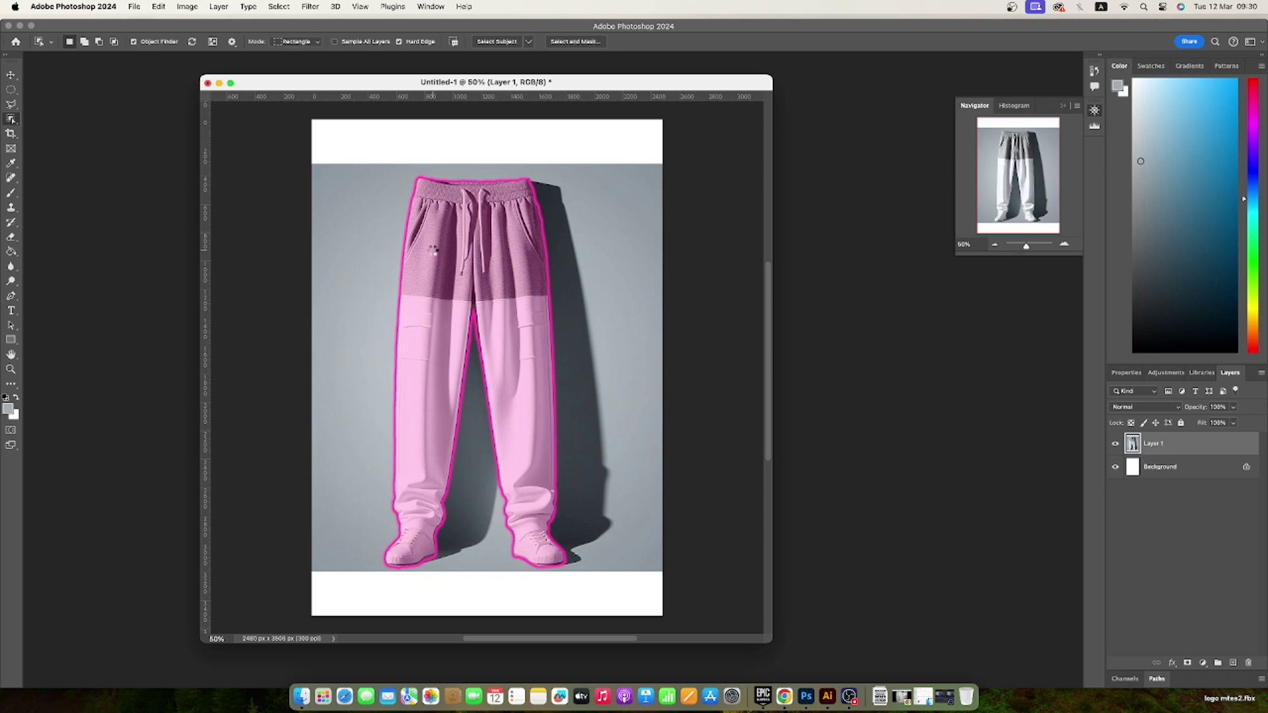
click(434, 254)
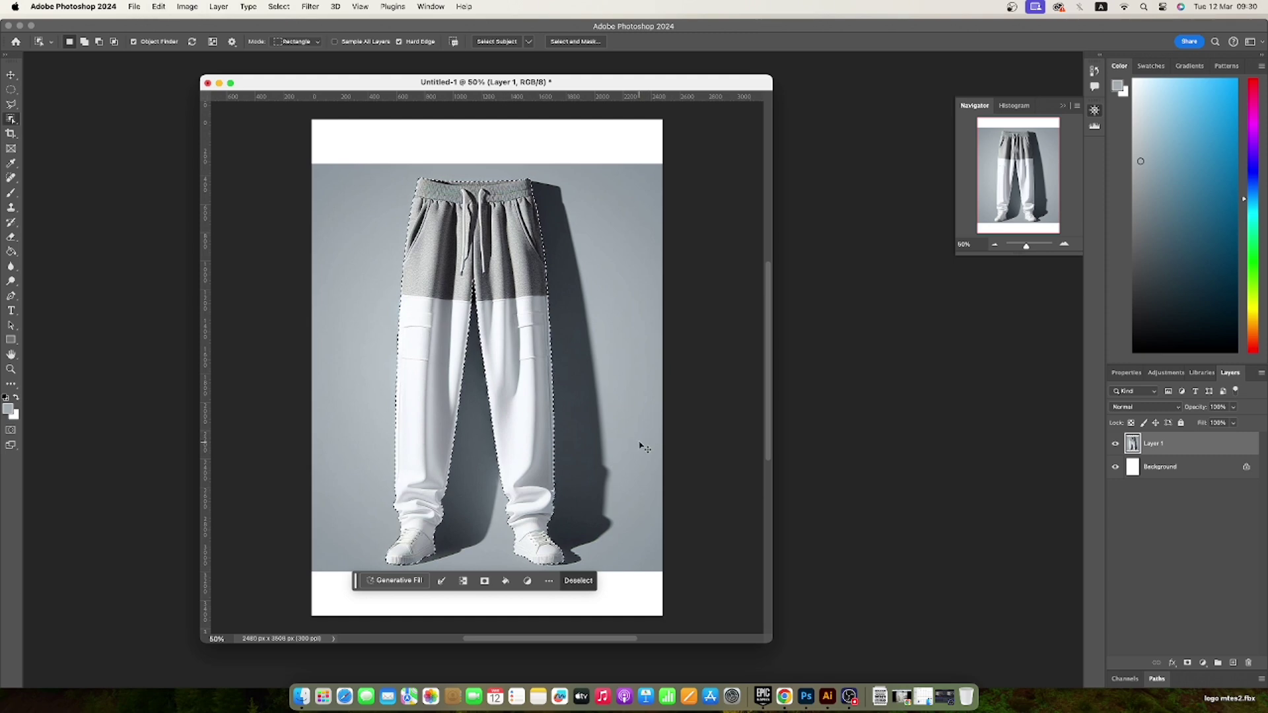
key(ctrl+j)
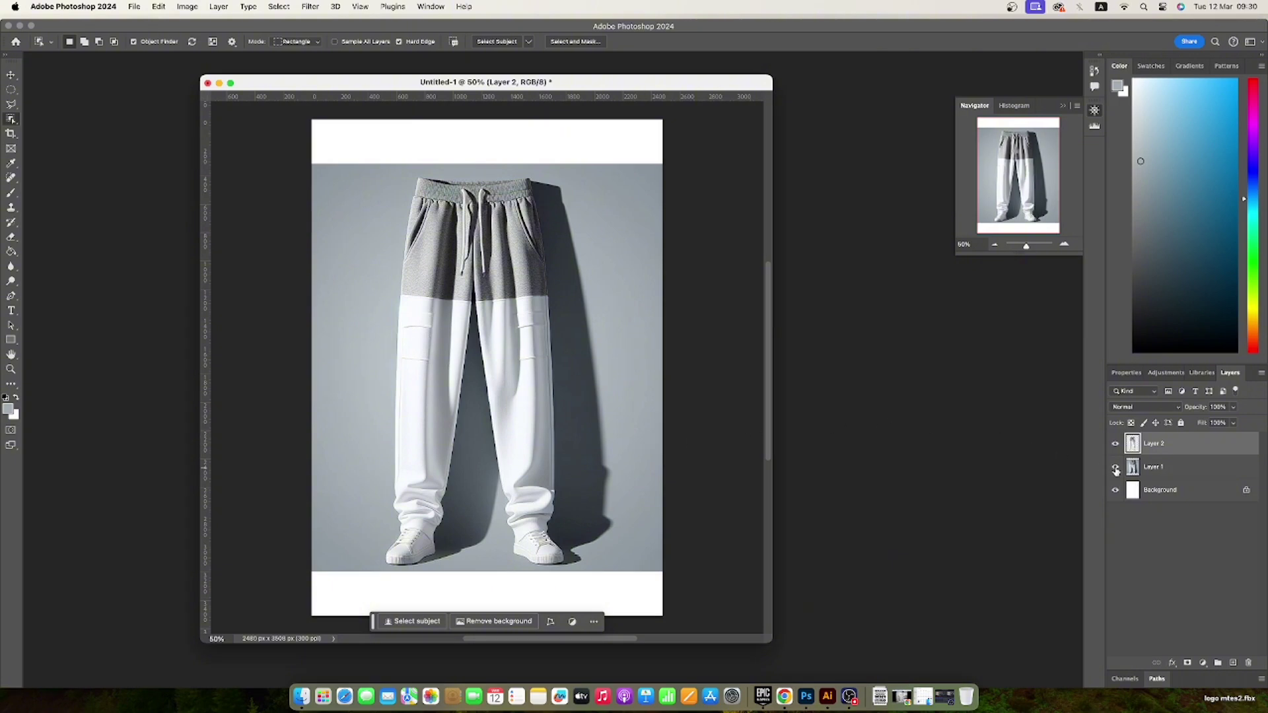
click(1116, 468)
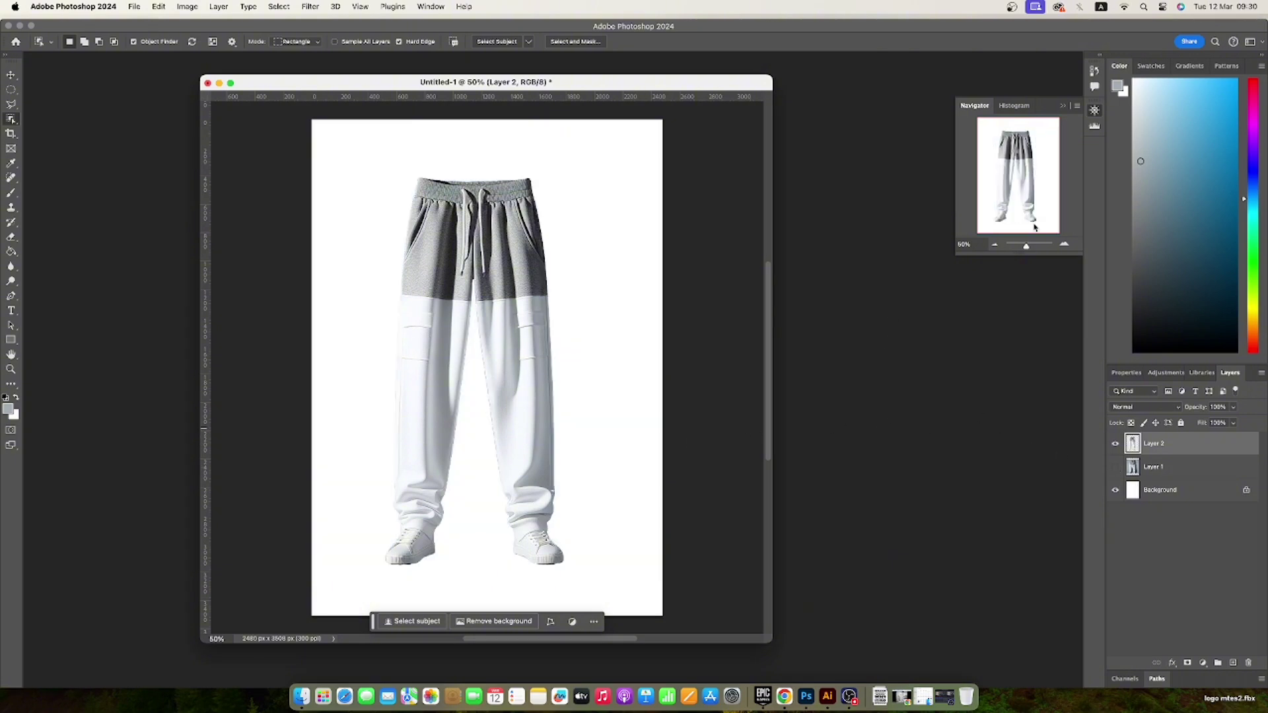
Step: Convert Layer 2 into a smart object
click(12, 77)
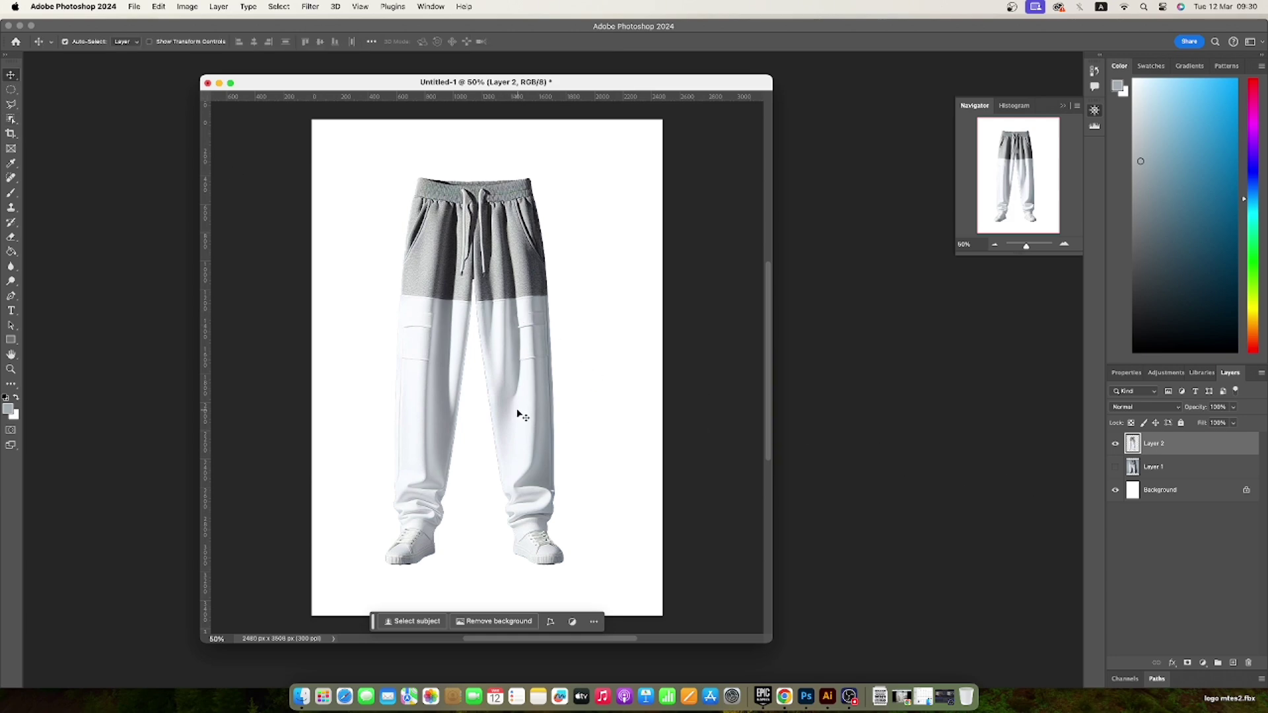
right_click(1196, 447)
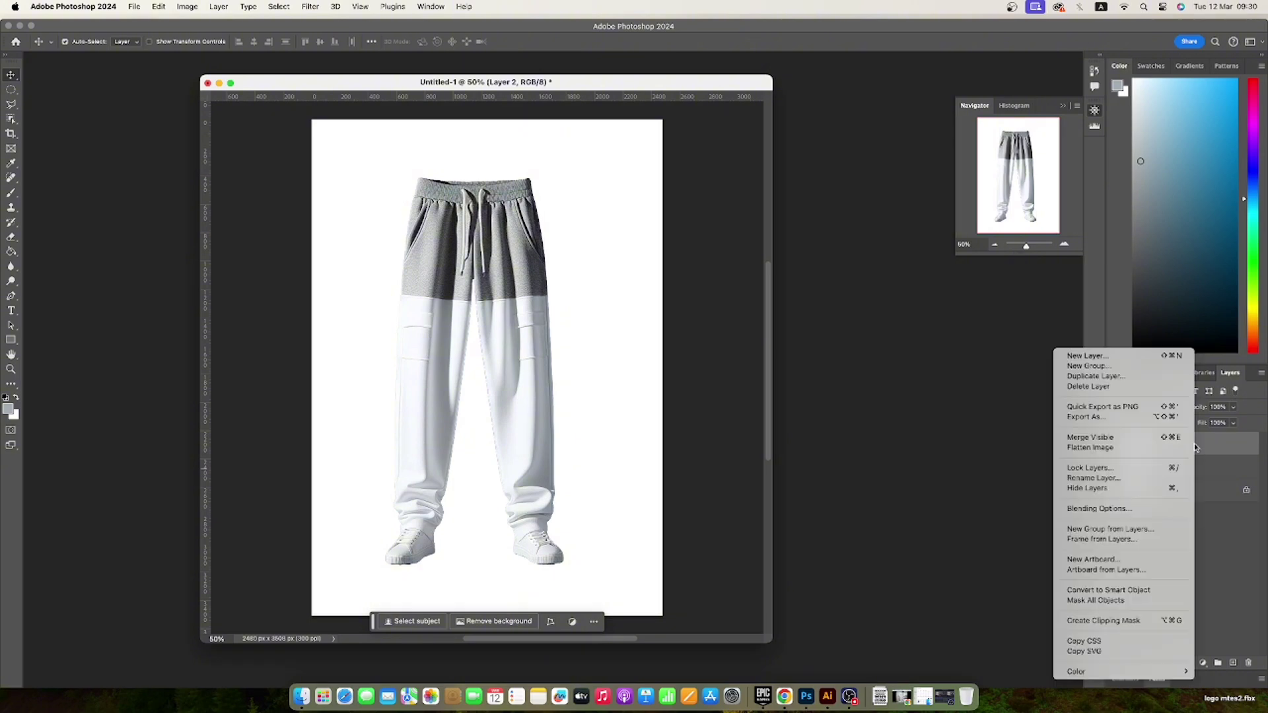
right_click(1200, 447)
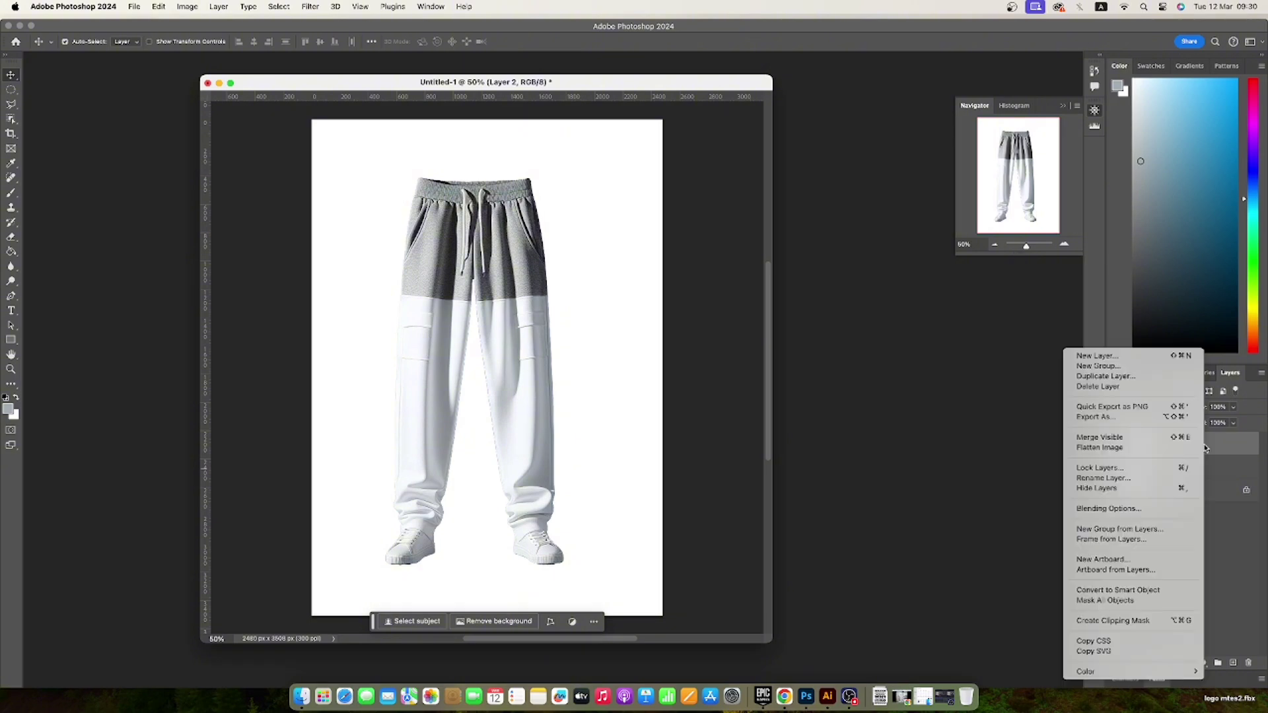
click(1171, 591)
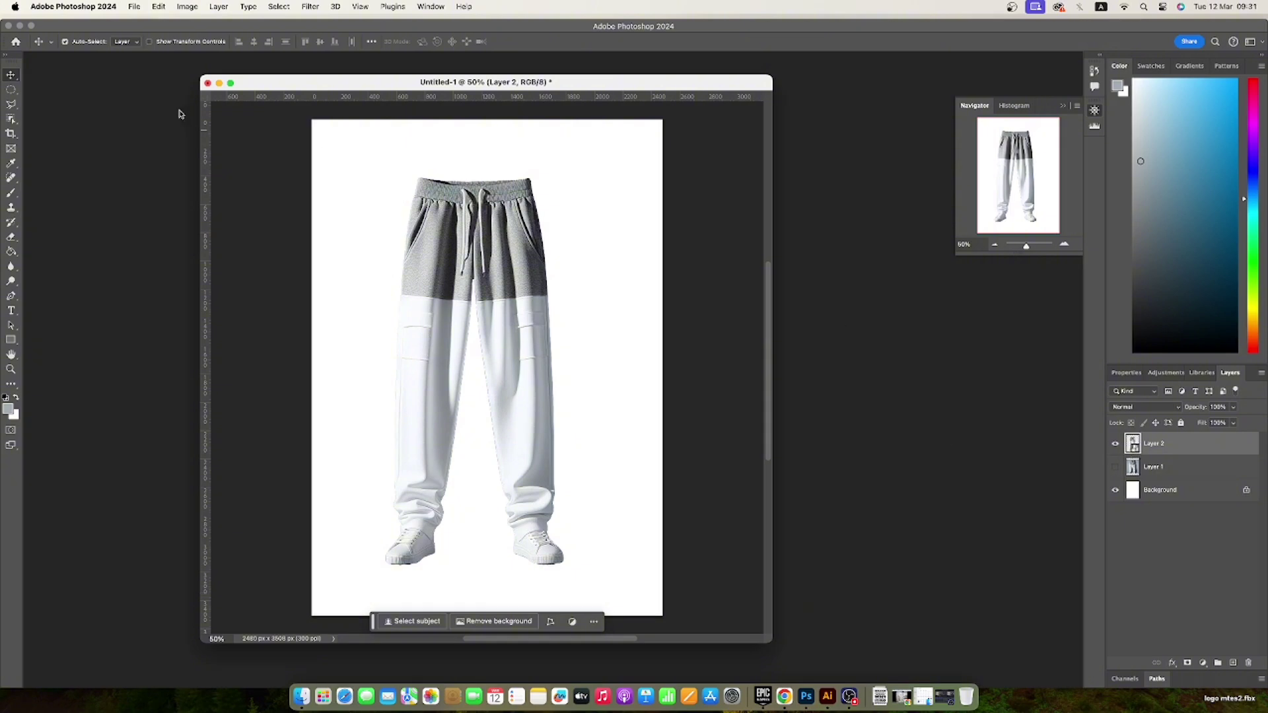
Step: Open Pomelo3.jpg from Downloads and float it in its own window
click(134, 8)
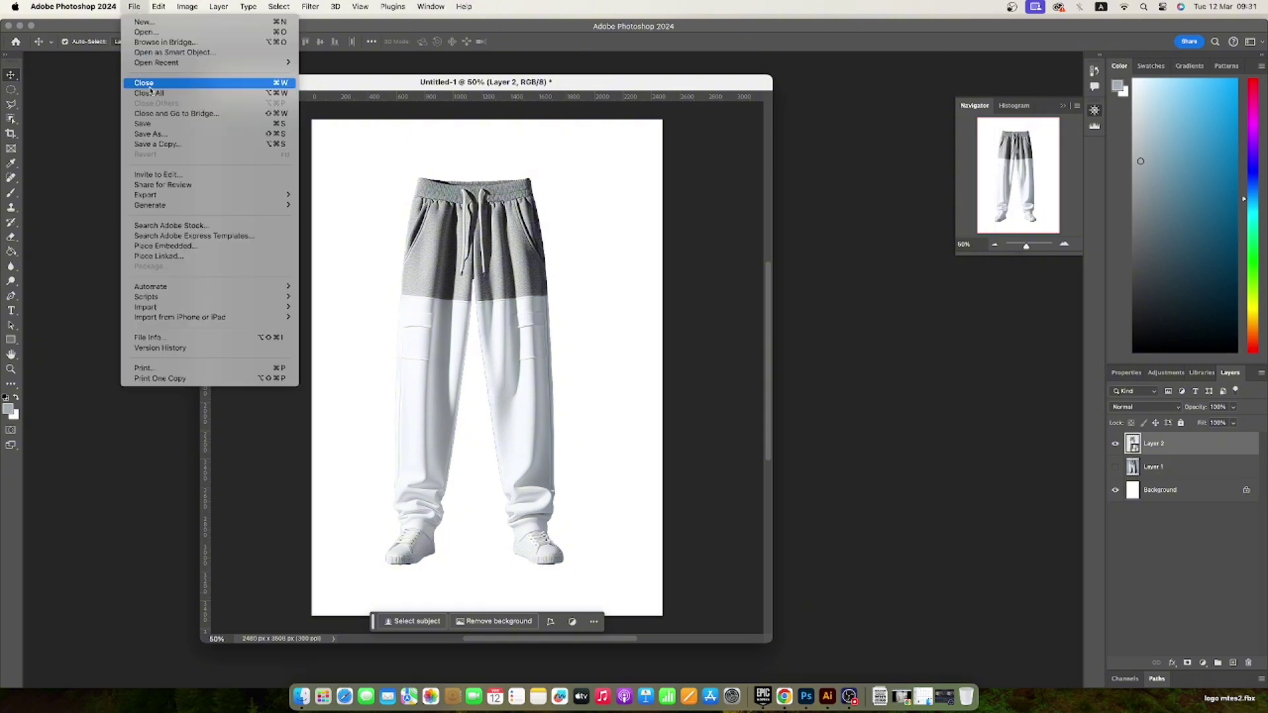
click(147, 33)
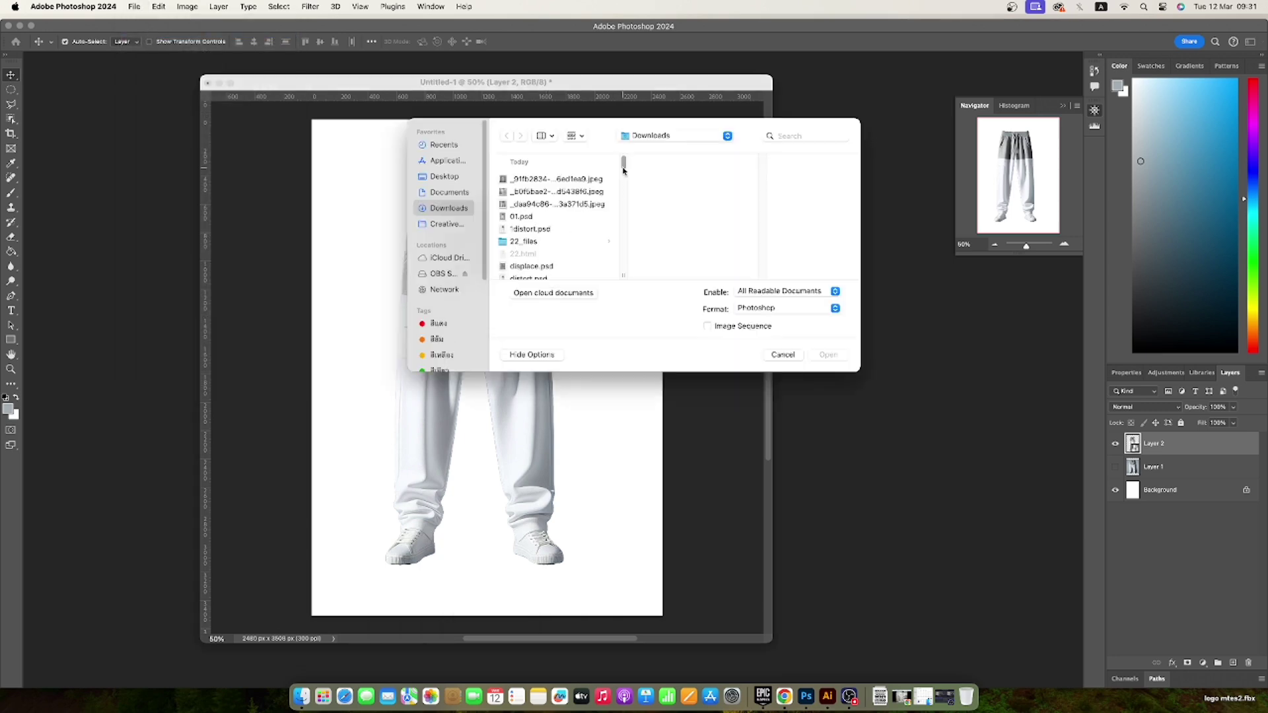
drag(623, 162, 624, 173)
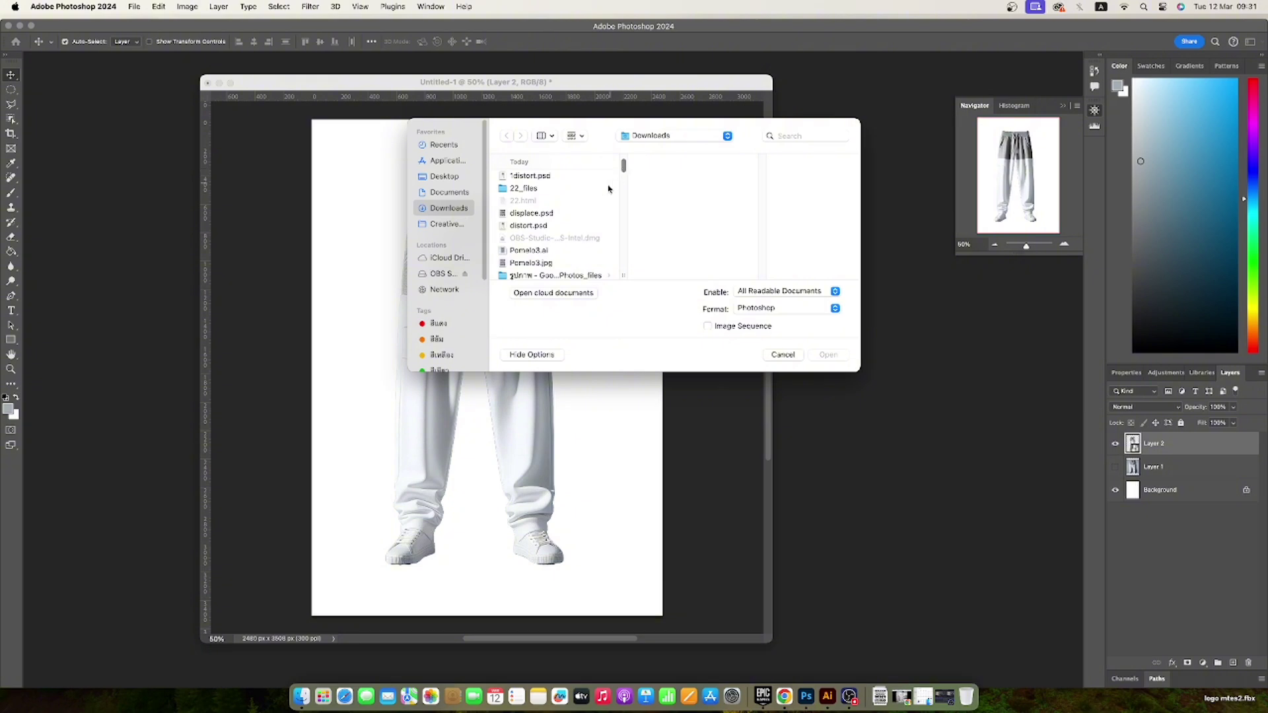
click(545, 264)
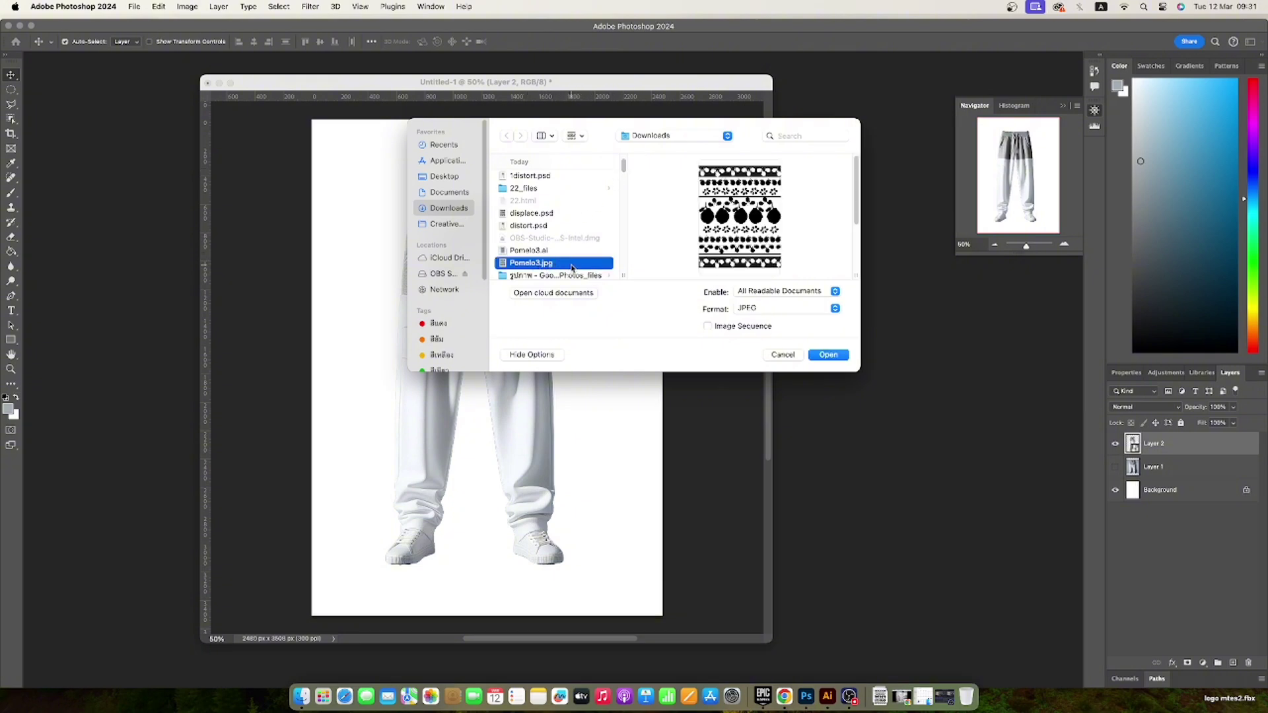
click(830, 355)
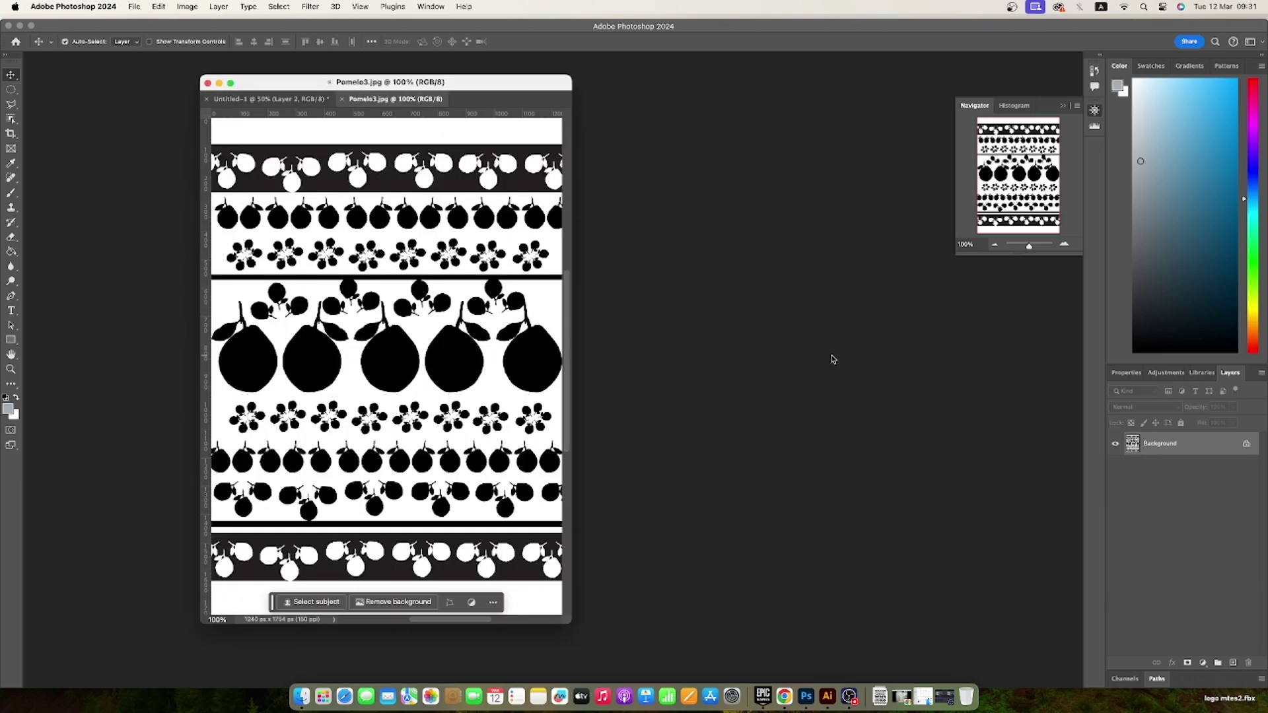
drag(572, 623, 657, 653)
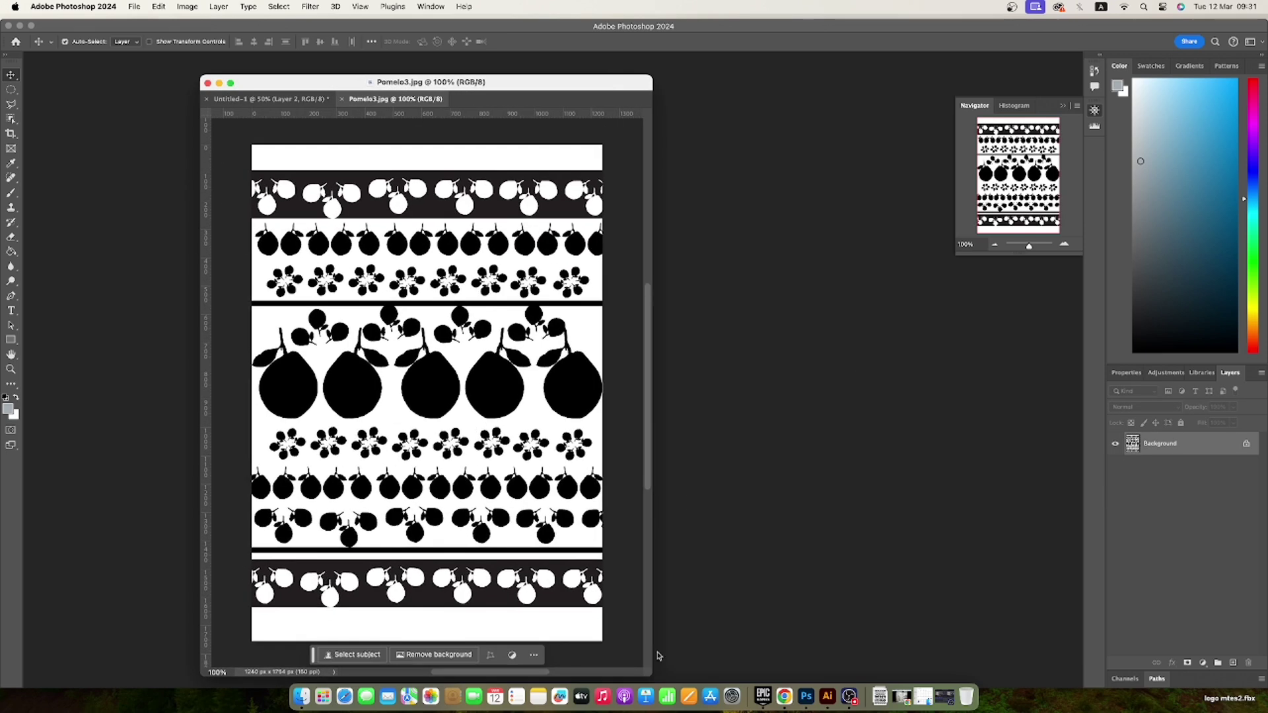
drag(396, 100, 645, 106)
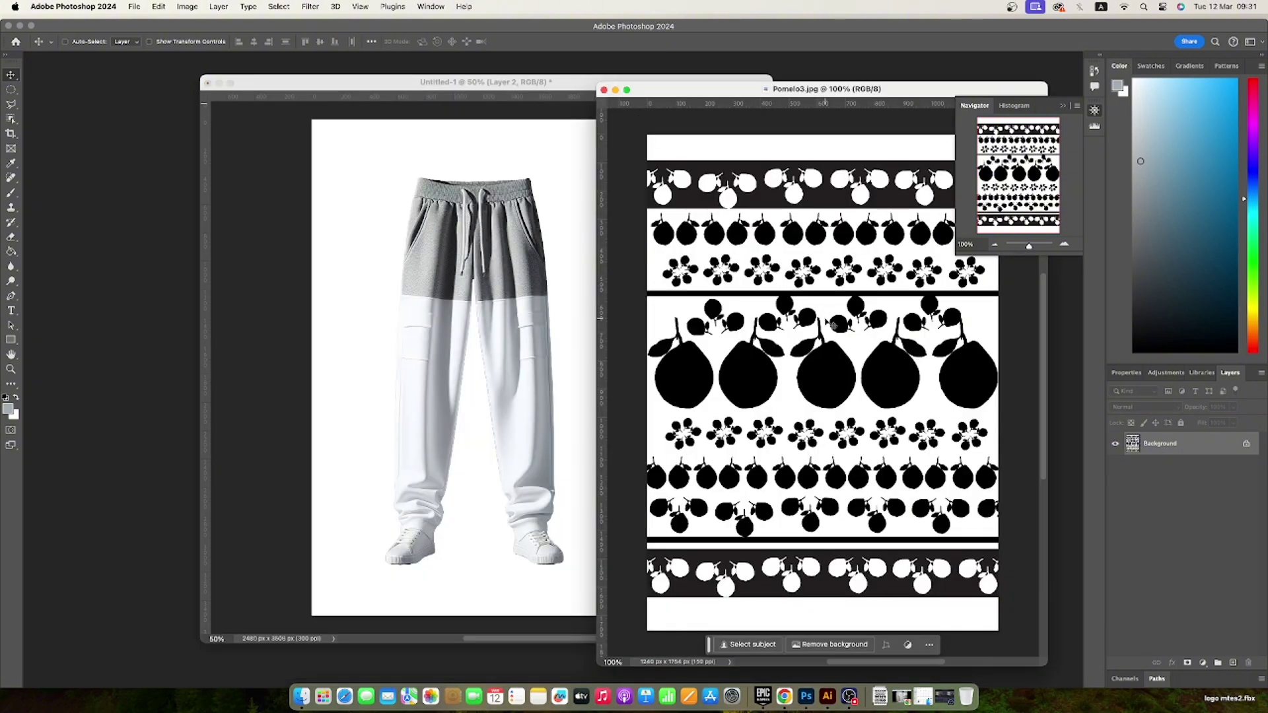
Step: Paste the whole pomelo pattern into the pants document and close Pomelo3.jpg
key(super+a)
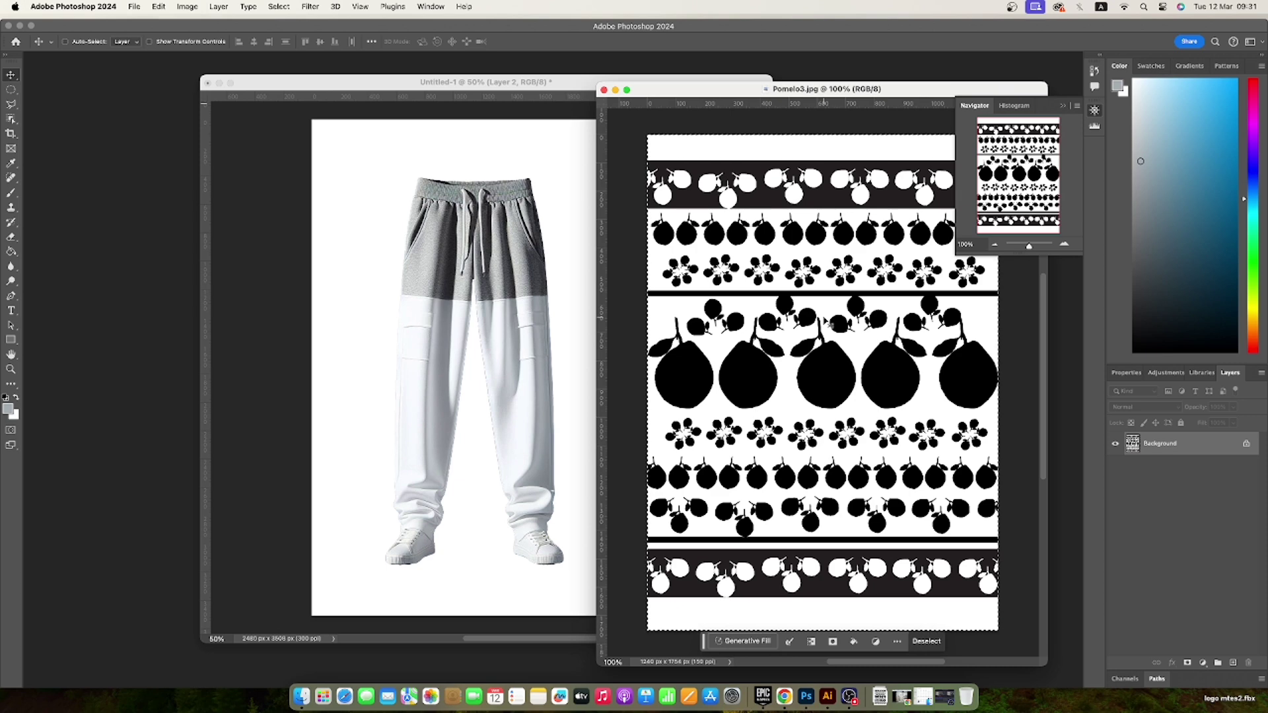
key(super)
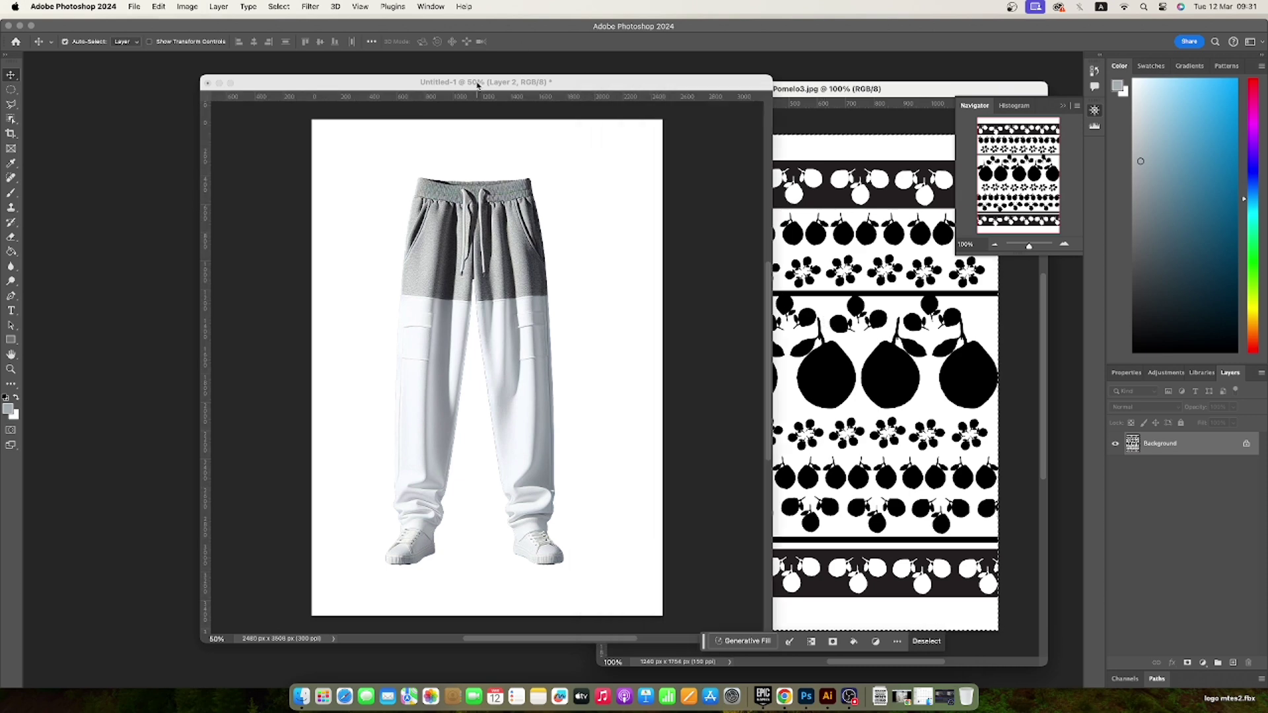
drag(480, 83, 372, 68)
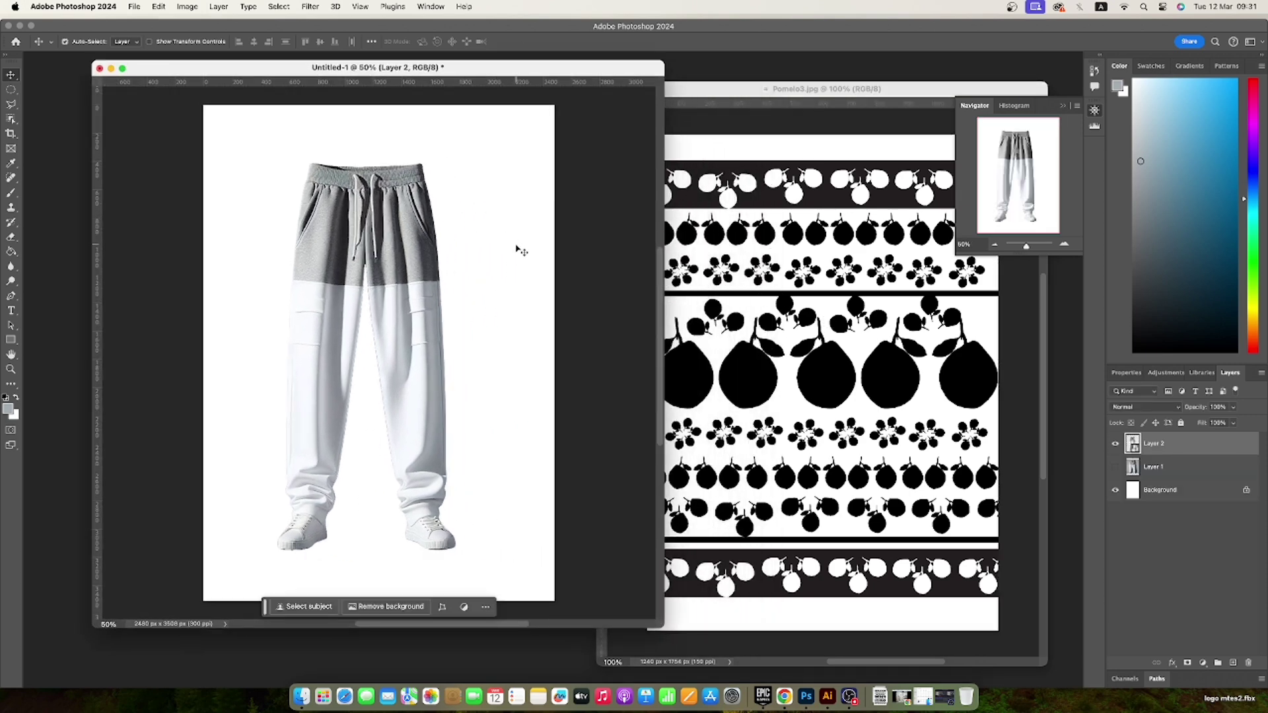
key(super+v)
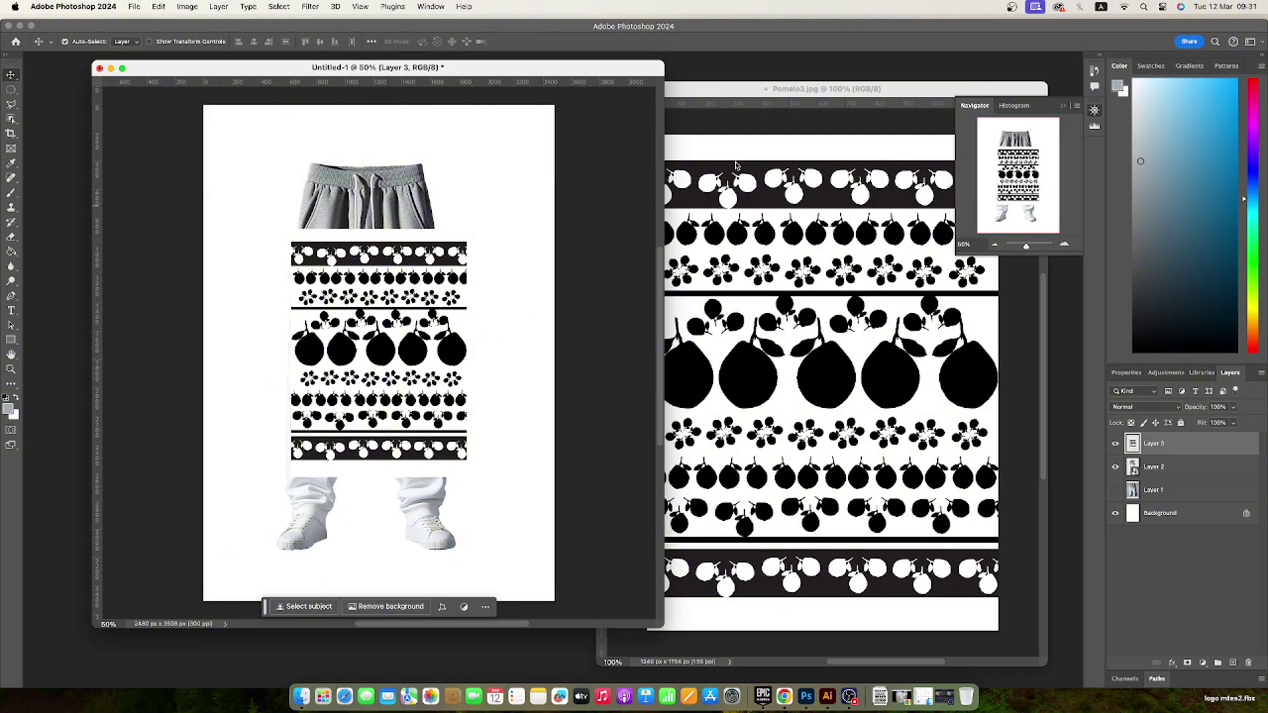
click(746, 90)
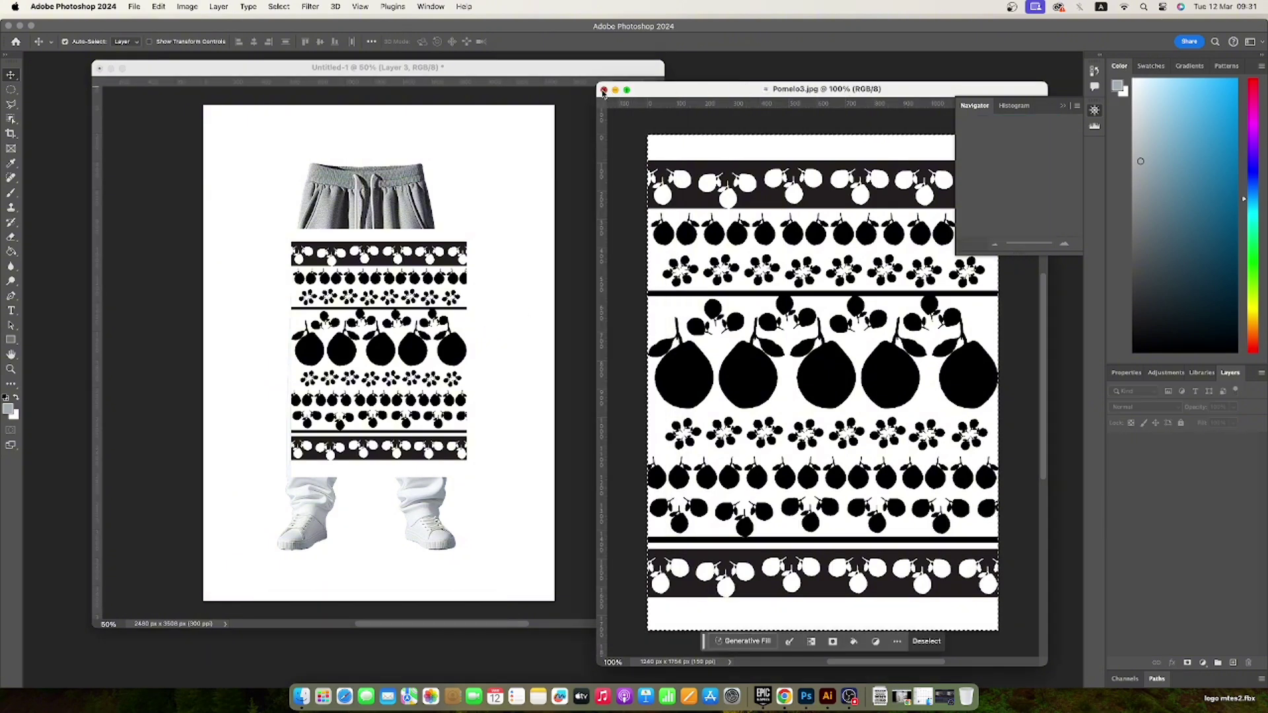
click(612, 90)
drag(559, 73, 653, 74)
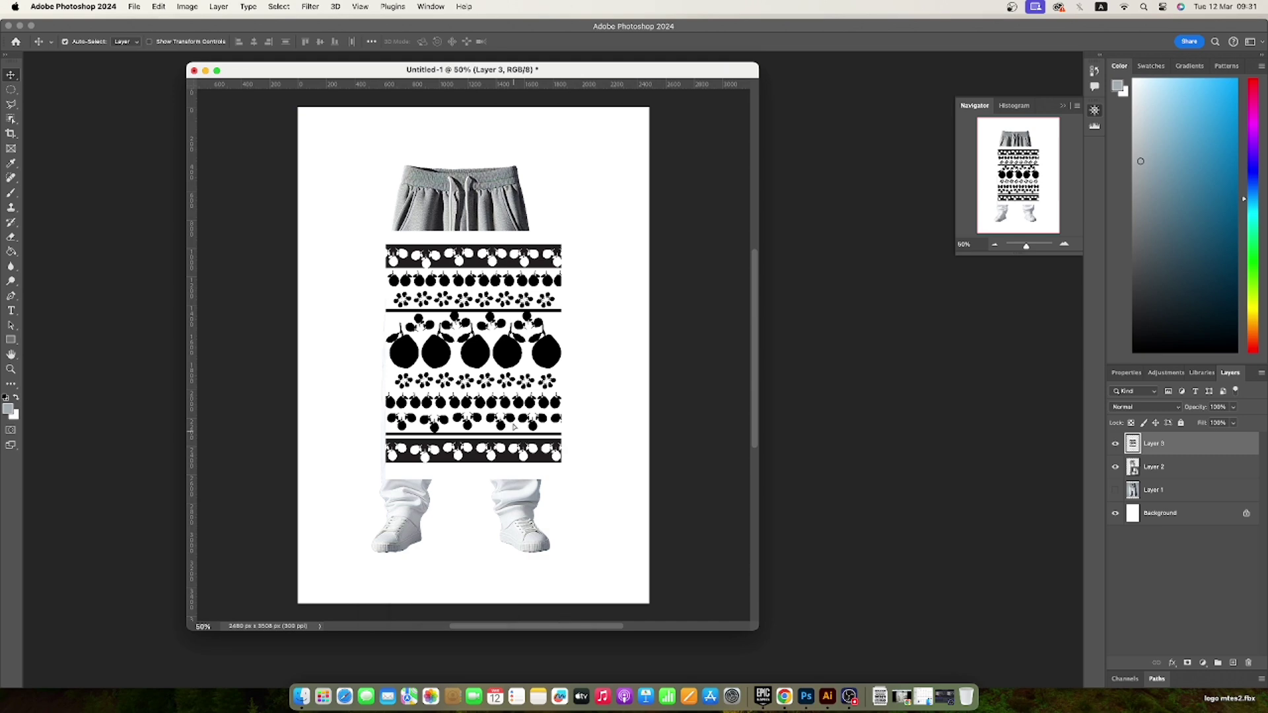
Step: Scale the pattern layer to about 1790 × 2633 px and centre it over the trousers
mouse_move(515, 438)
mouse_down()
mouse_move(479, 340)
mouse_move(505, 408)
mouse_up()
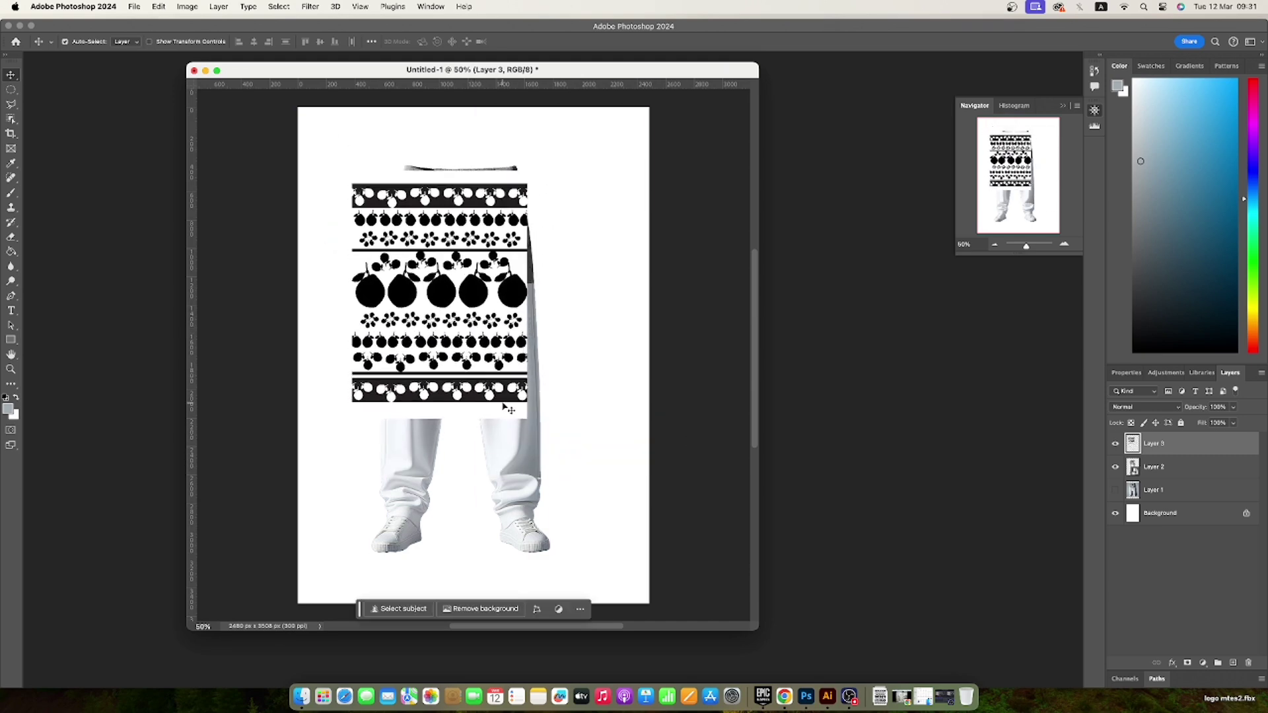
key(ctrl+t)
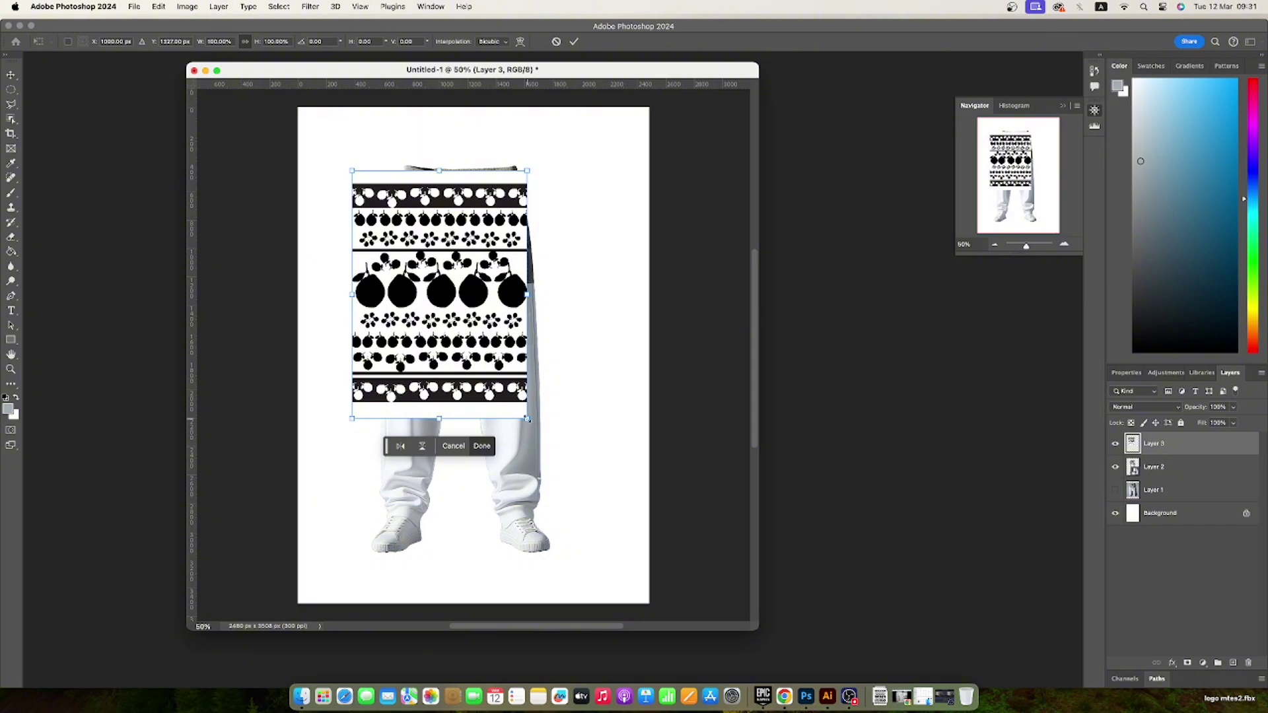
drag(527, 419, 613, 526)
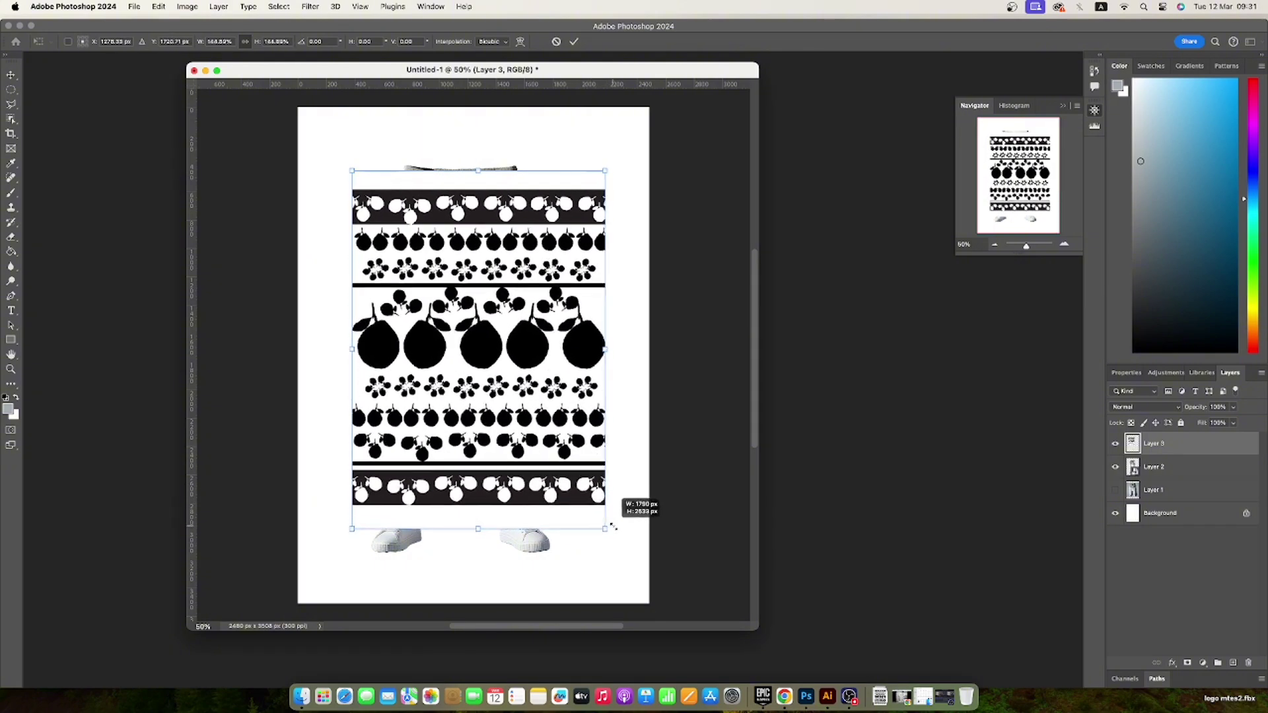
drag(531, 442, 515, 437)
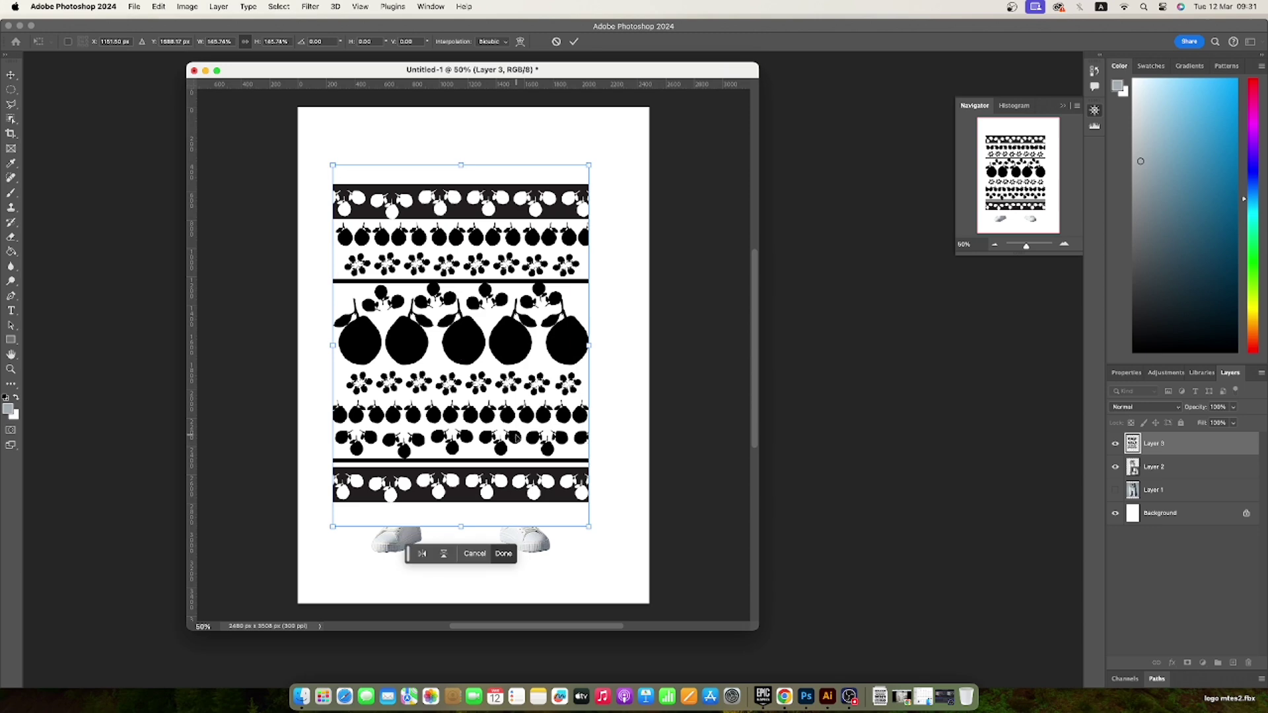
key(Return)
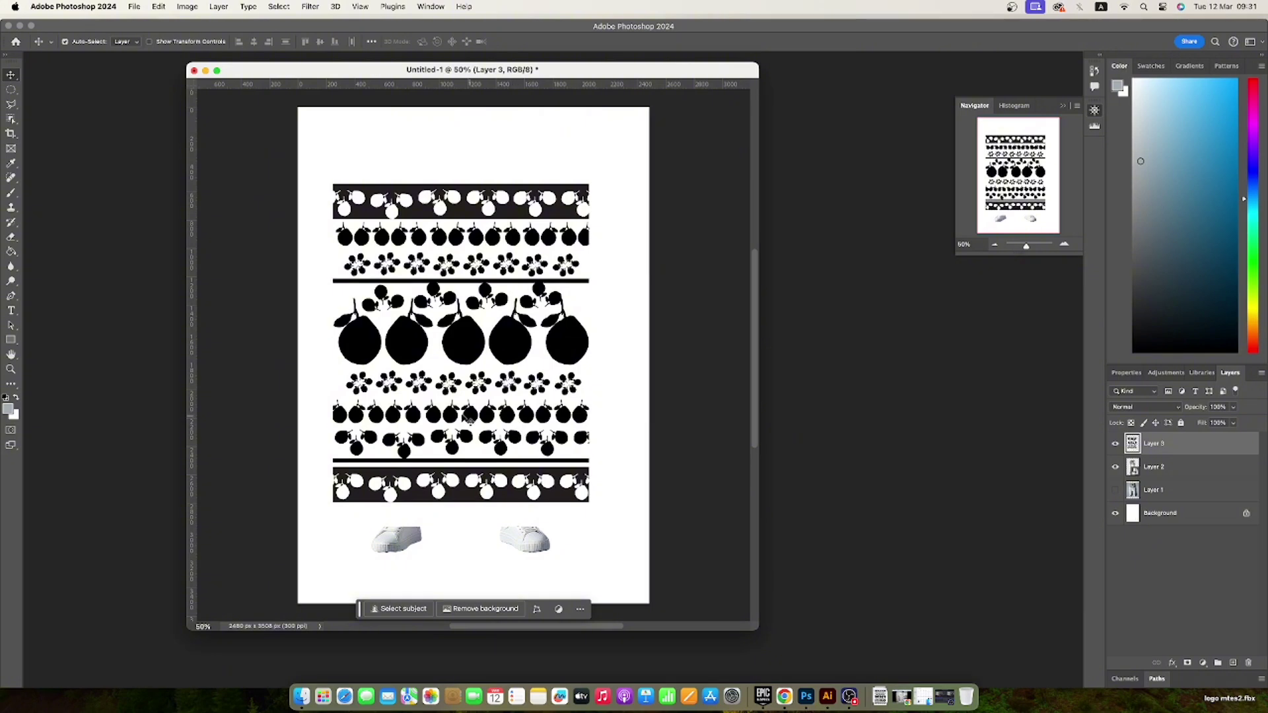
mouse_move(469, 423)
mouse_down()
mouse_move(490, 417)
mouse_move(470, 389)
mouse_up()
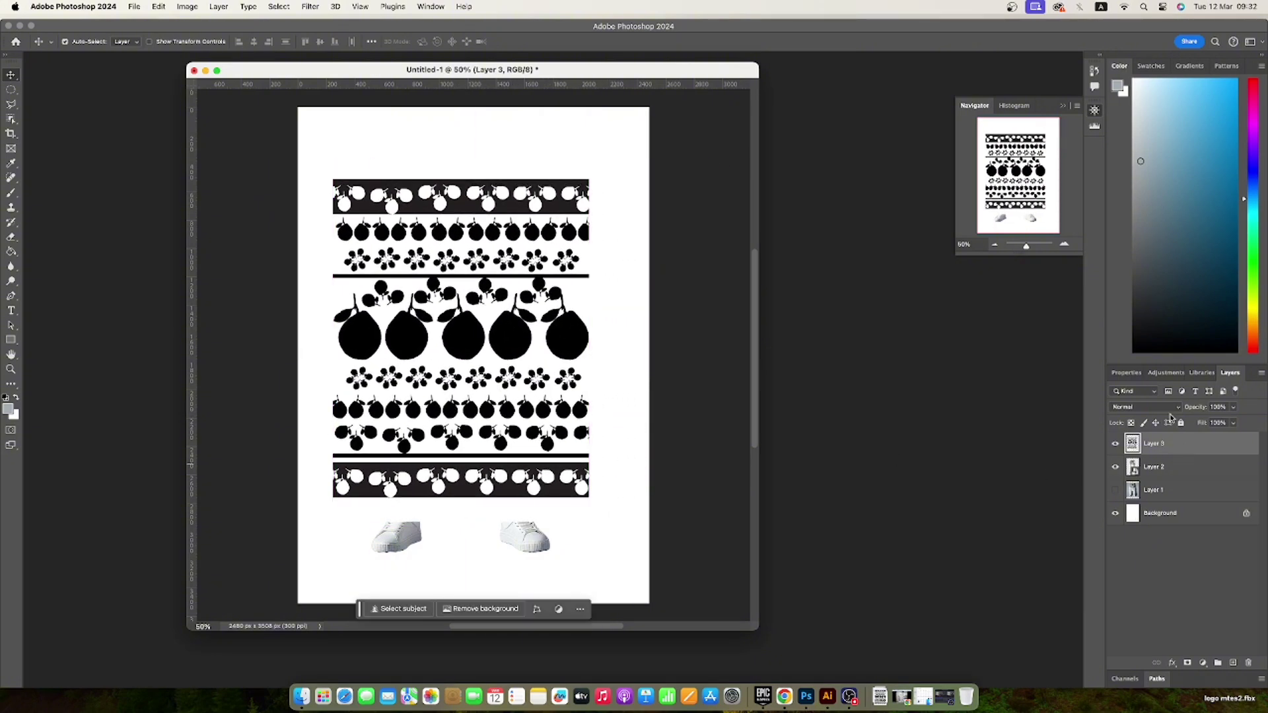
Step: Nudge Layer 3 down over the pants and restore its opacity to 100%
click(1235, 408)
drag(1234, 420, 1199, 423)
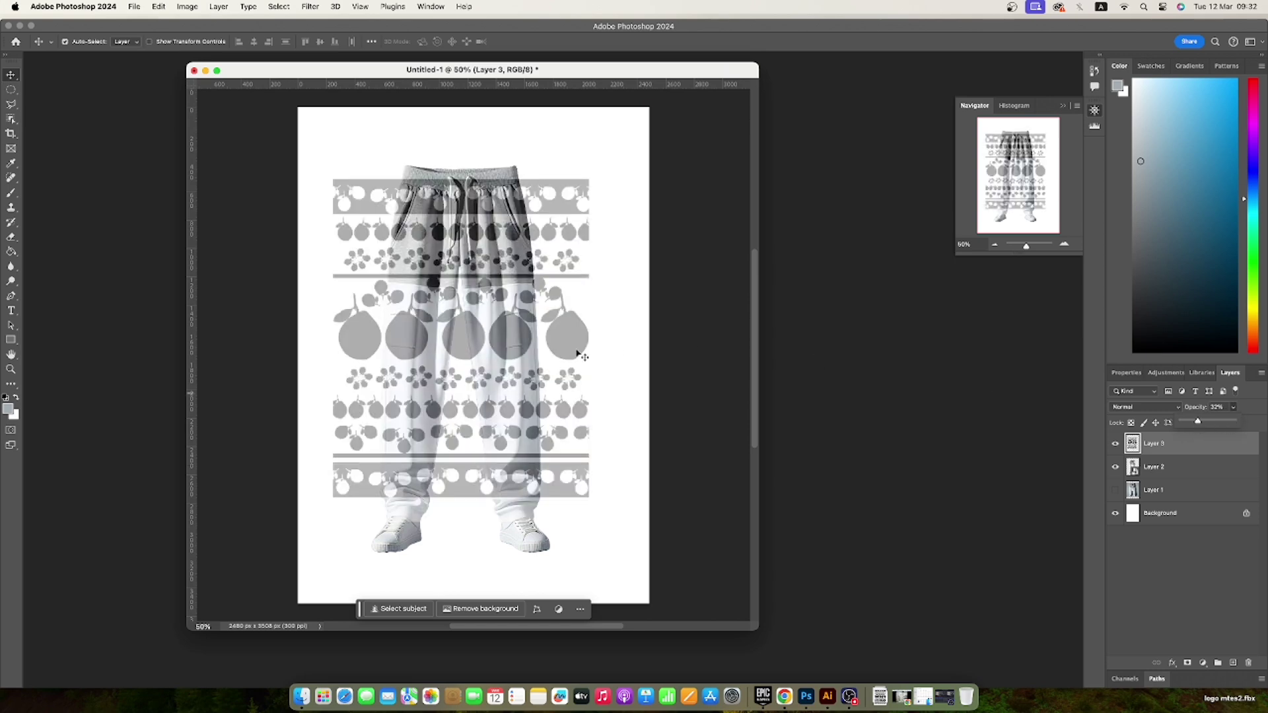
drag(526, 351, 526, 363)
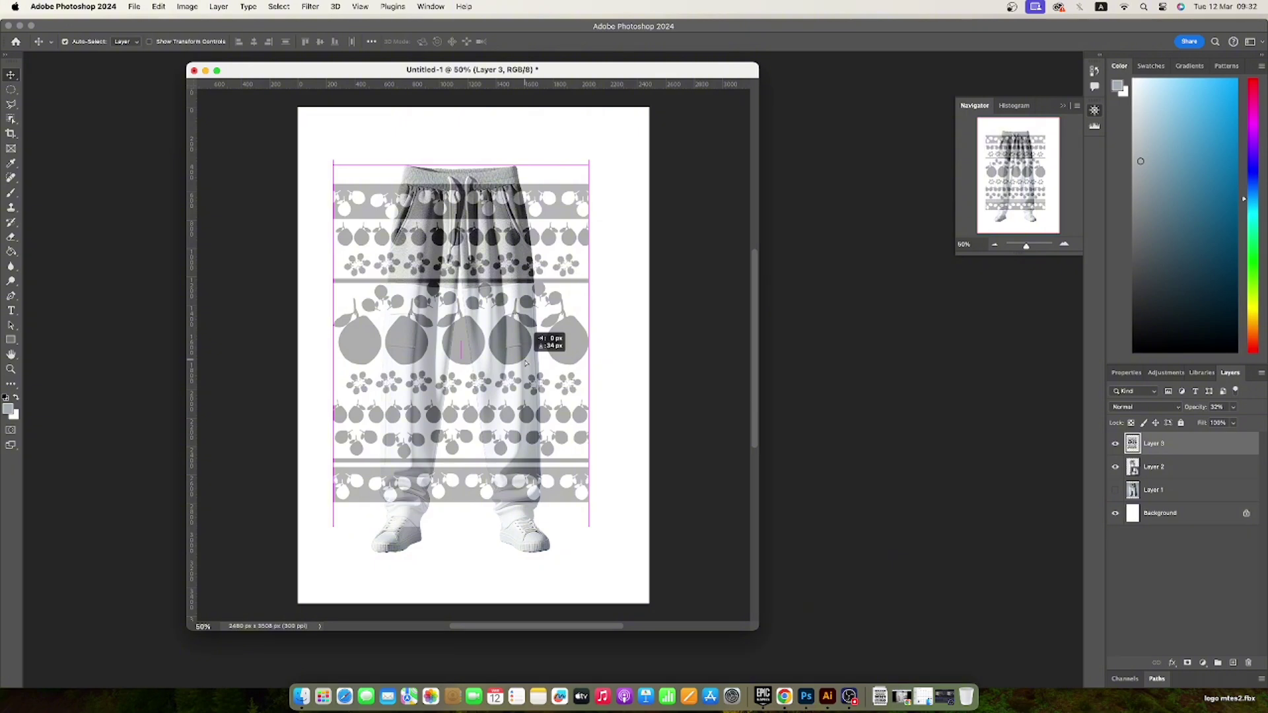
drag(525, 363, 526, 364)
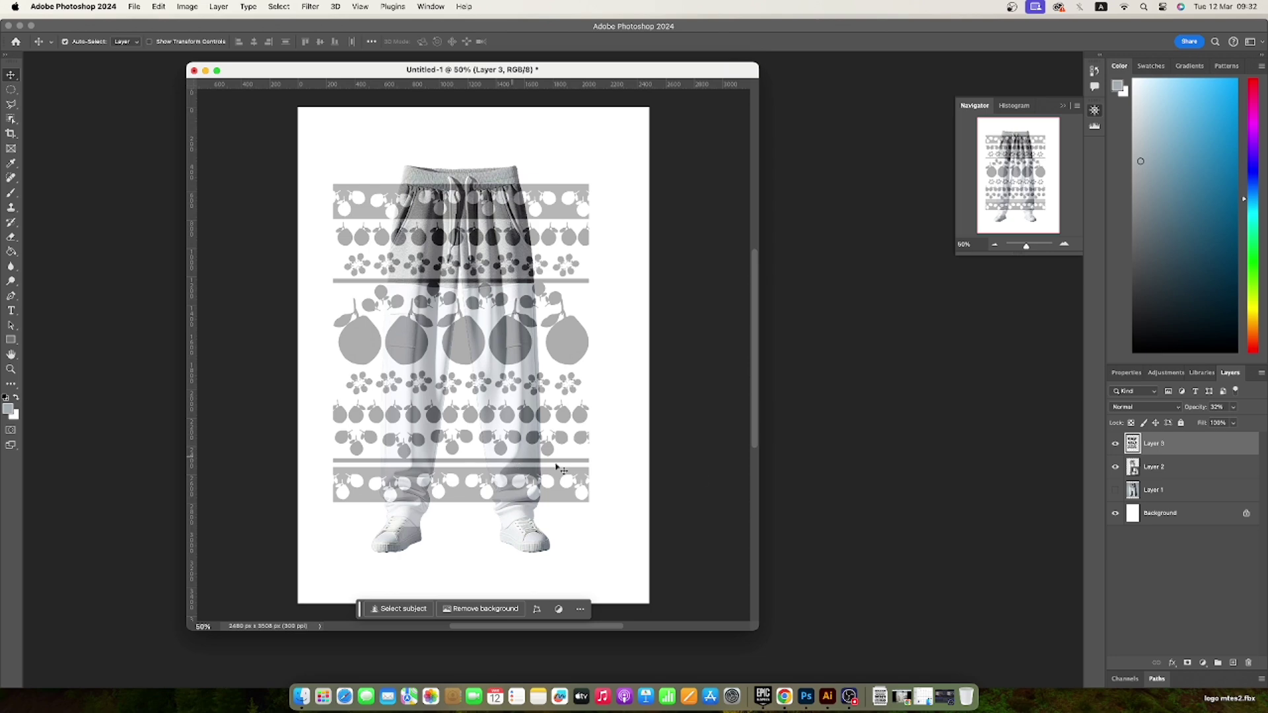
click(1234, 408)
drag(1224, 421, 1247, 423)
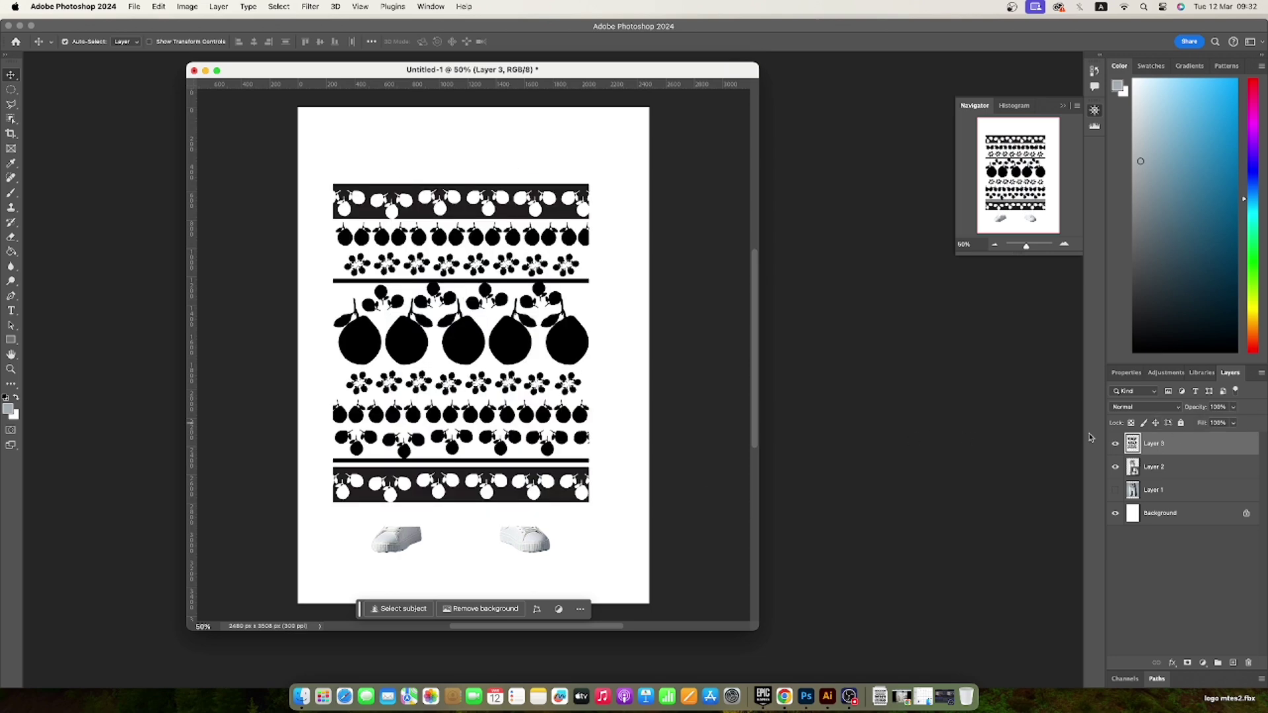
Step: Convert Layer 3, the pomelo pattern layer, into a smart object
right_click(1196, 446)
click(1211, 446)
right_click(1173, 454)
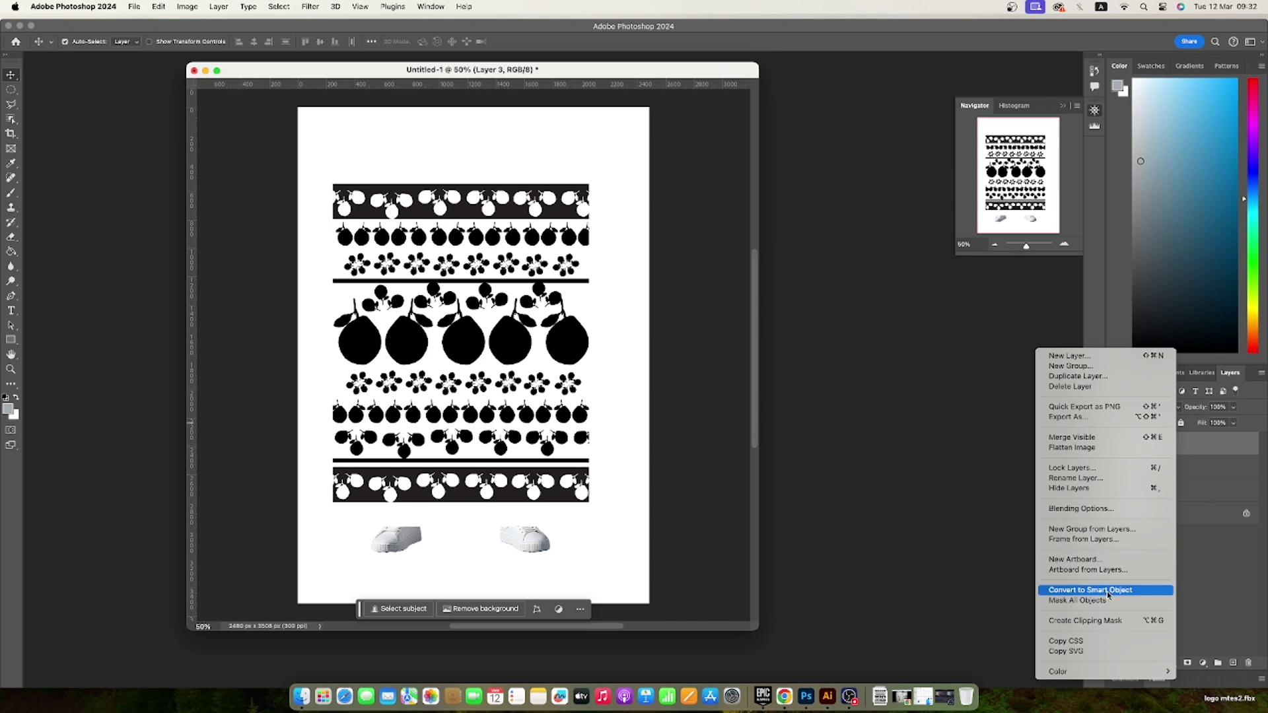
click(1109, 596)
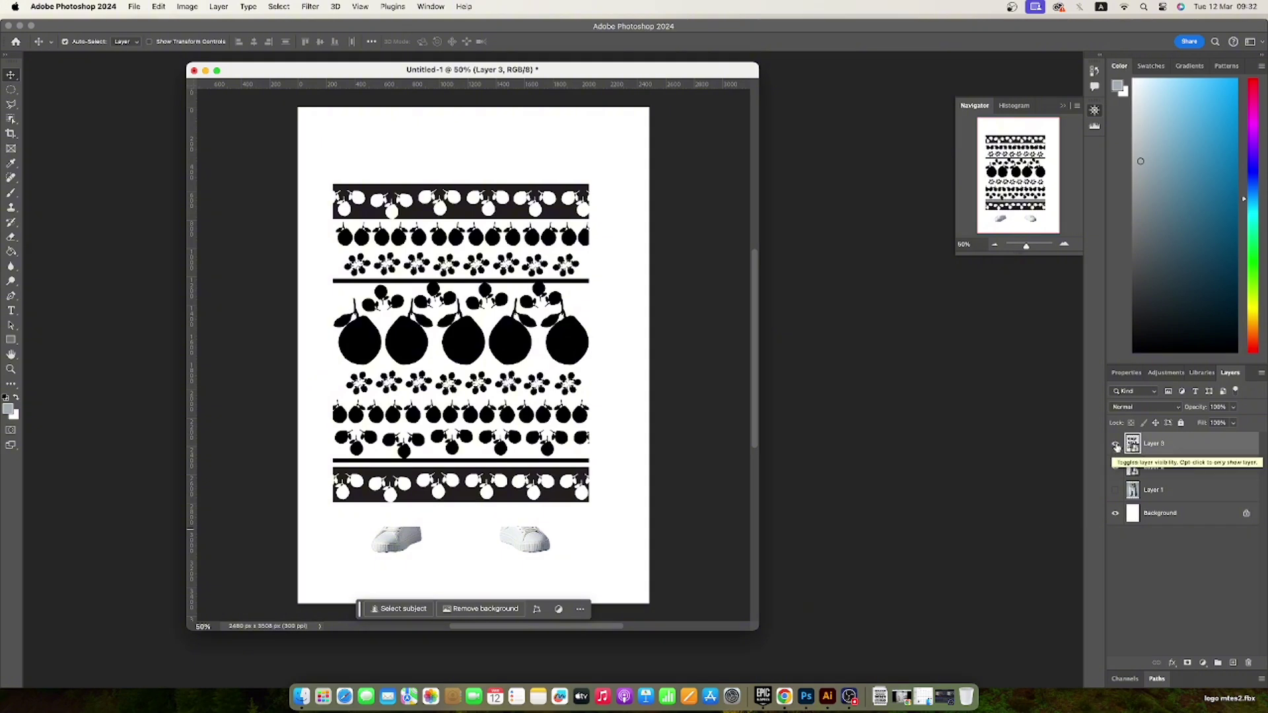
Step: Hide the pattern layer and select the plain pants on Layer 2
click(1117, 447)
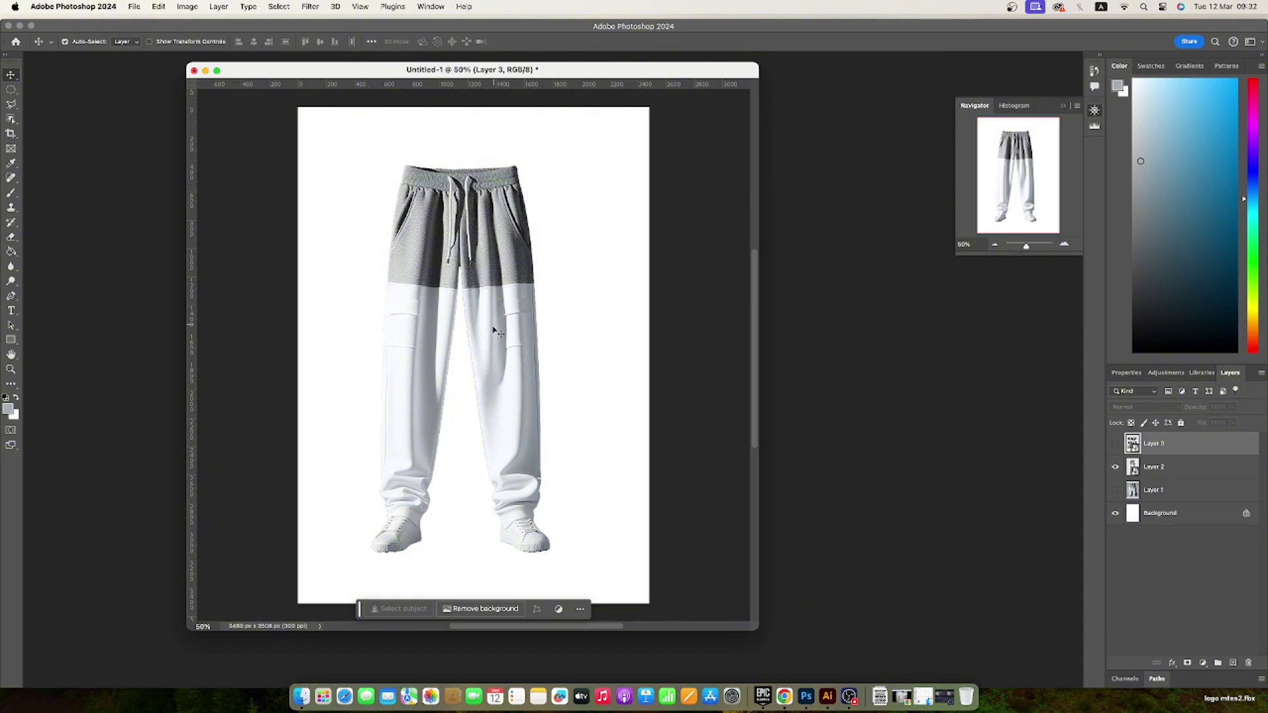
click(1116, 445)
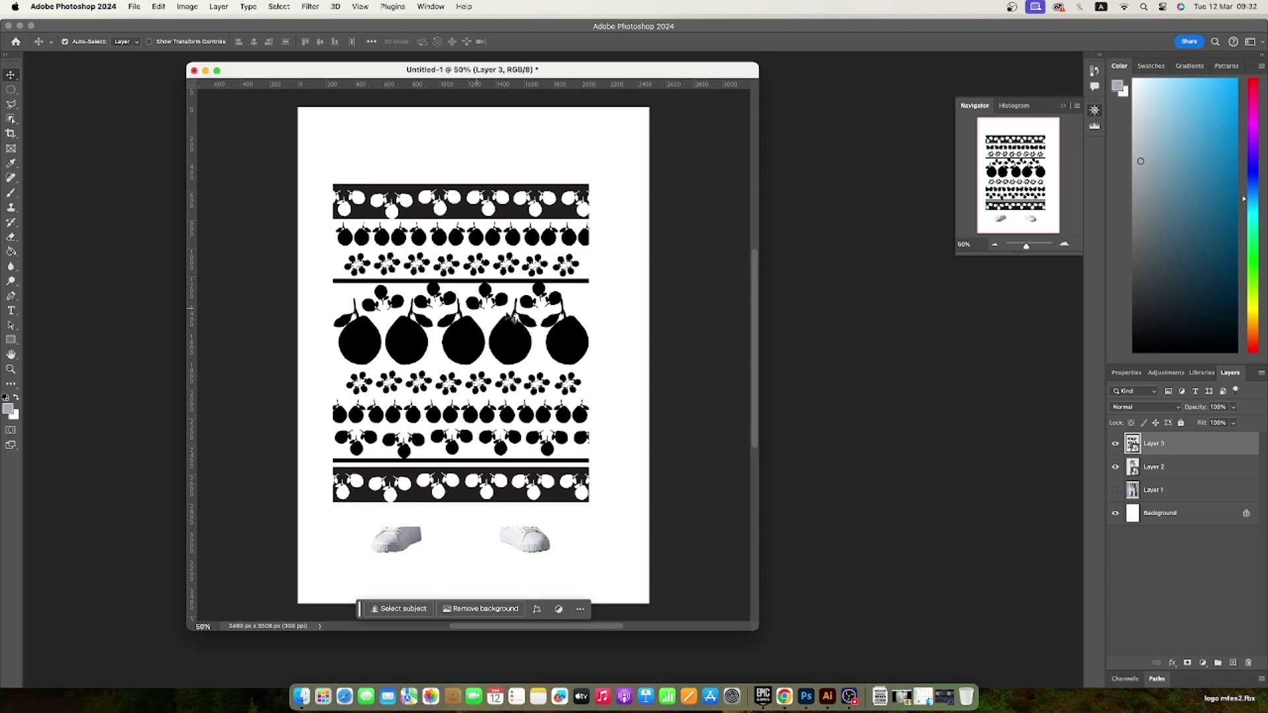
click(1115, 445)
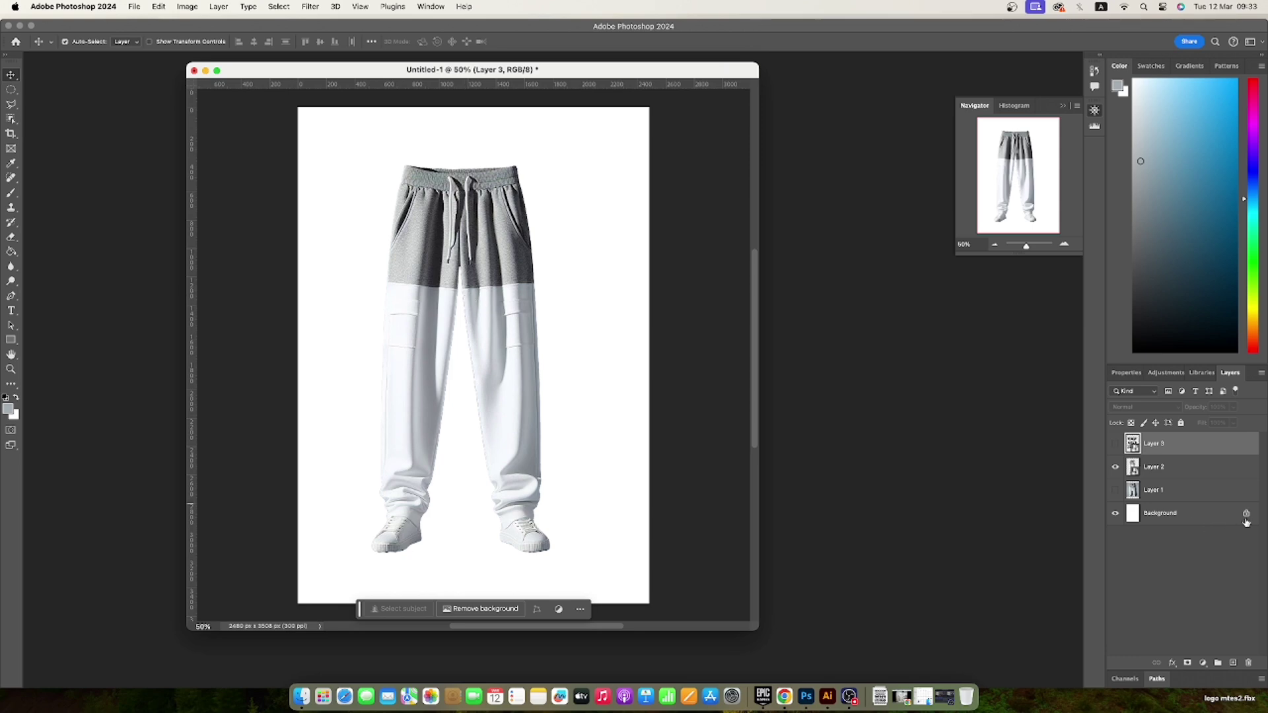
click(1207, 467)
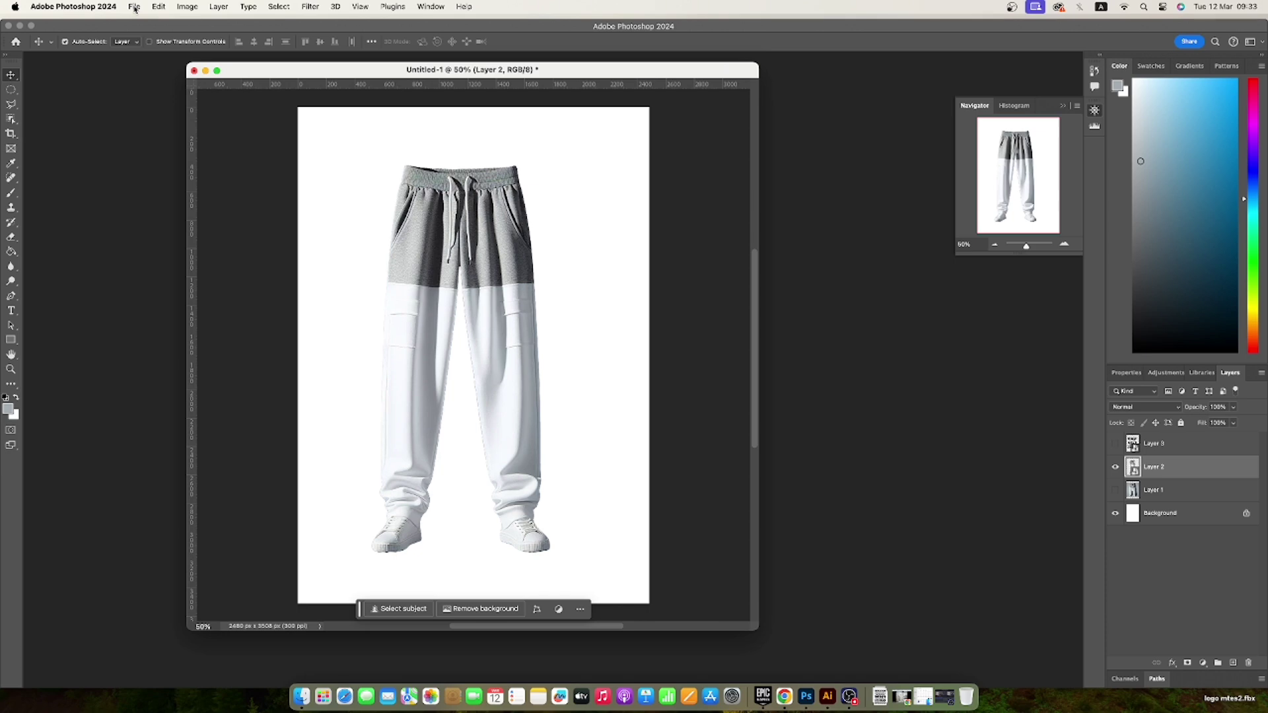
click(134, 8)
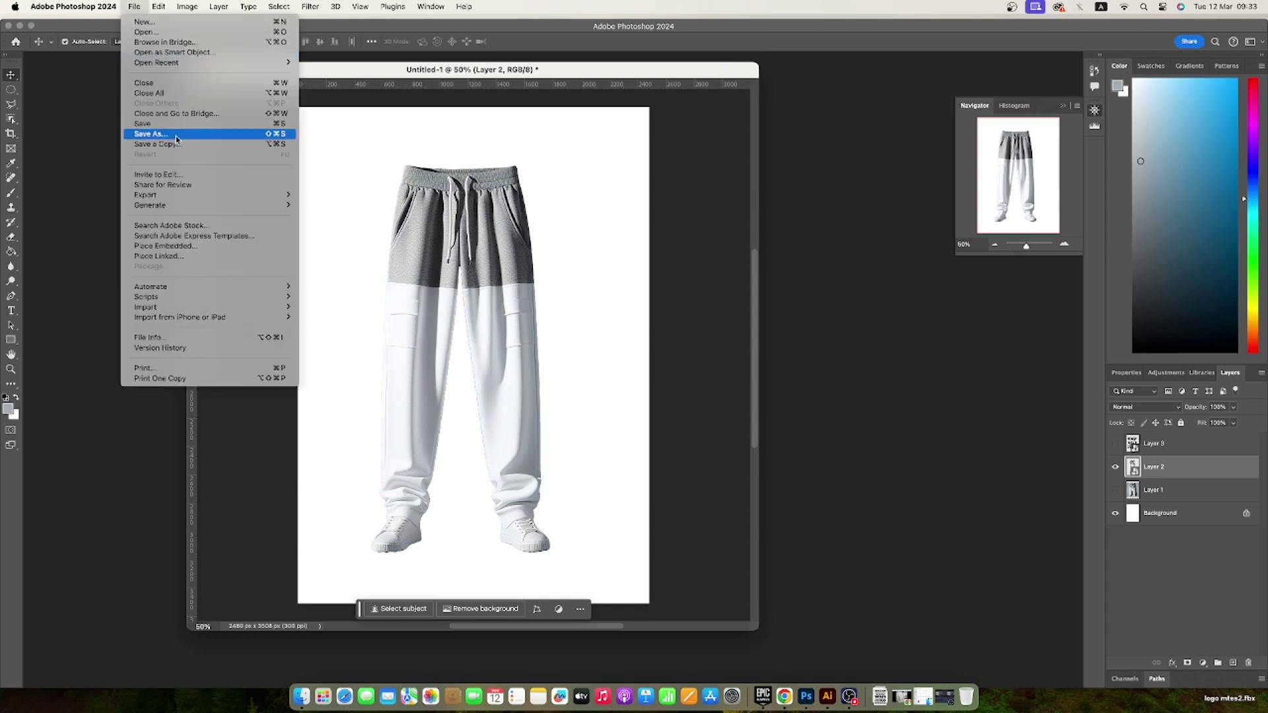
Step: Save the document as 11.psd in Downloads, accepting the Photoshop format options
click(150, 134)
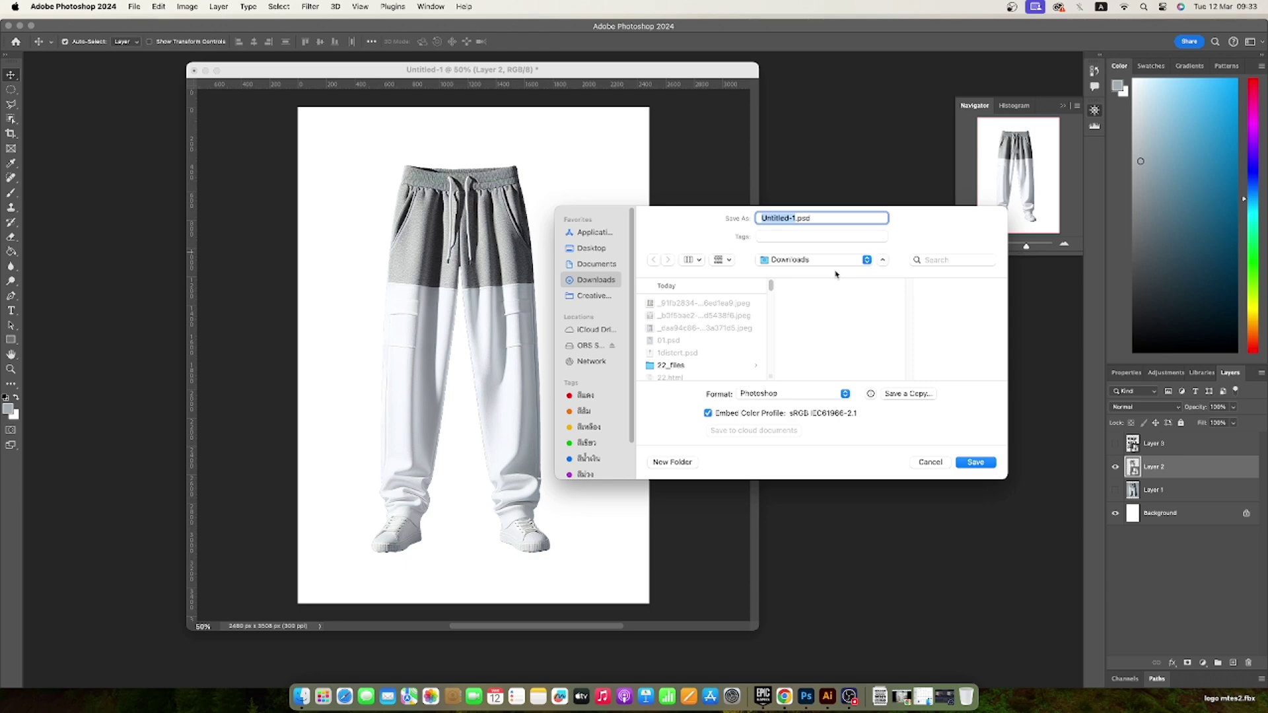
text(1)
click(979, 463)
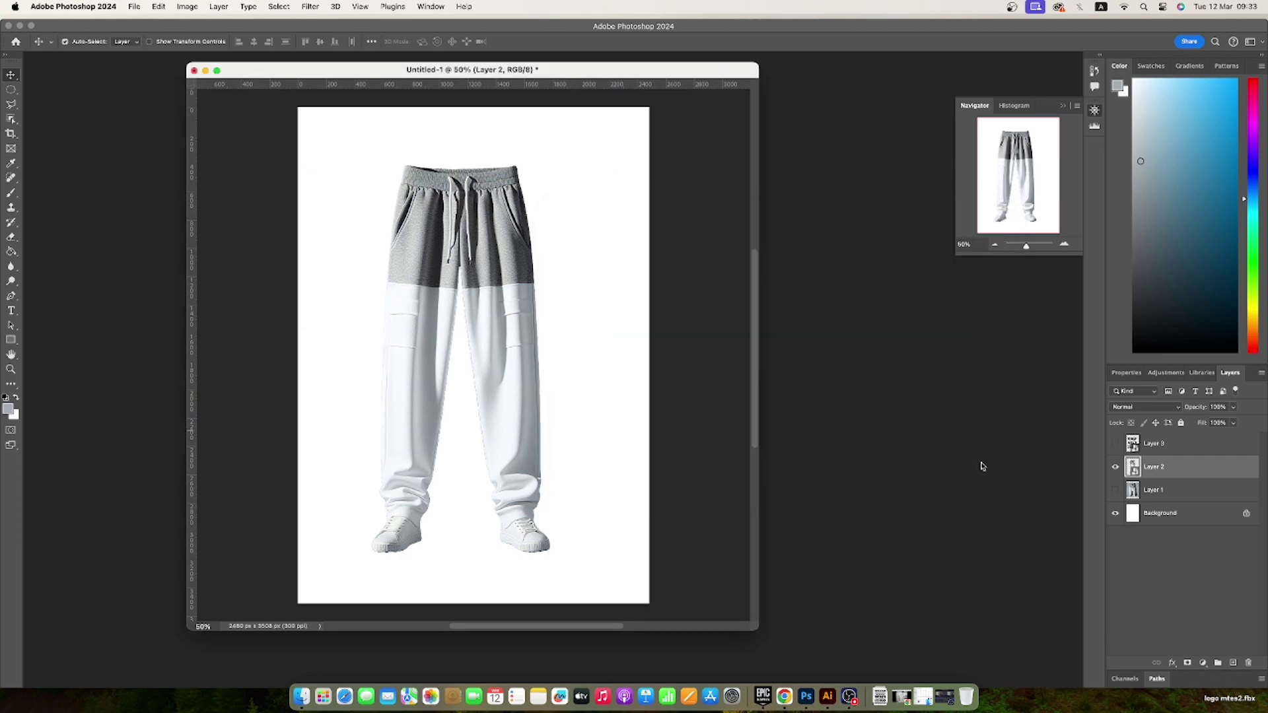
click(591, 211)
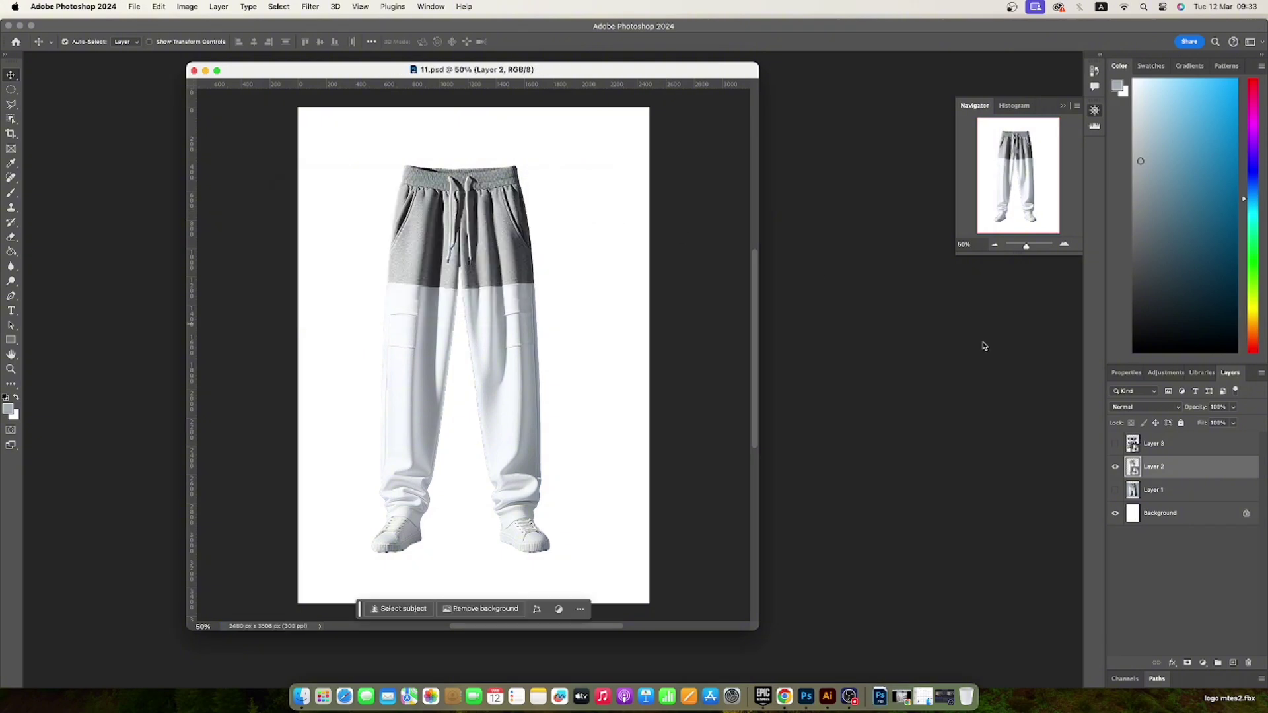
Step: Show Layer 3 and clip it to the pants on Layer 2
click(1115, 445)
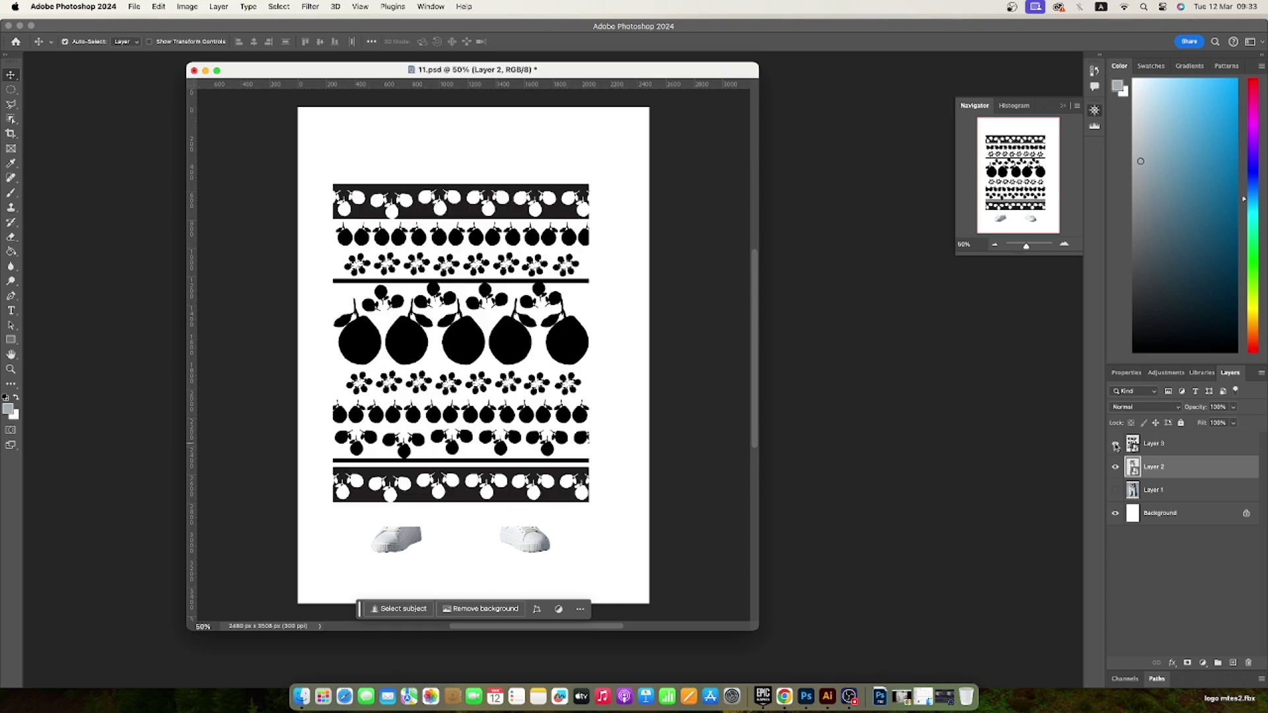
click(1201, 448)
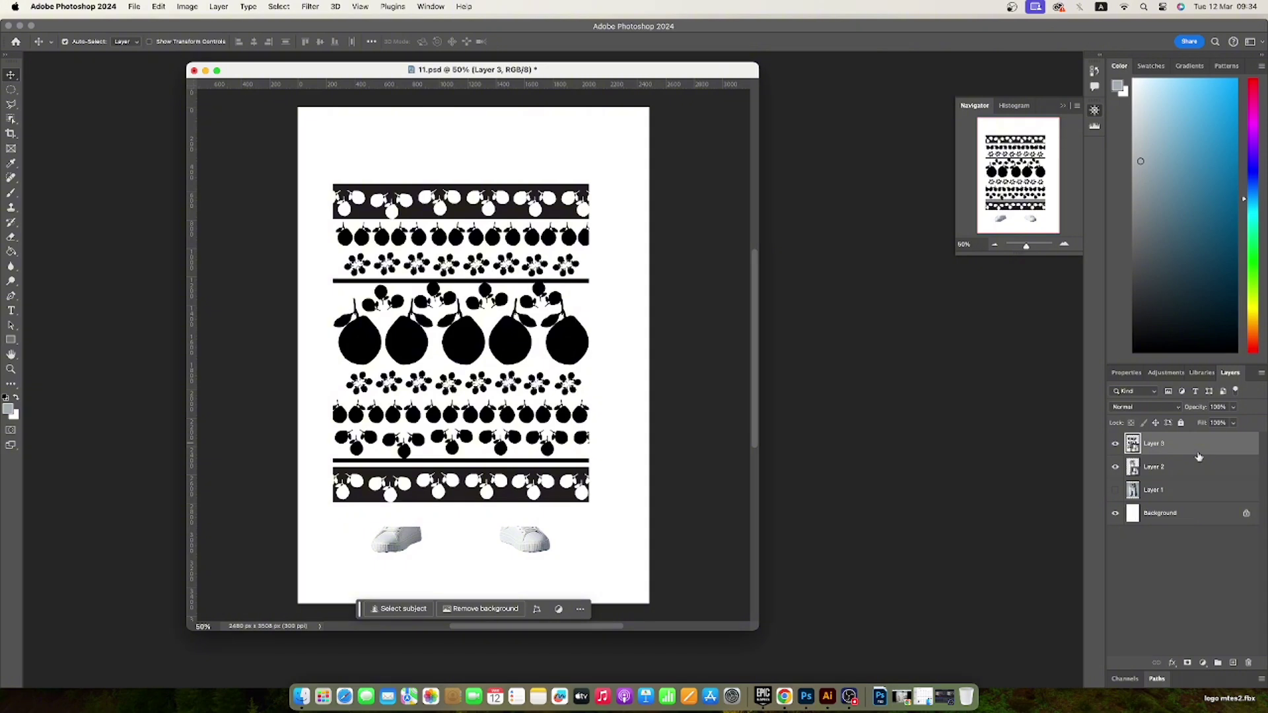
drag(1199, 457, 1199, 451)
alt+click(1198, 455)
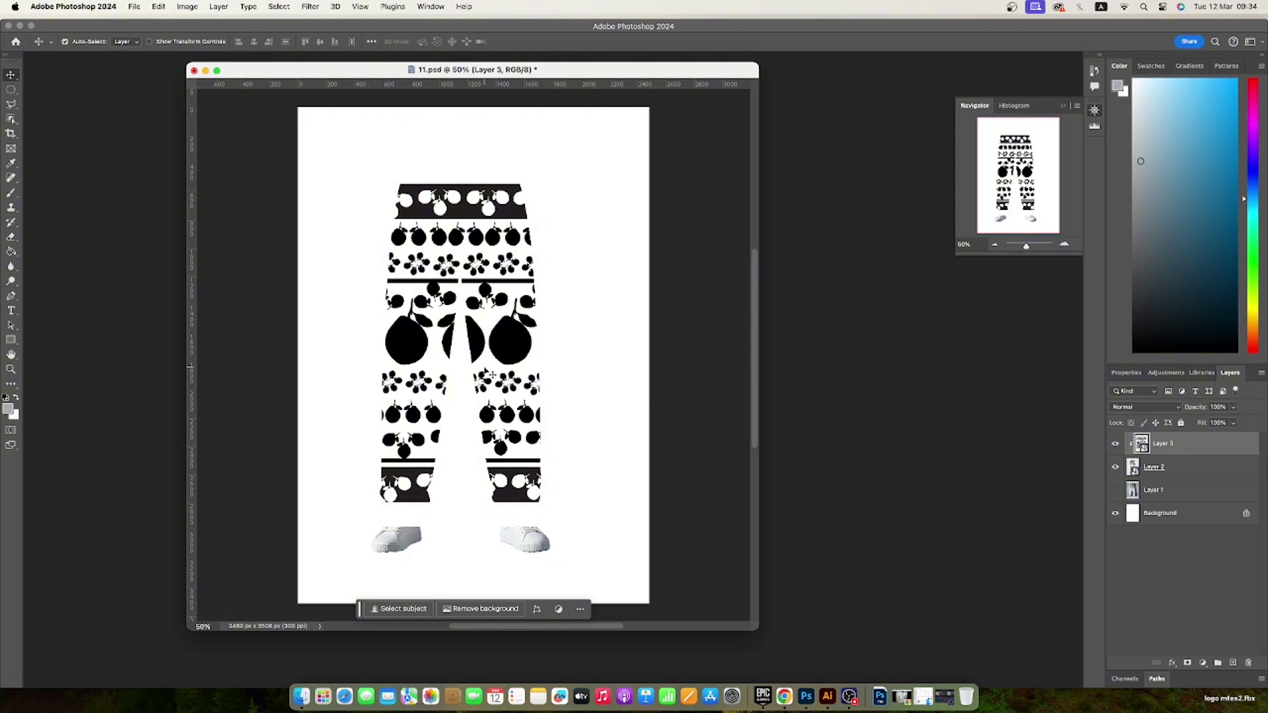
Step: Toggle the clipped pattern's visibility to compare the pants with and without it
click(1116, 446)
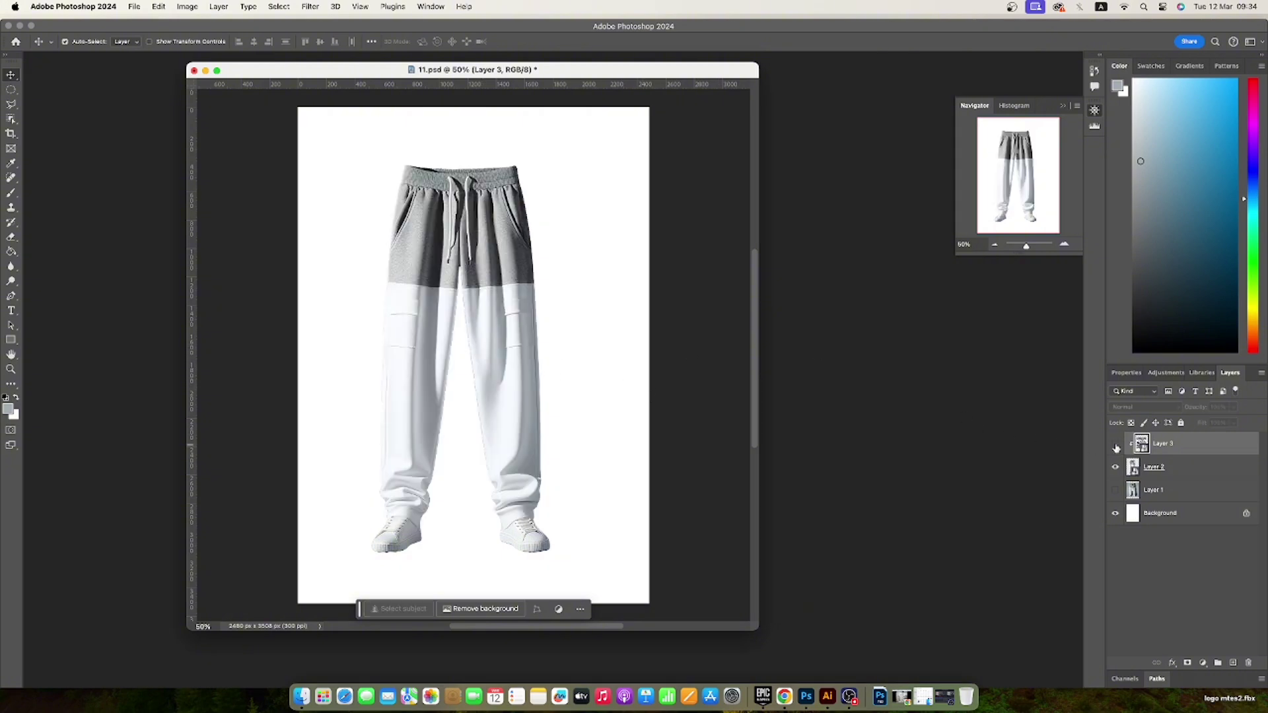
click(1116, 446)
click(1116, 447)
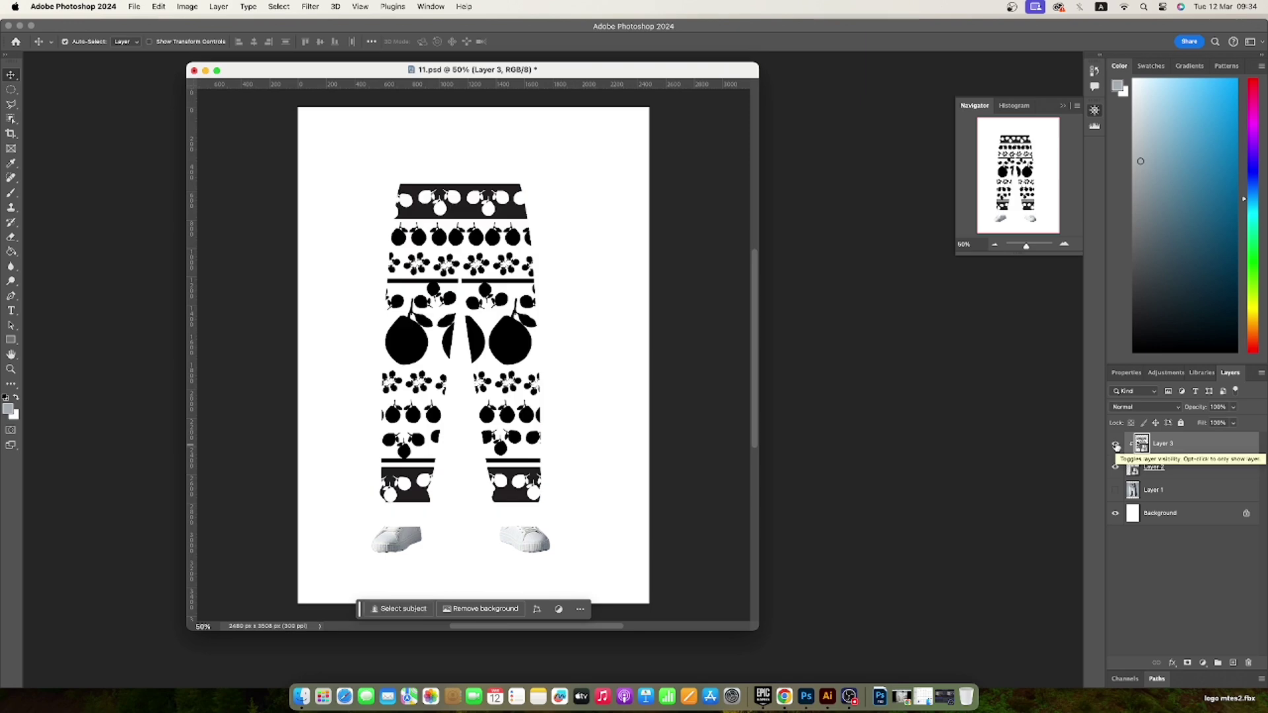
click(1116, 446)
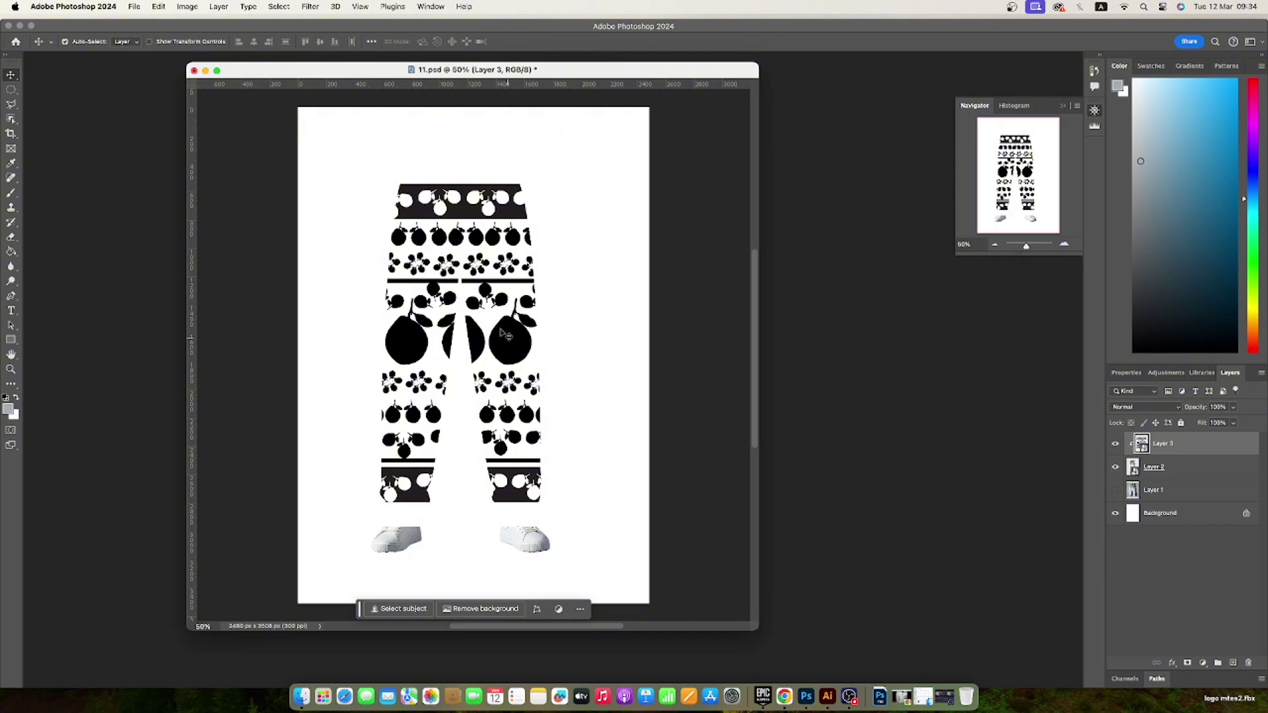
Step: Apply Distort > Displace at scale 20 to the pattern, using 11.psd as the map
click(310, 8)
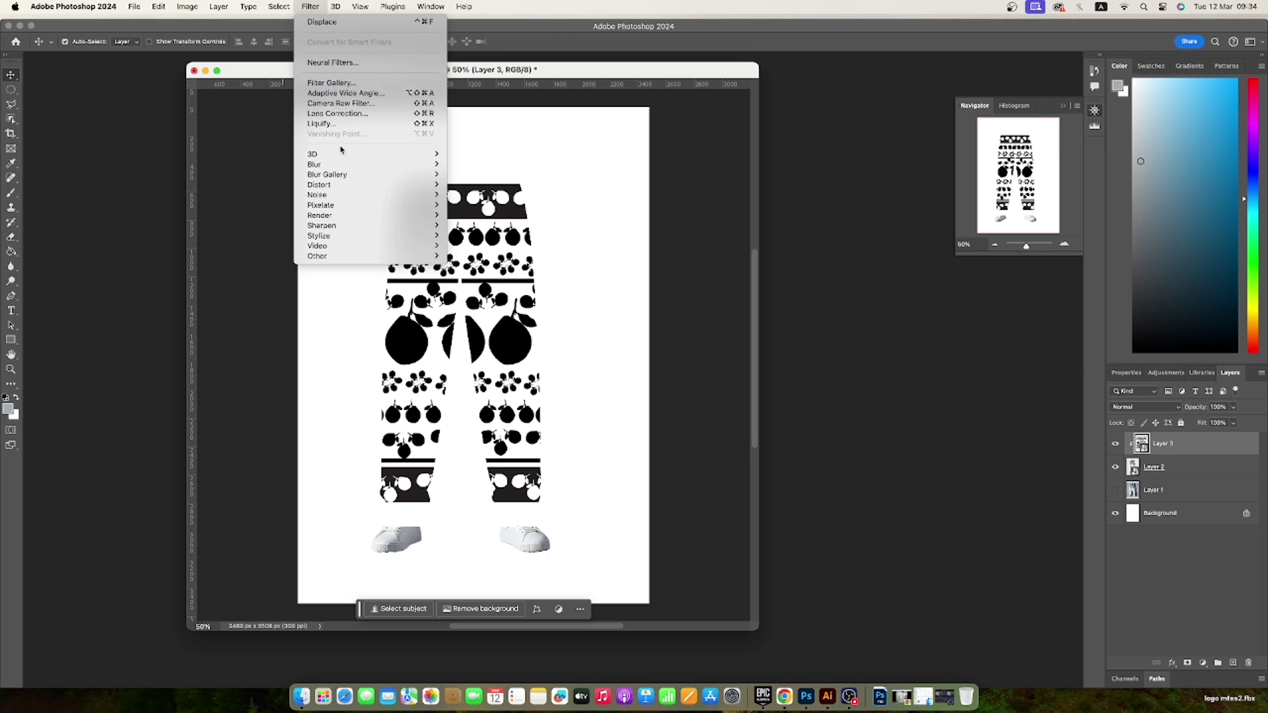
mouse_move(319, 185)
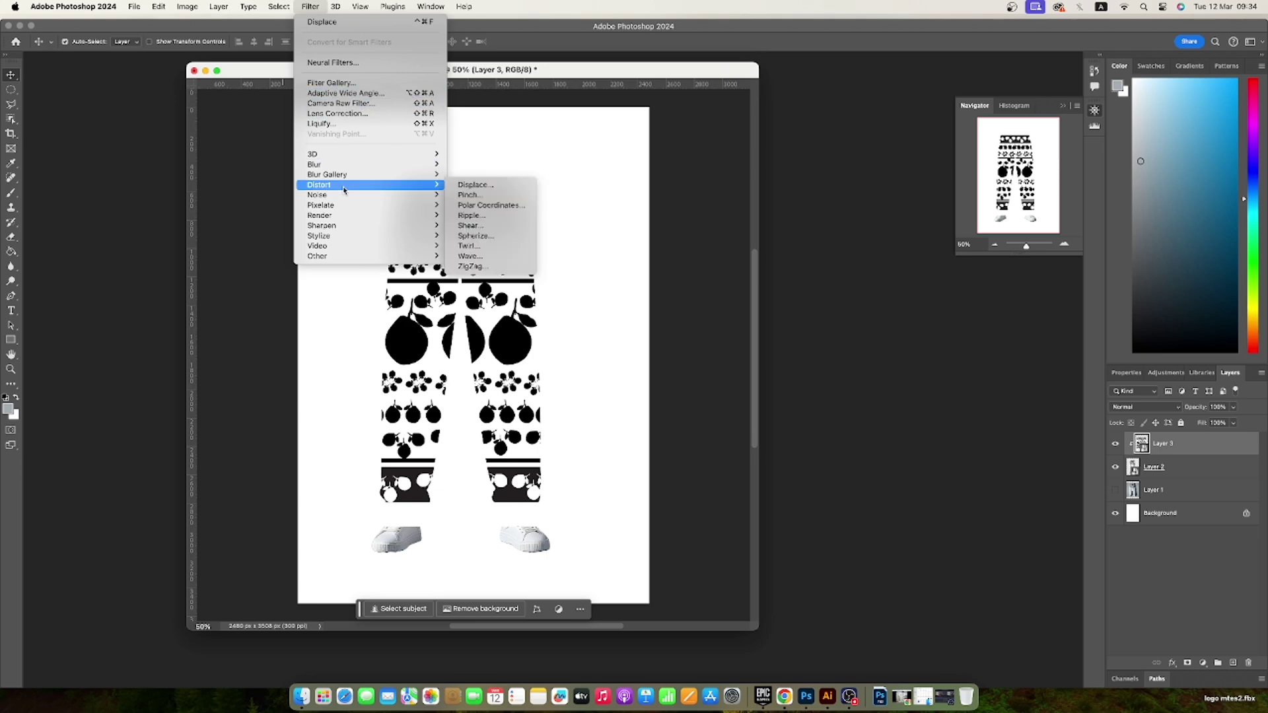
click(493, 186)
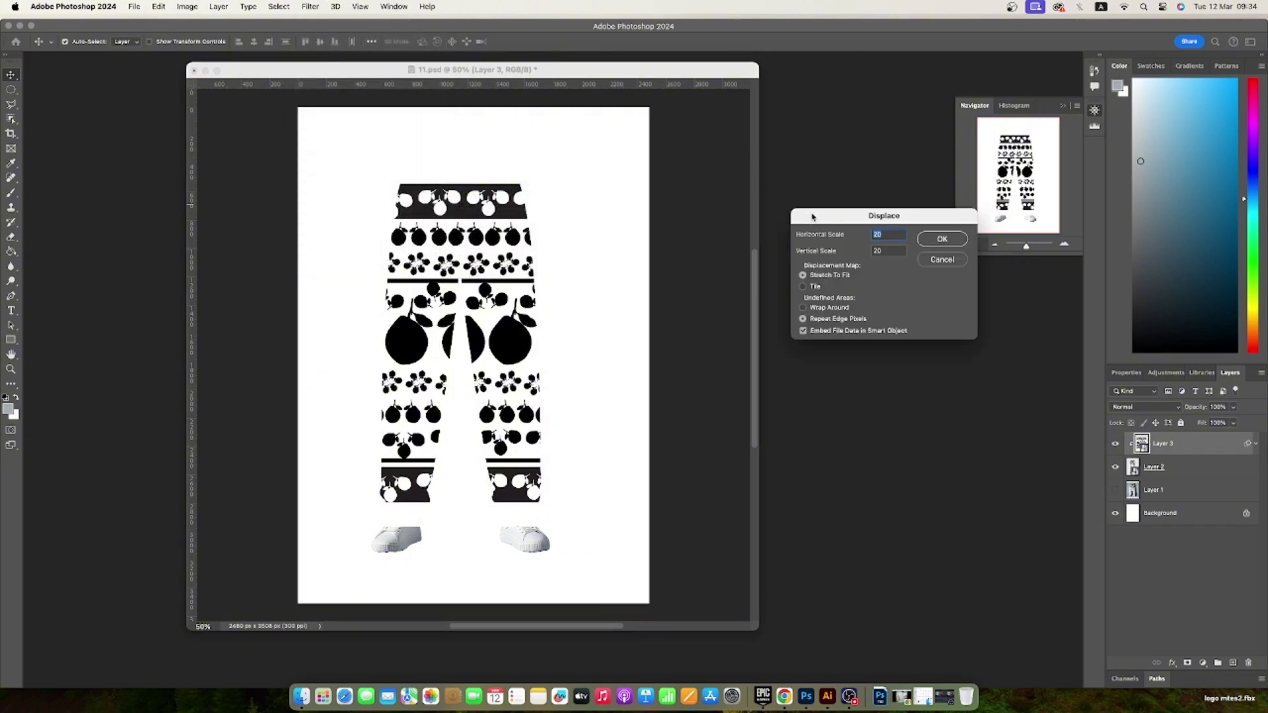
drag(829, 220, 780, 194)
click(837, 224)
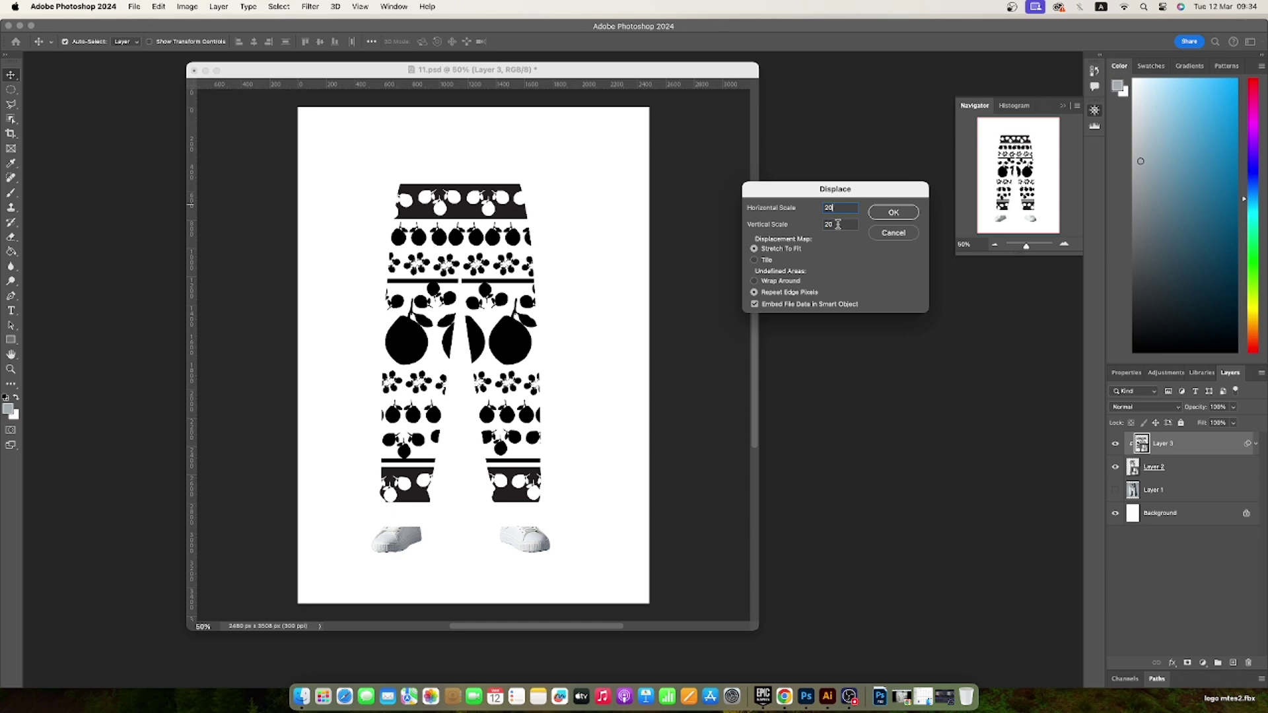
click(844, 211)
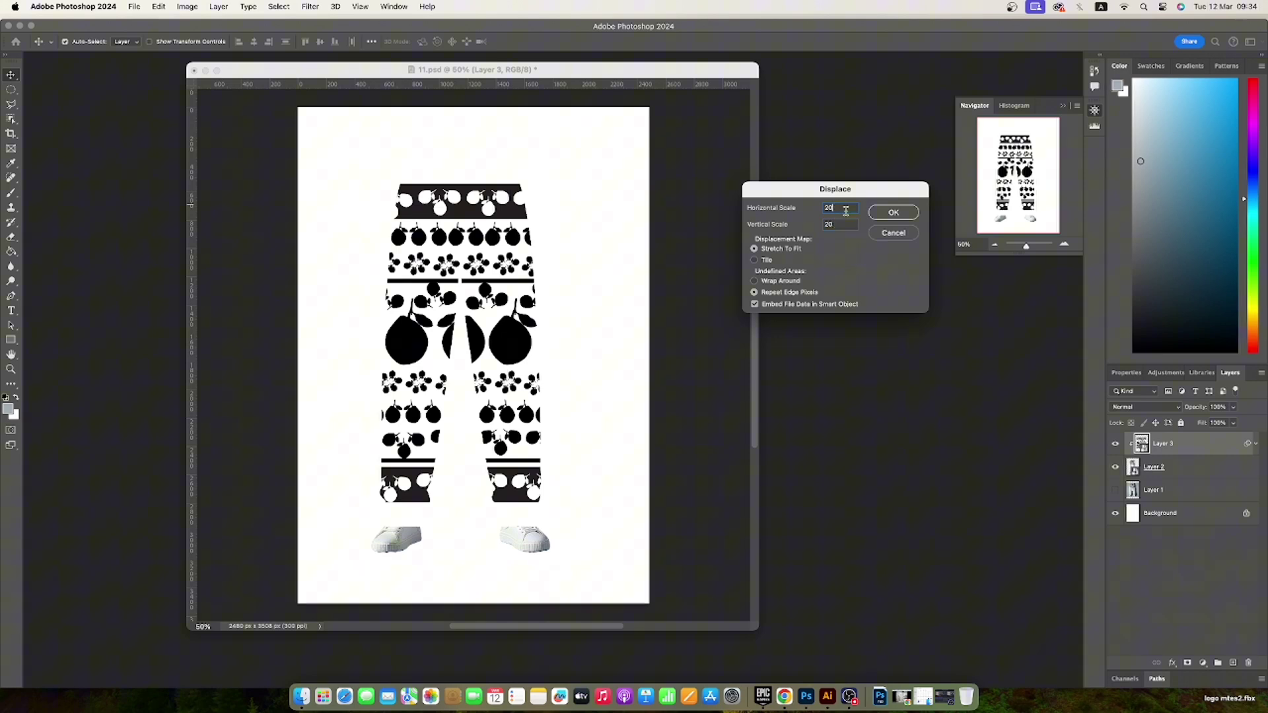
click(893, 213)
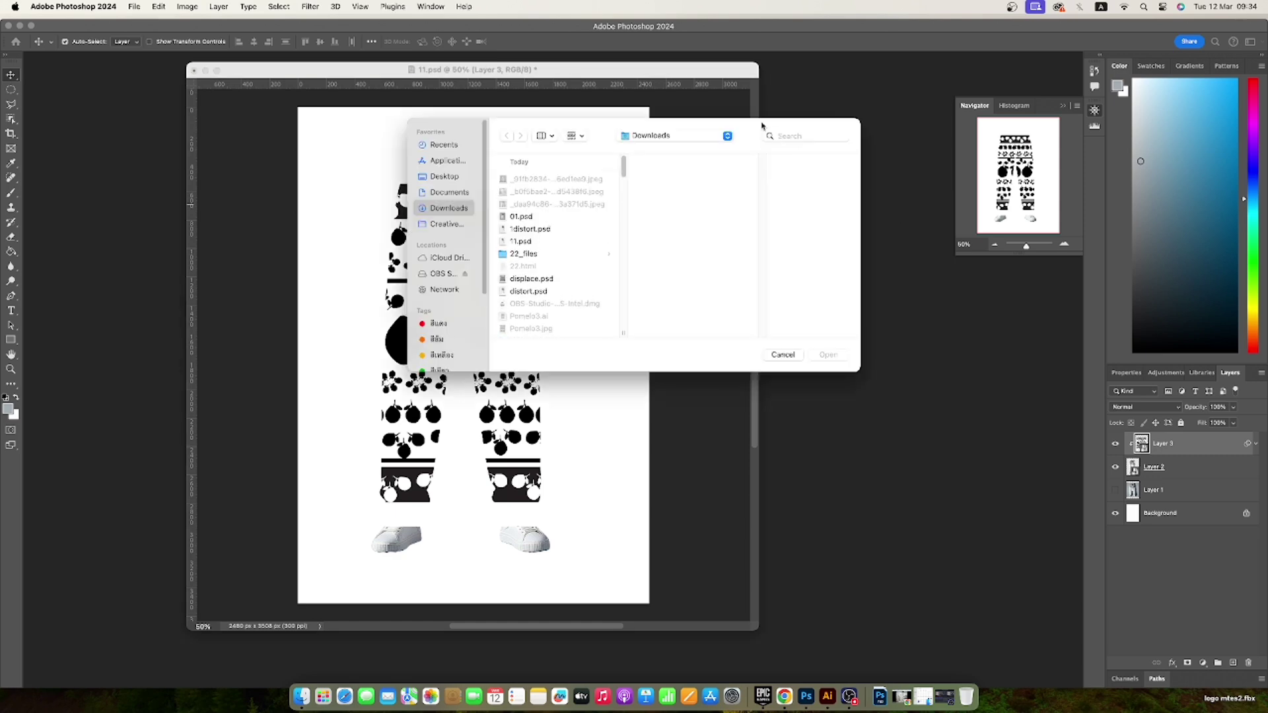
drag(877, 137, 925, 135)
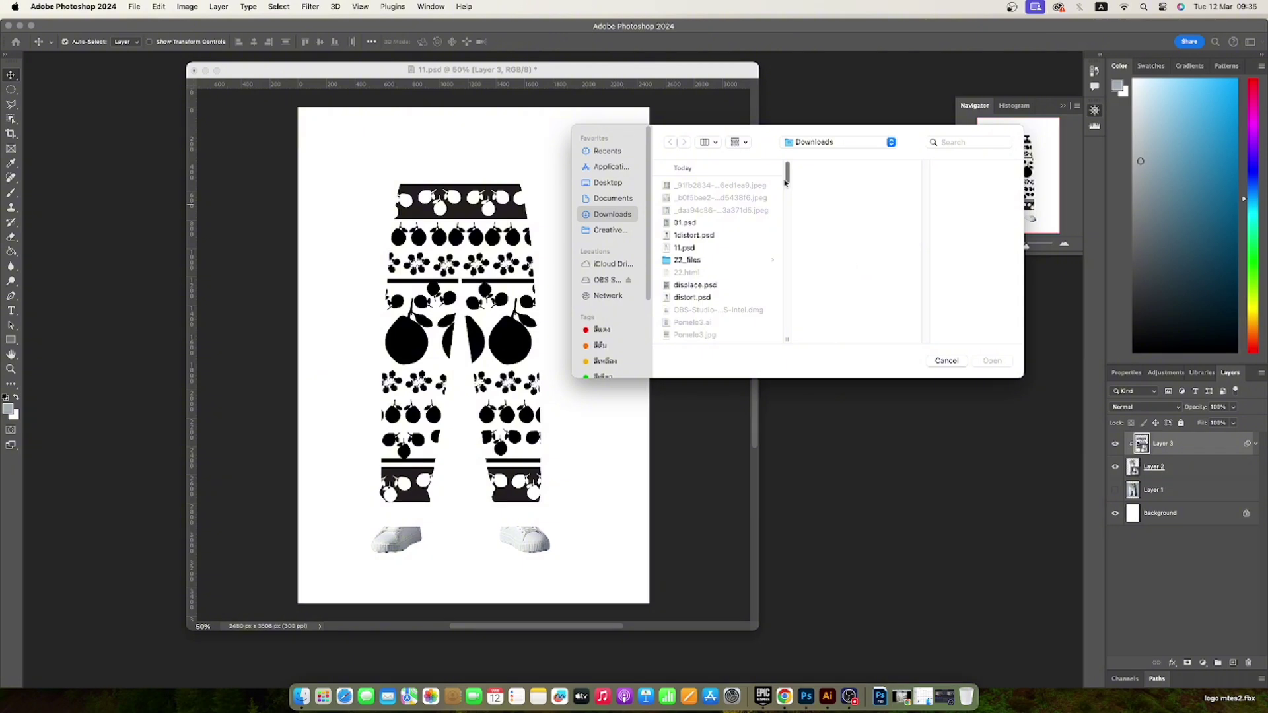
click(686, 249)
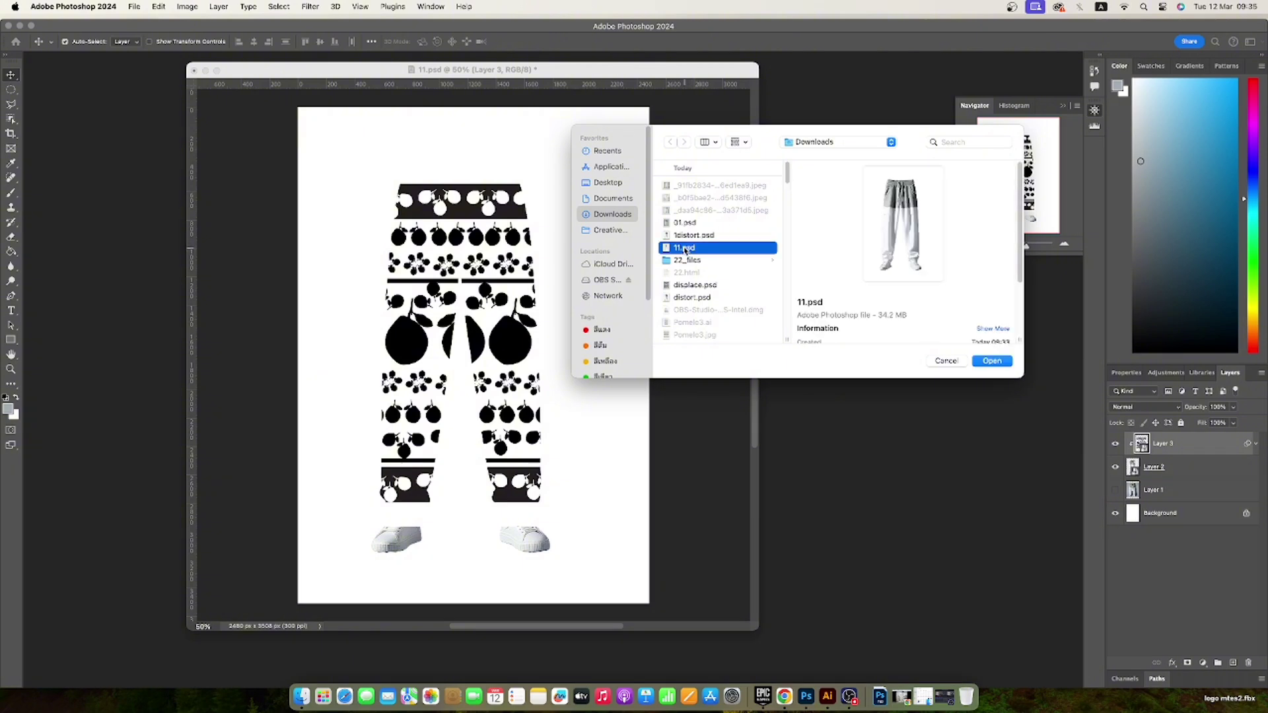
click(992, 362)
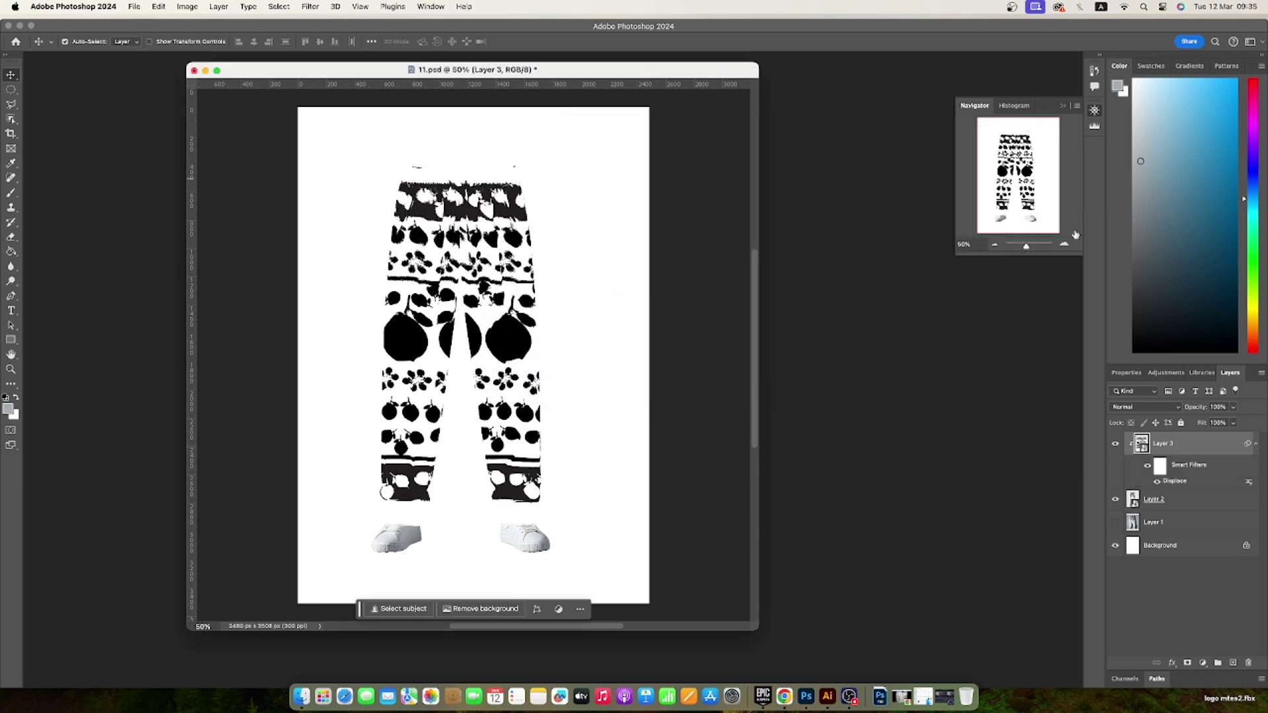
Step: Set the pomelo pattern layer's blending mode to Multiply and zoom in on the pants
drag(1026, 246, 1027, 249)
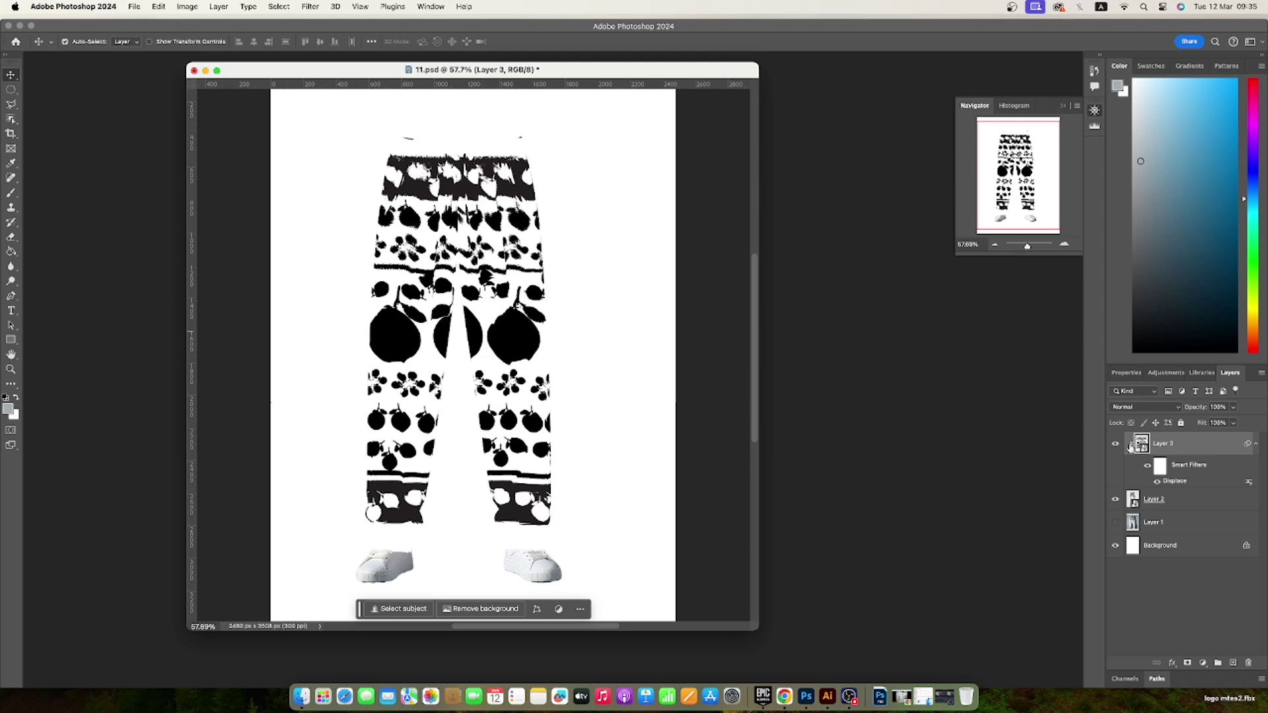
click(1179, 408)
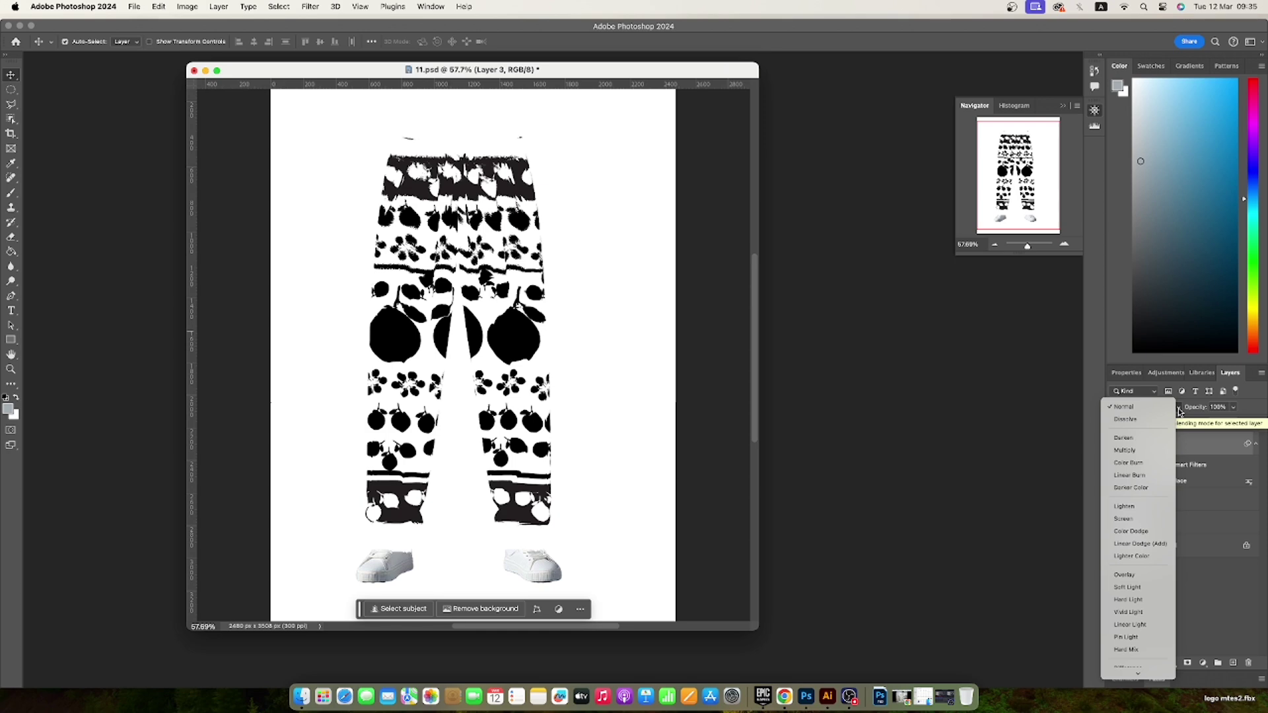
click(1132, 452)
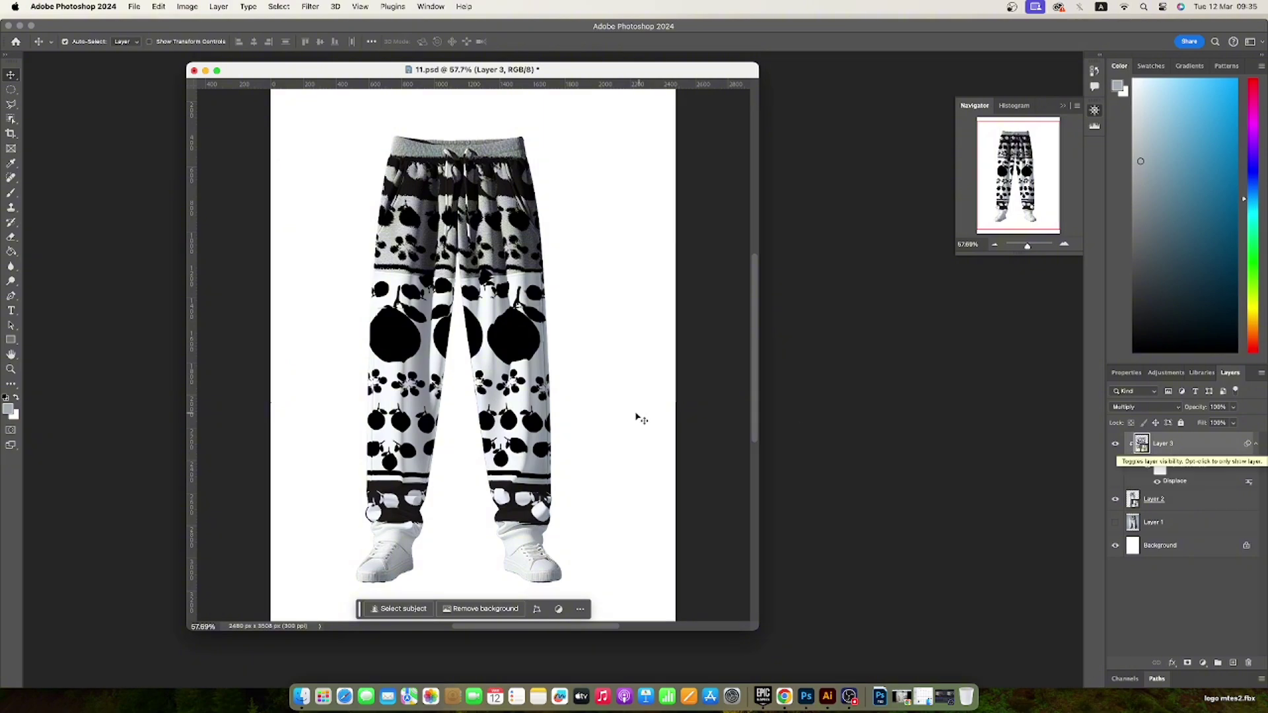
drag(1028, 246, 1027, 249)
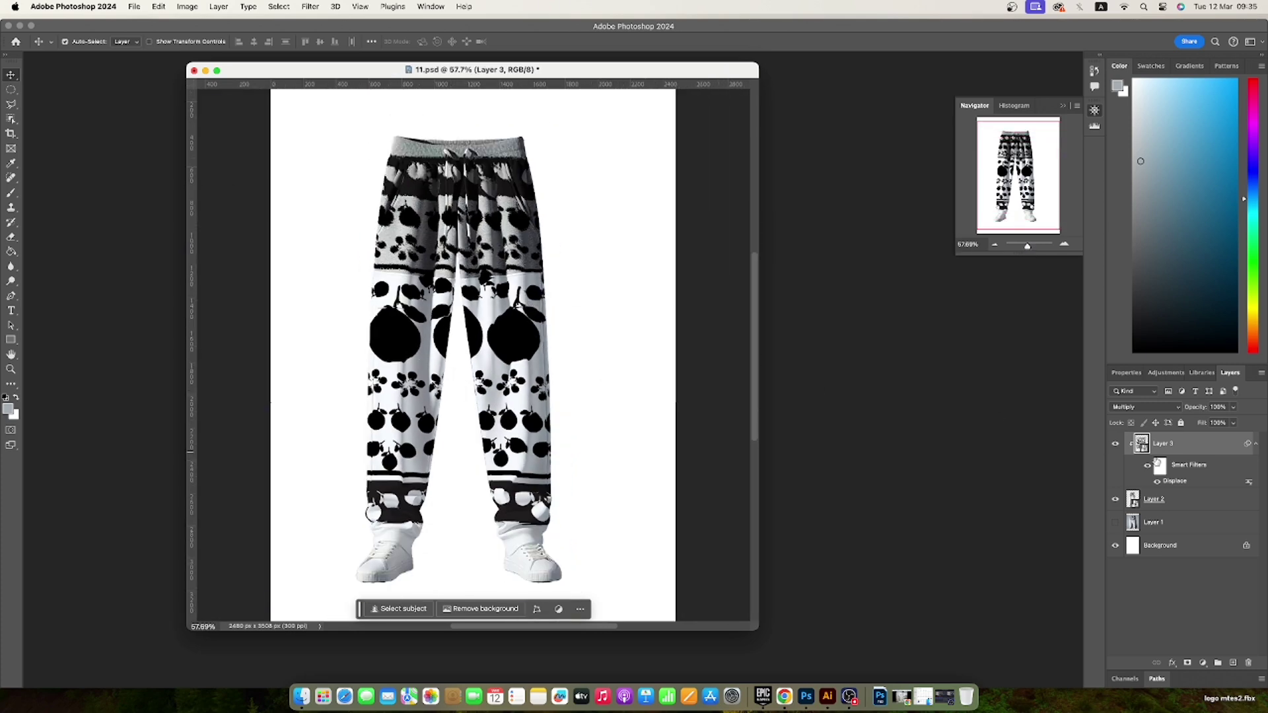
Step: Split the Underlying Layer white Blend If handle so Layer 3 fades from 207 to 255
double_click(1203, 444)
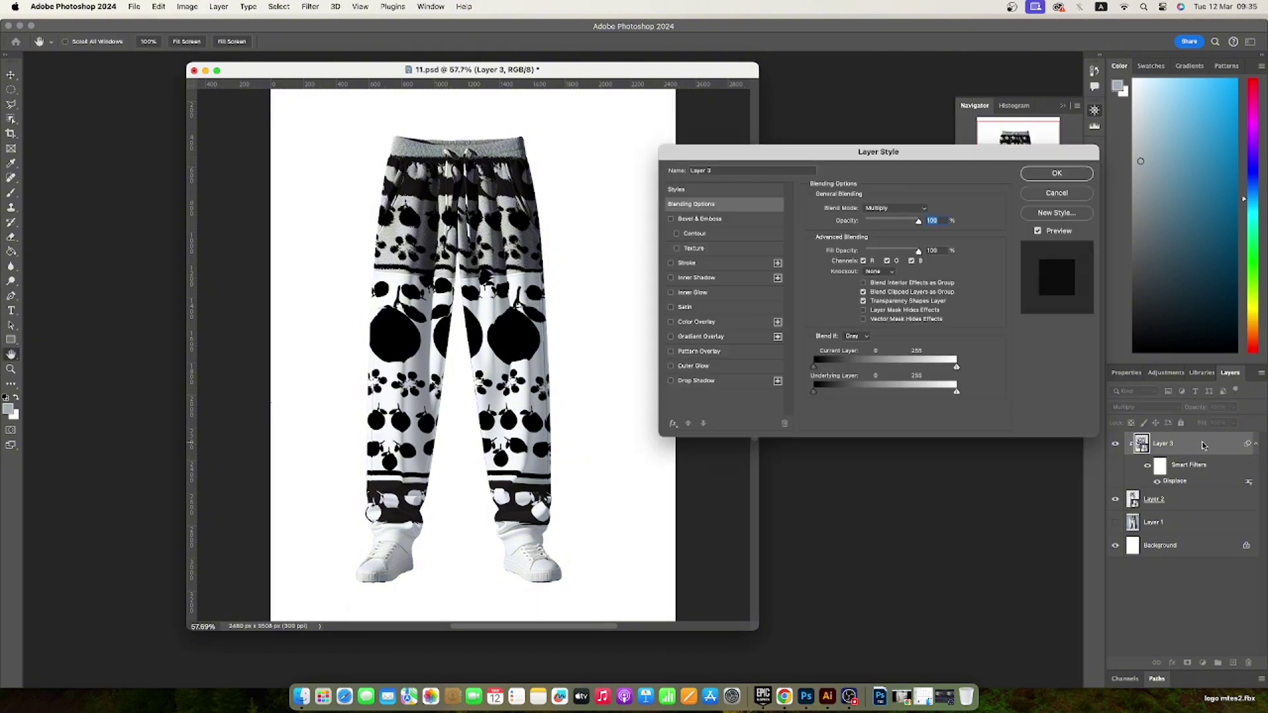
drag(912, 160, 950, 238)
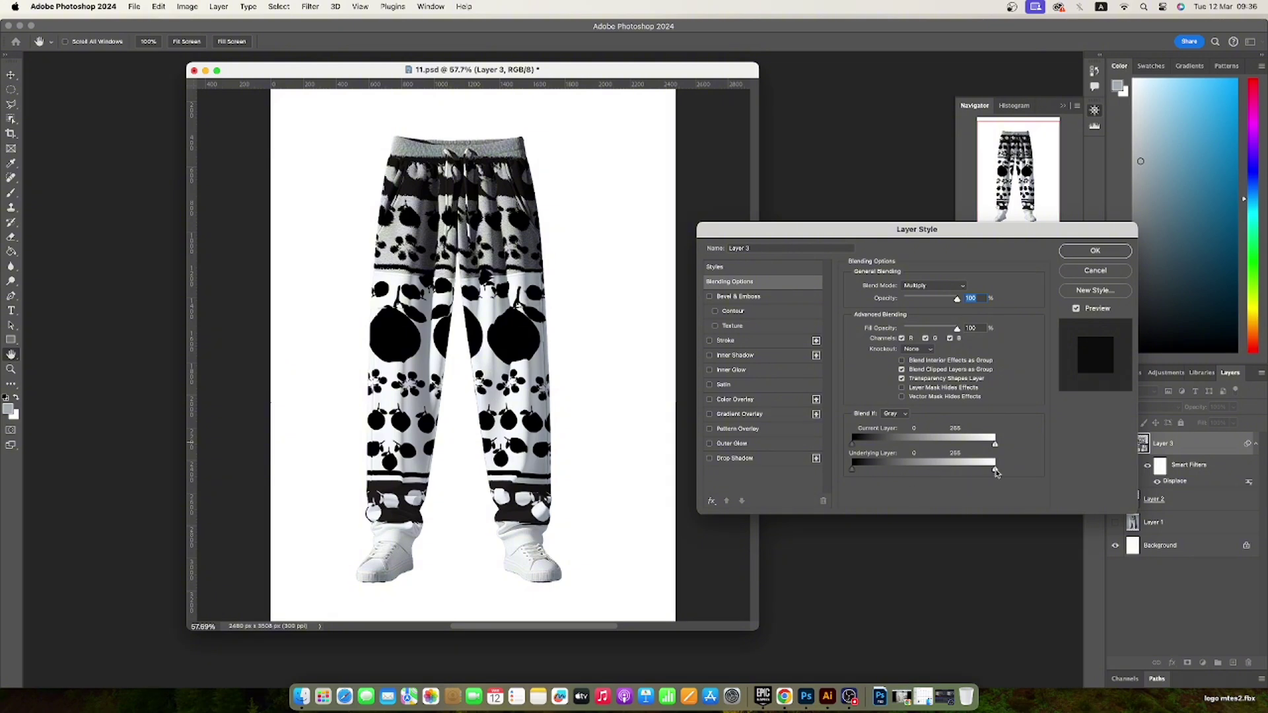
key(alt)
mouse_move(995, 472)
mouse_down()
mouse_move(942, 472)
mouse_move(1018, 480)
mouse_up()
key(alt)
drag(994, 471, 983, 476)
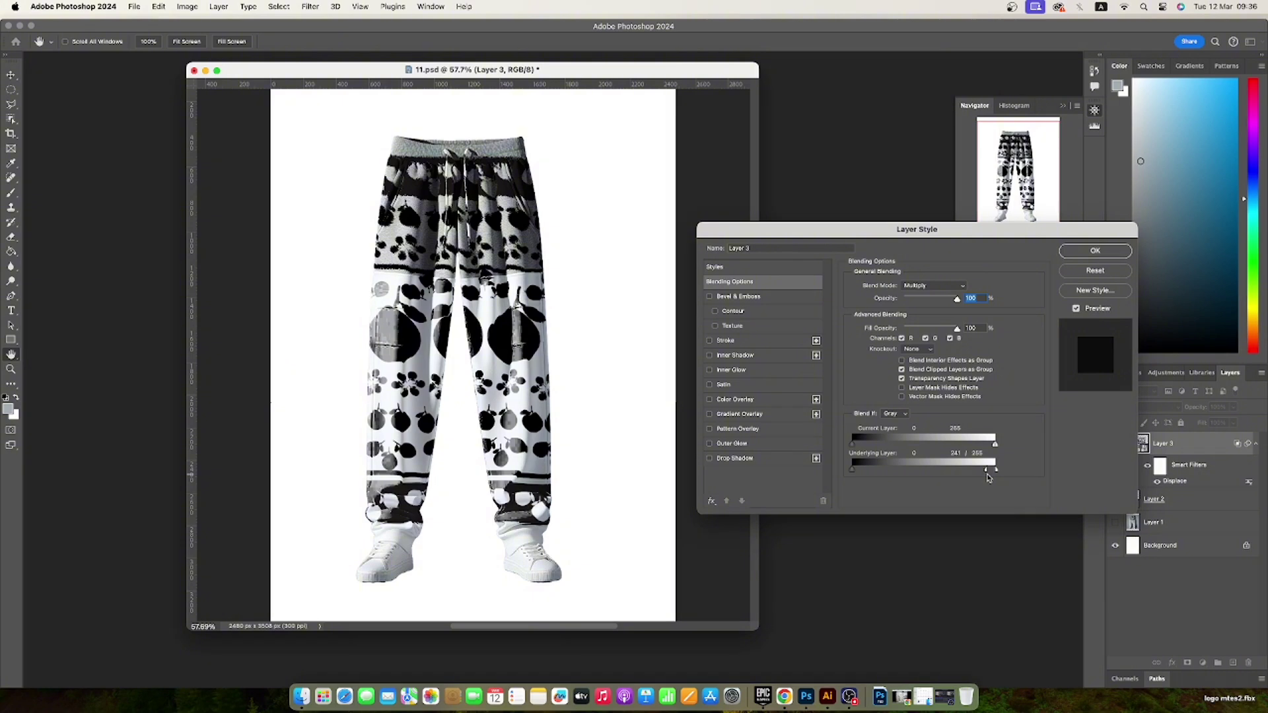
drag(989, 477, 969, 482)
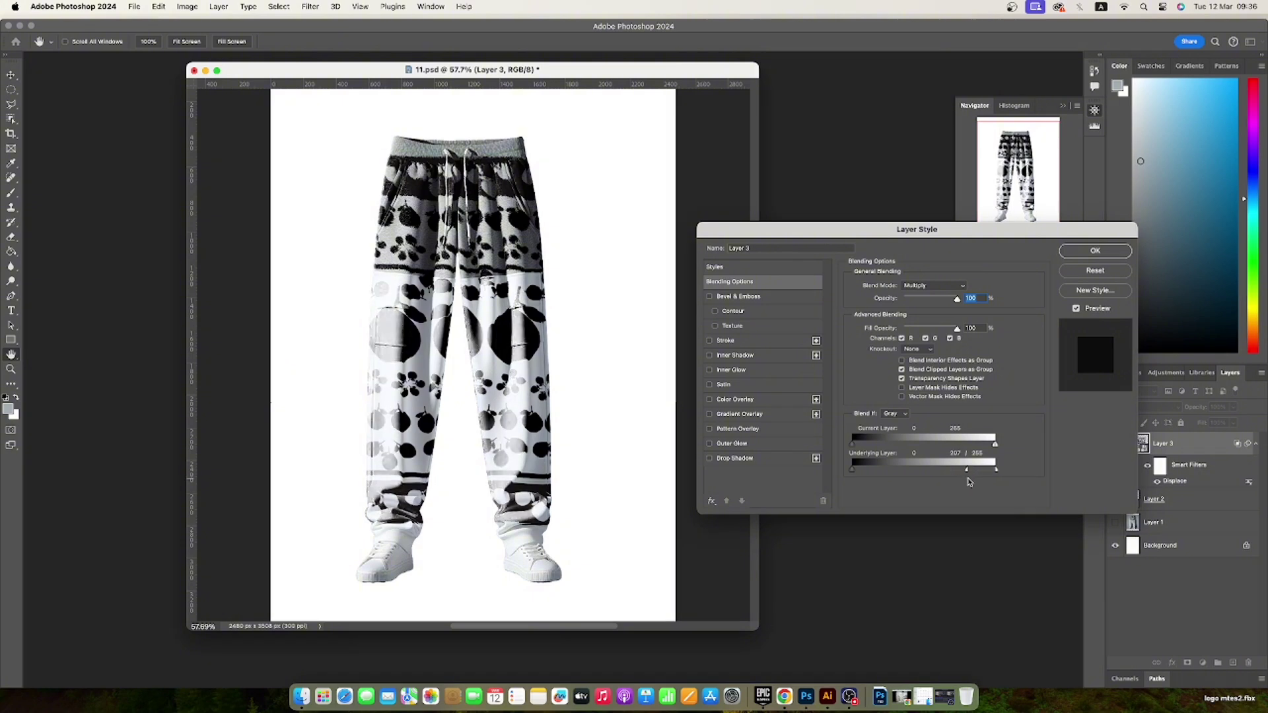
click(1096, 252)
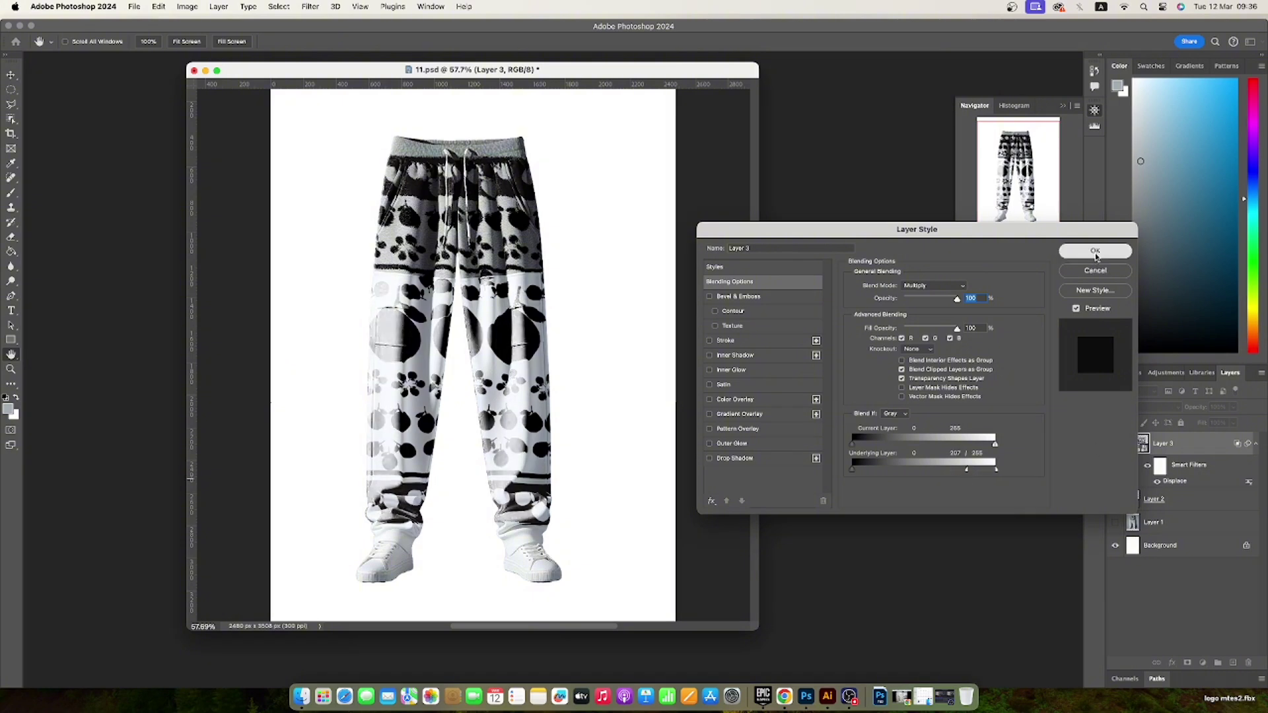
drag(1028, 248, 1027, 251)
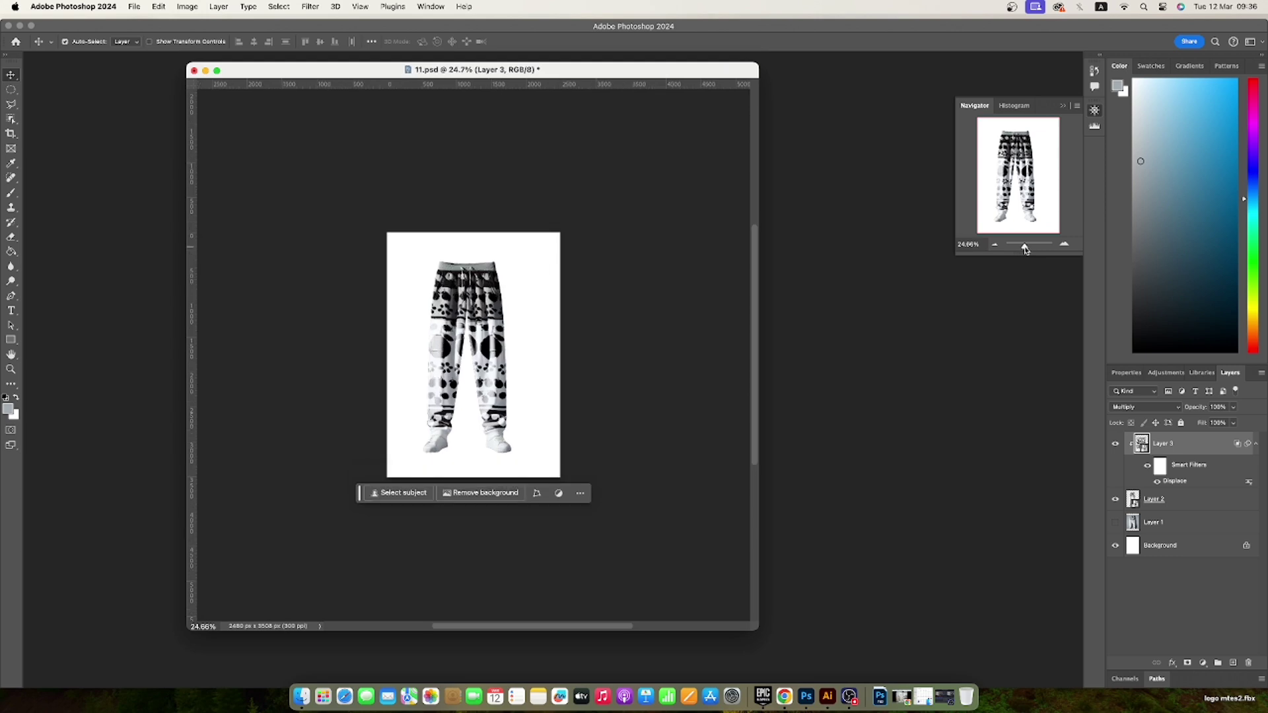
Step: Add Layer 4 above Background and fill it with grey-blue 909ca3 using Paint Bucket
click(1180, 547)
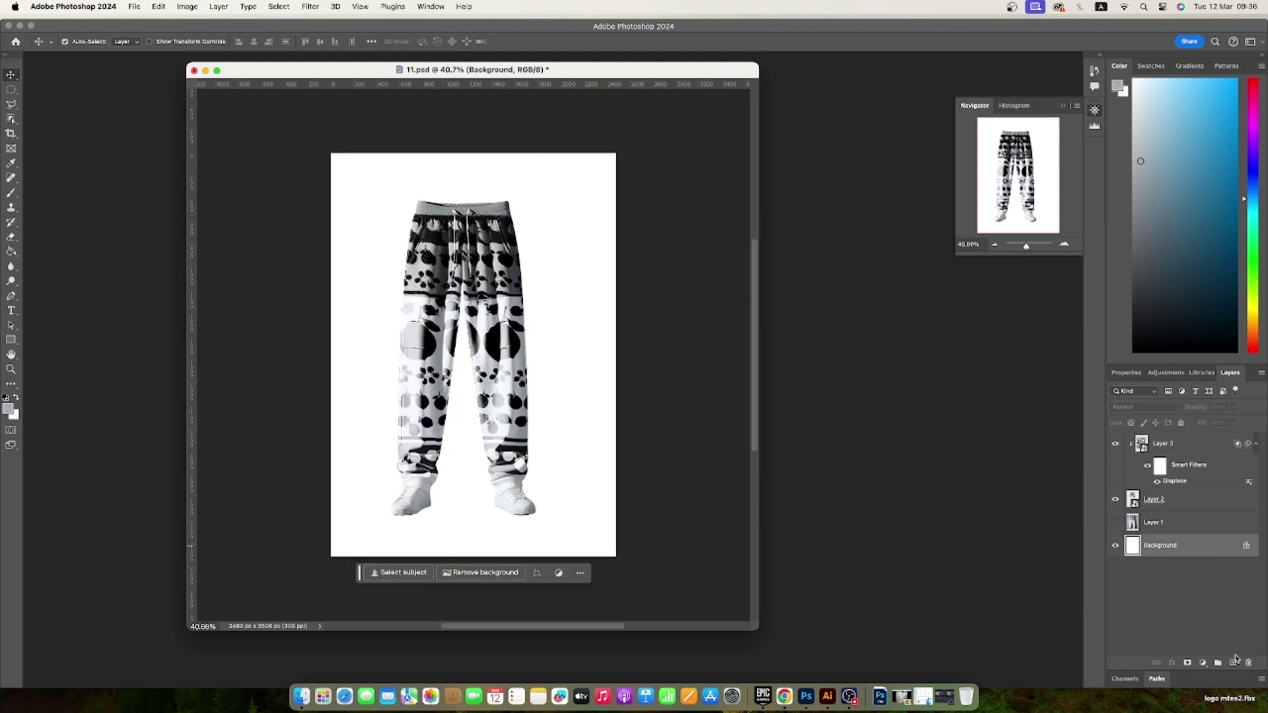
click(1233, 664)
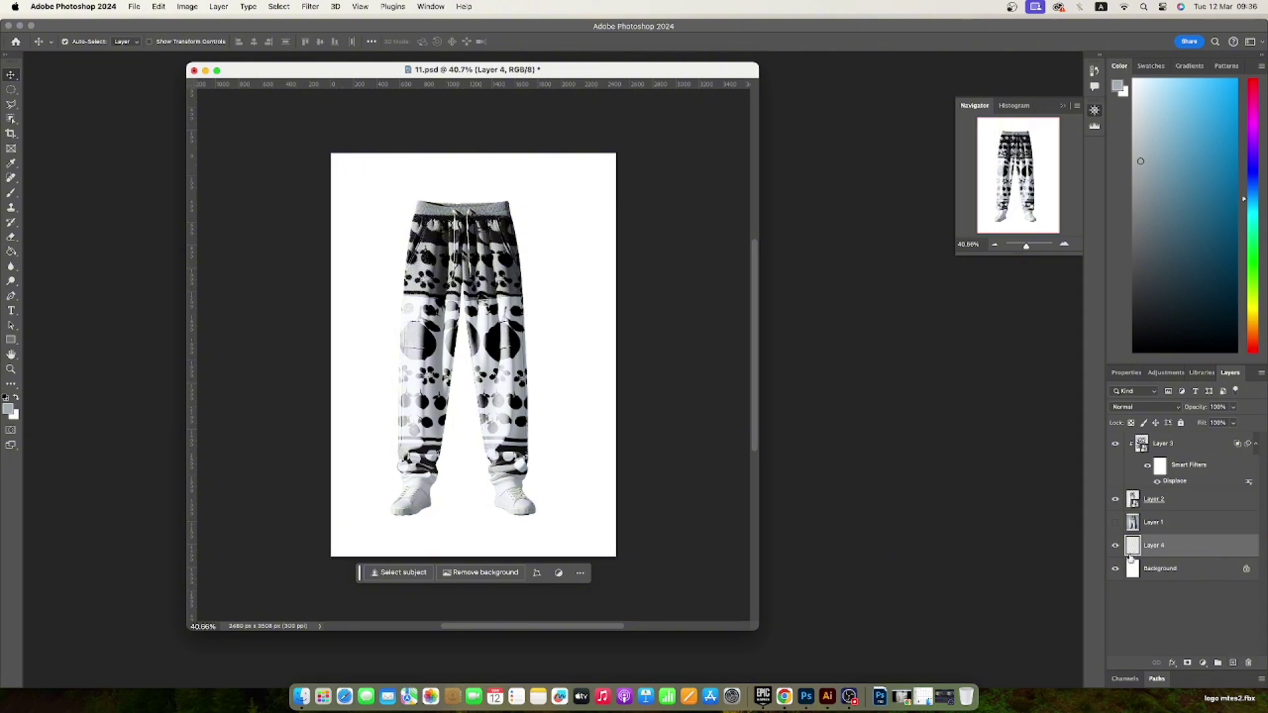
click(9, 409)
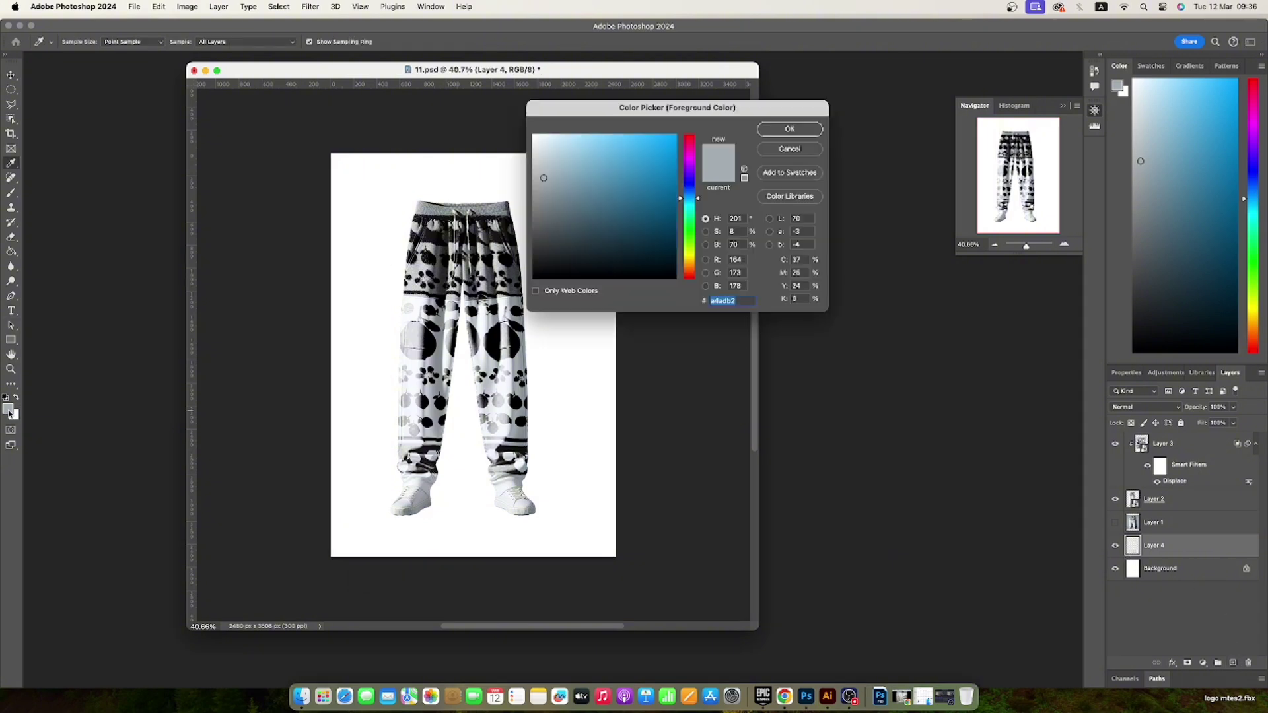
click(548, 187)
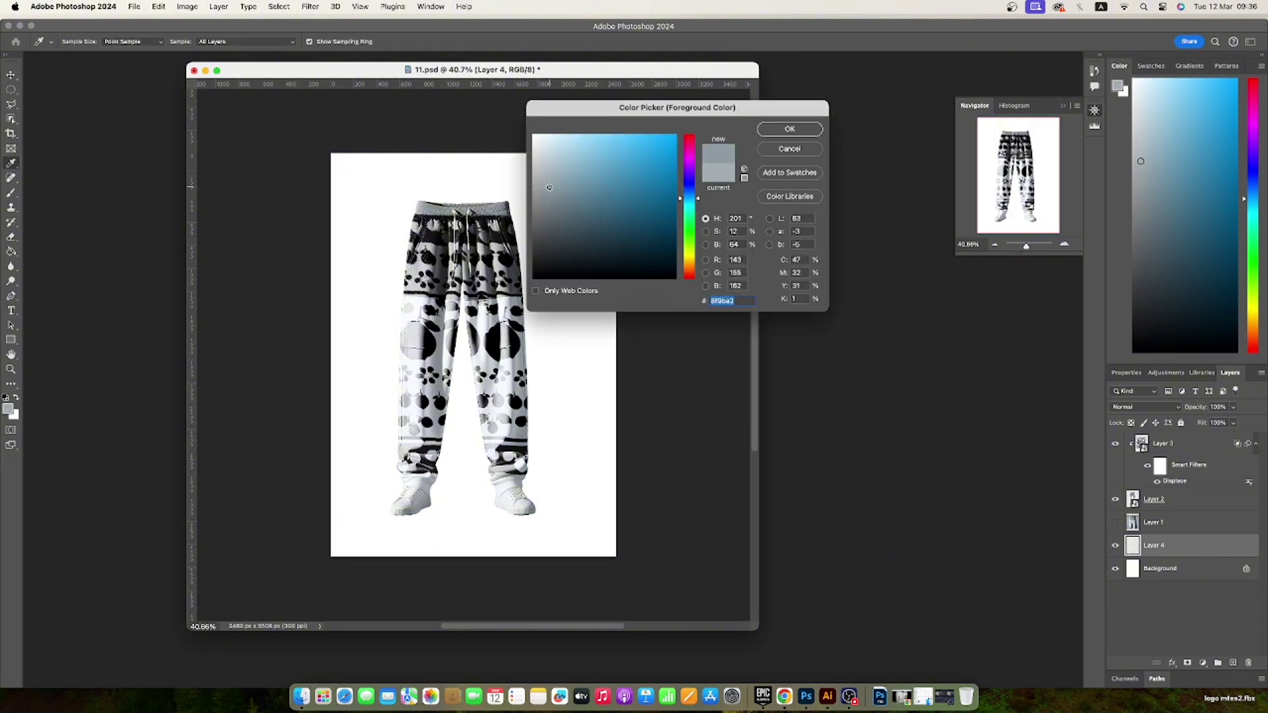
click(782, 132)
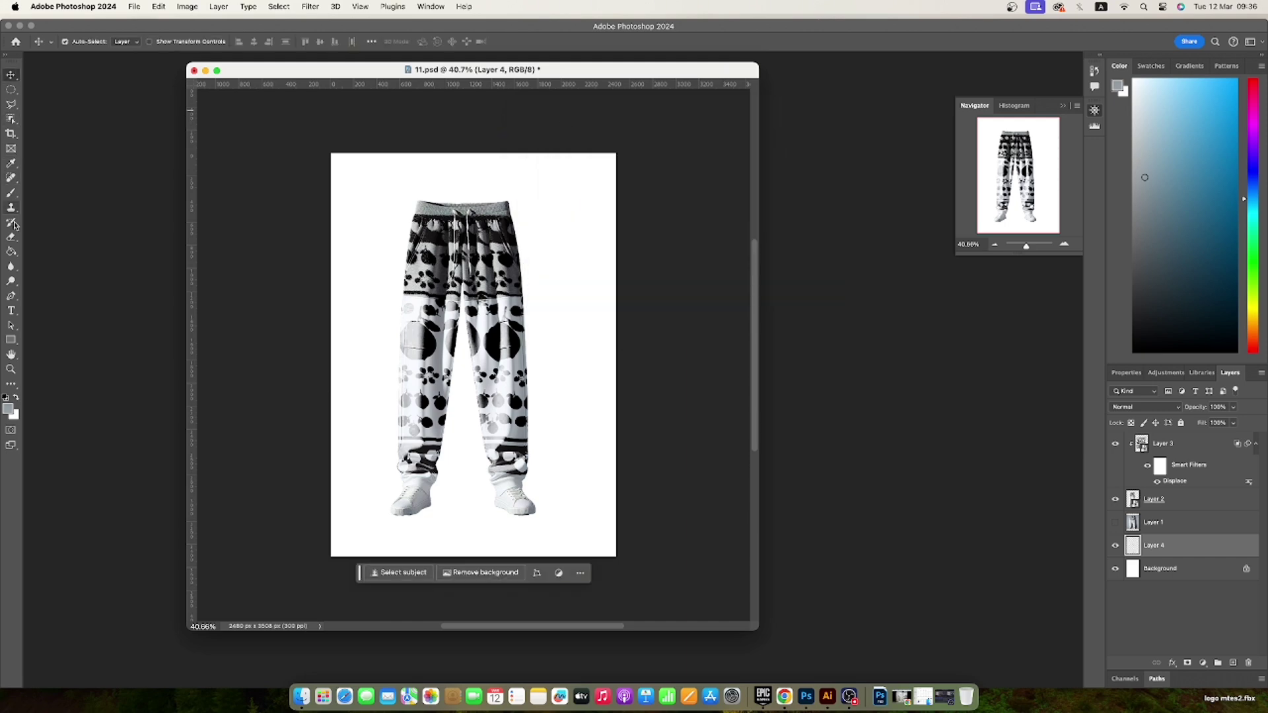
click(11, 251)
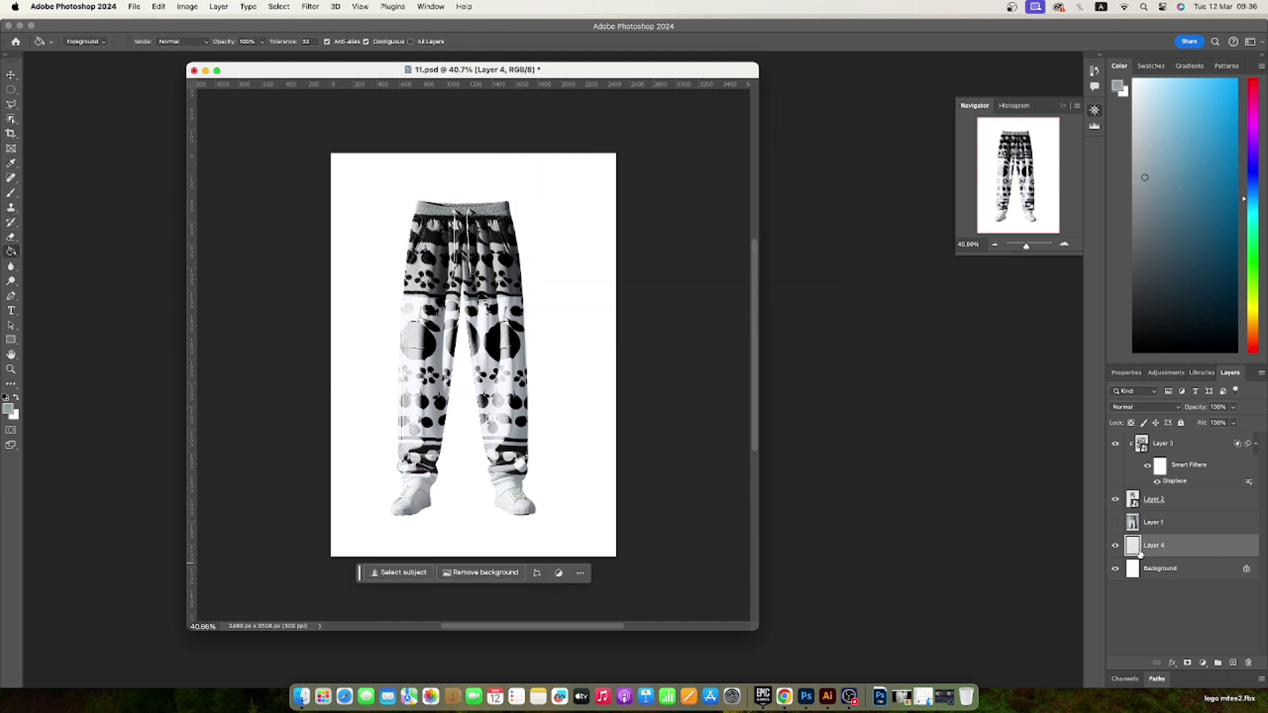
click(560, 424)
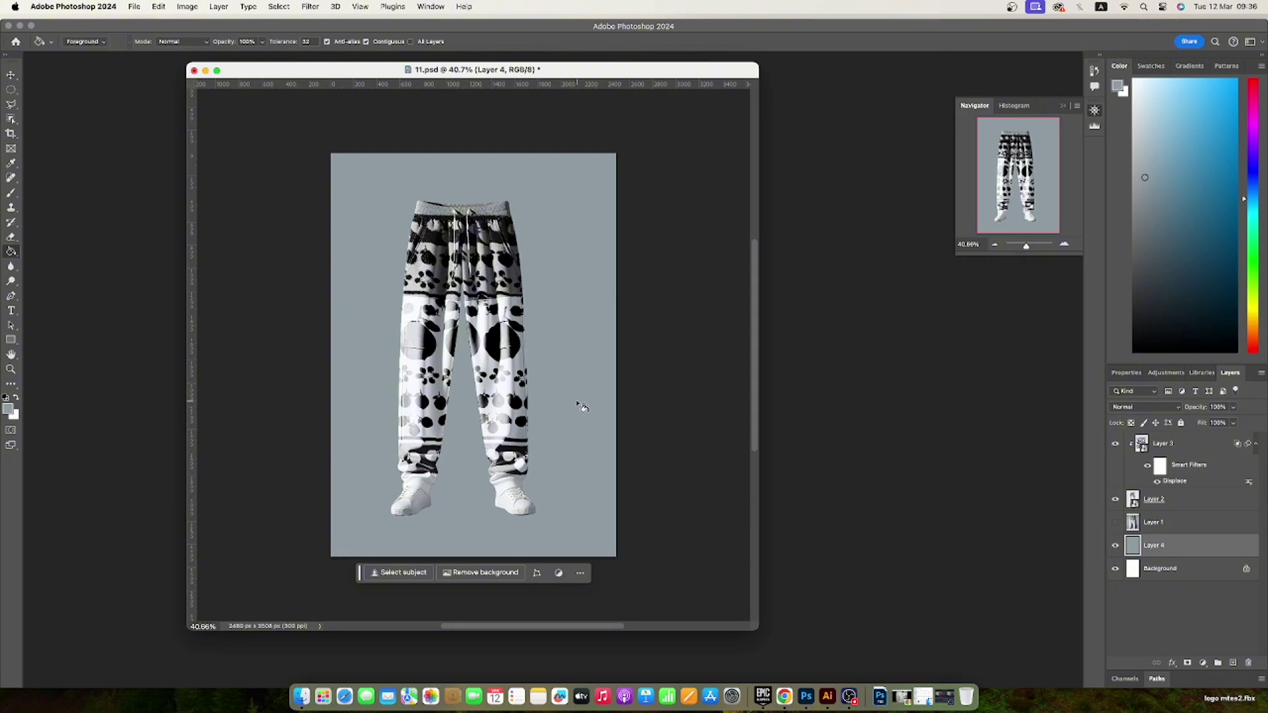
click(10, 75)
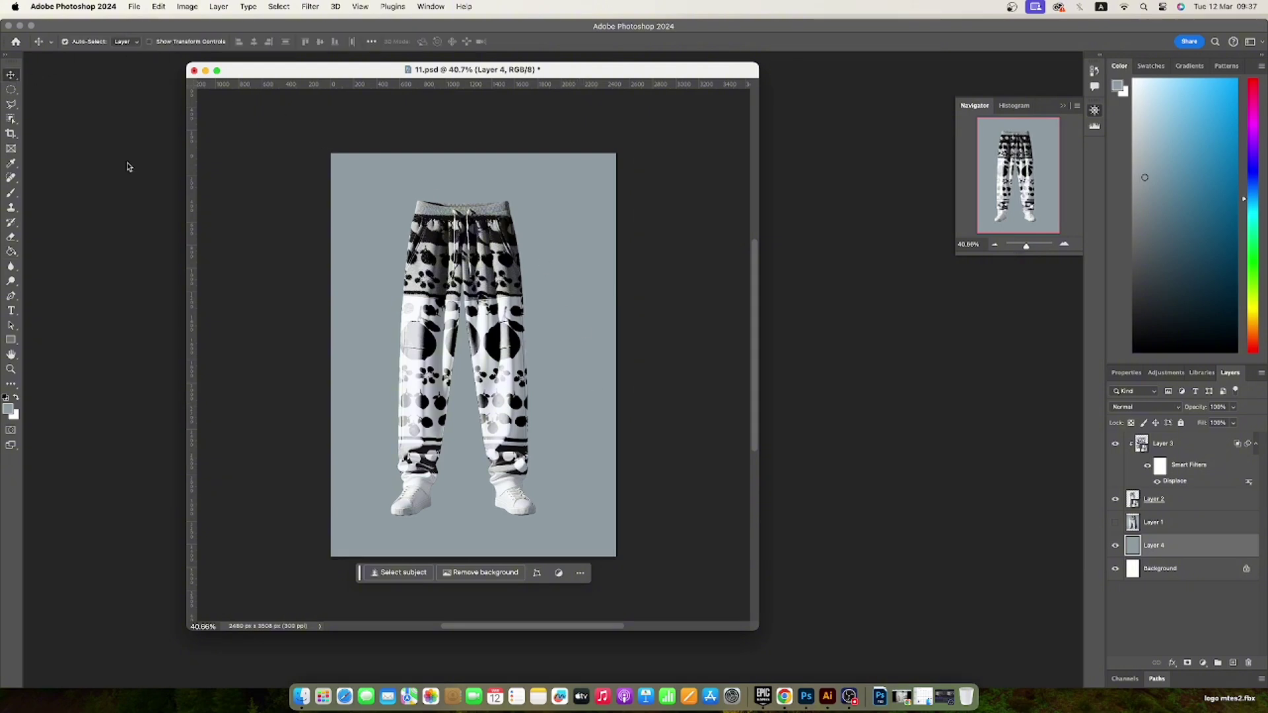
Step: Set Export As to JPG format at quality 7, after abandoning a Save As attempt
click(134, 6)
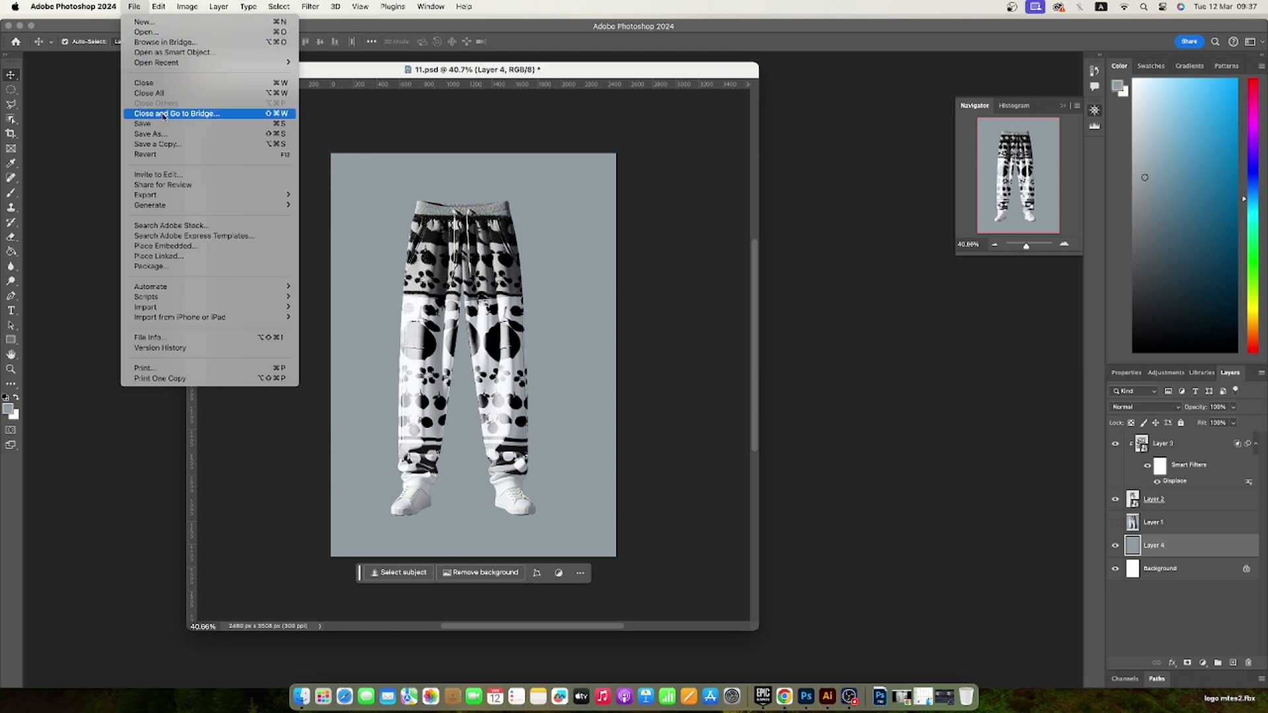
click(166, 136)
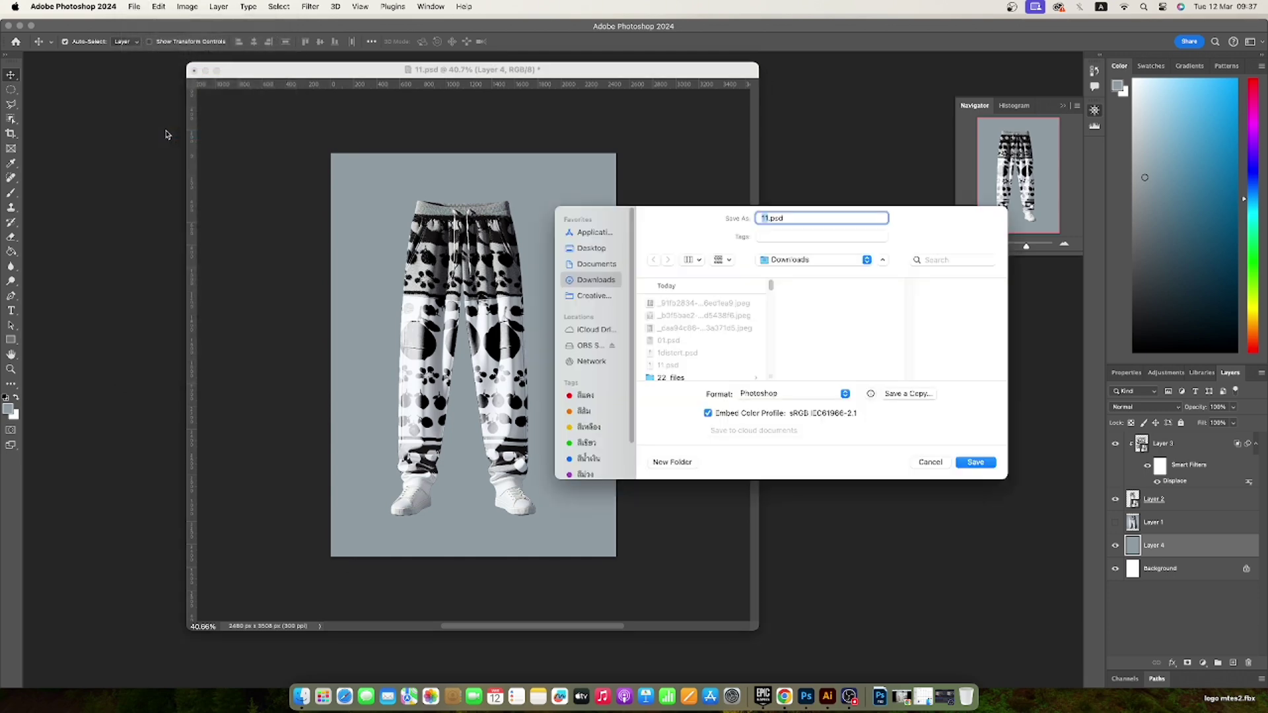
click(843, 395)
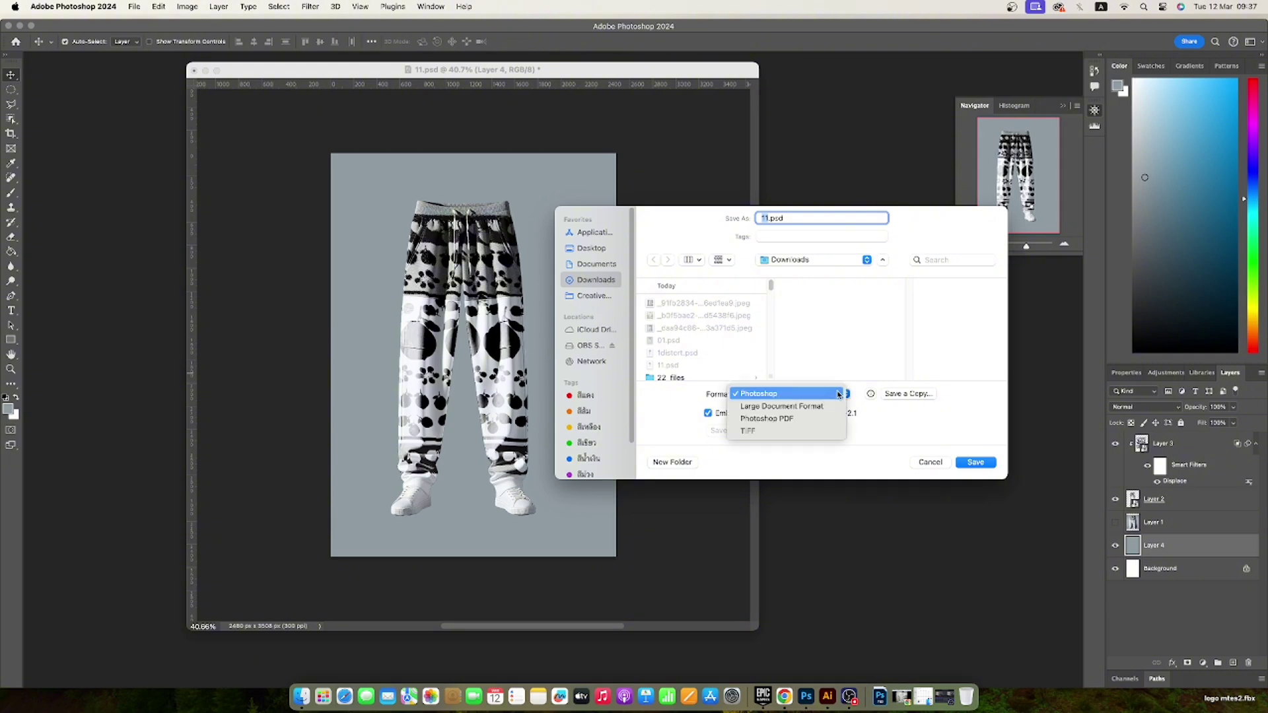
click(929, 462)
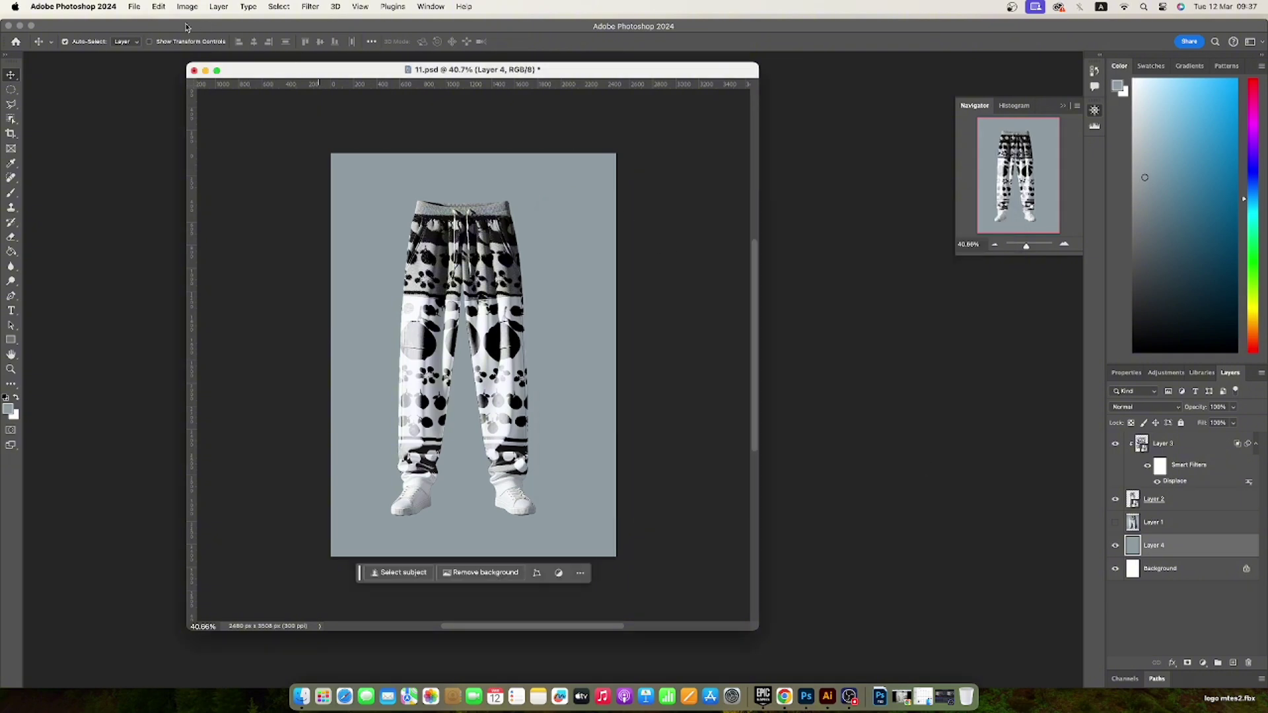
click(138, 9)
mouse_move(146, 195)
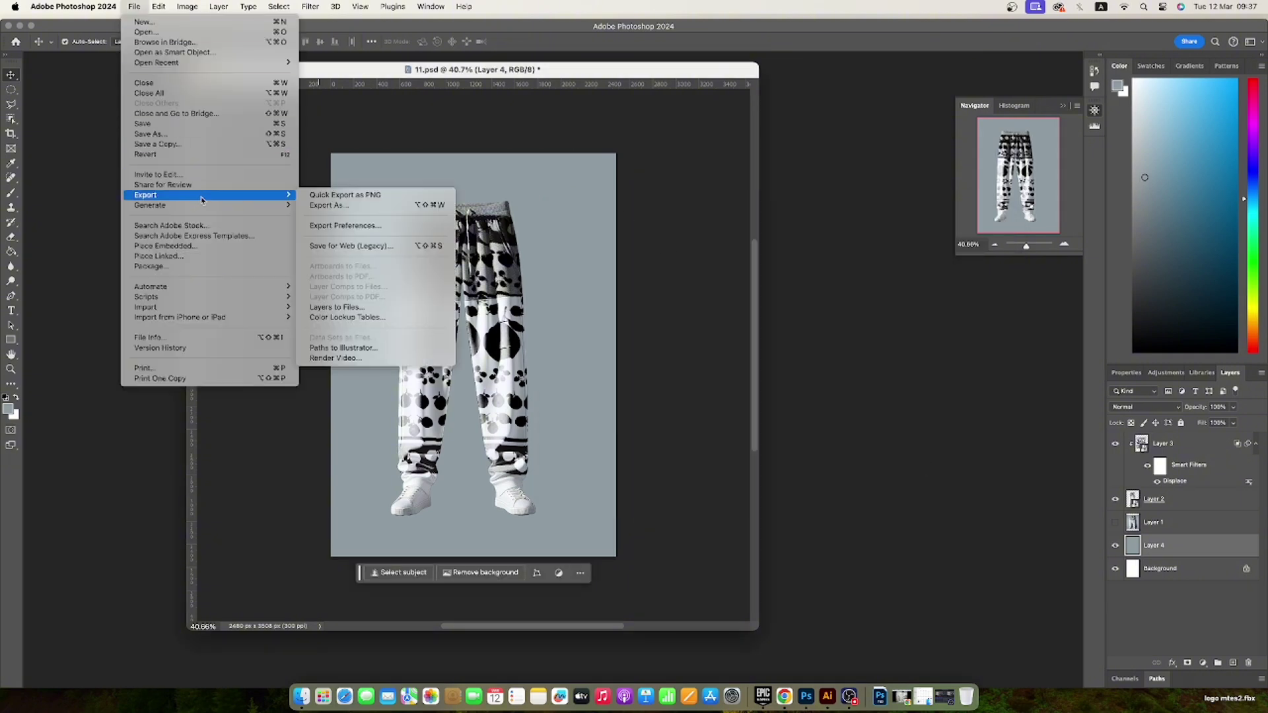
click(352, 208)
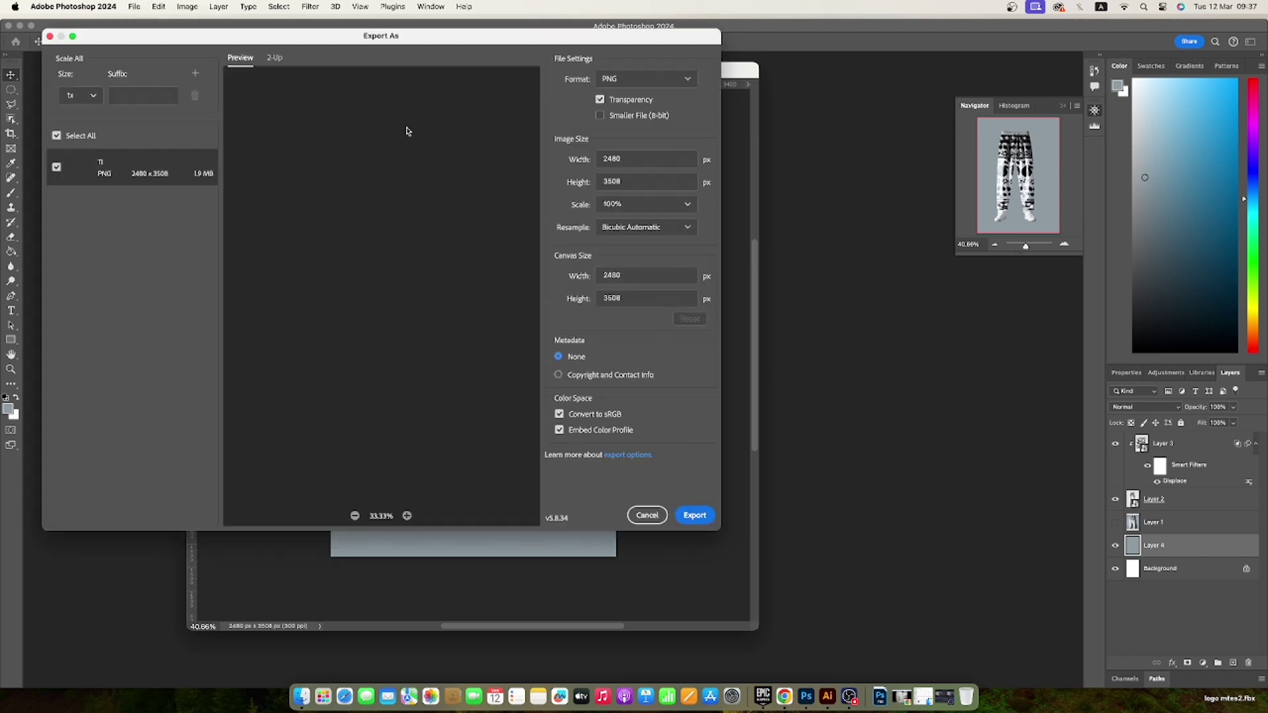
drag(411, 37, 551, 42)
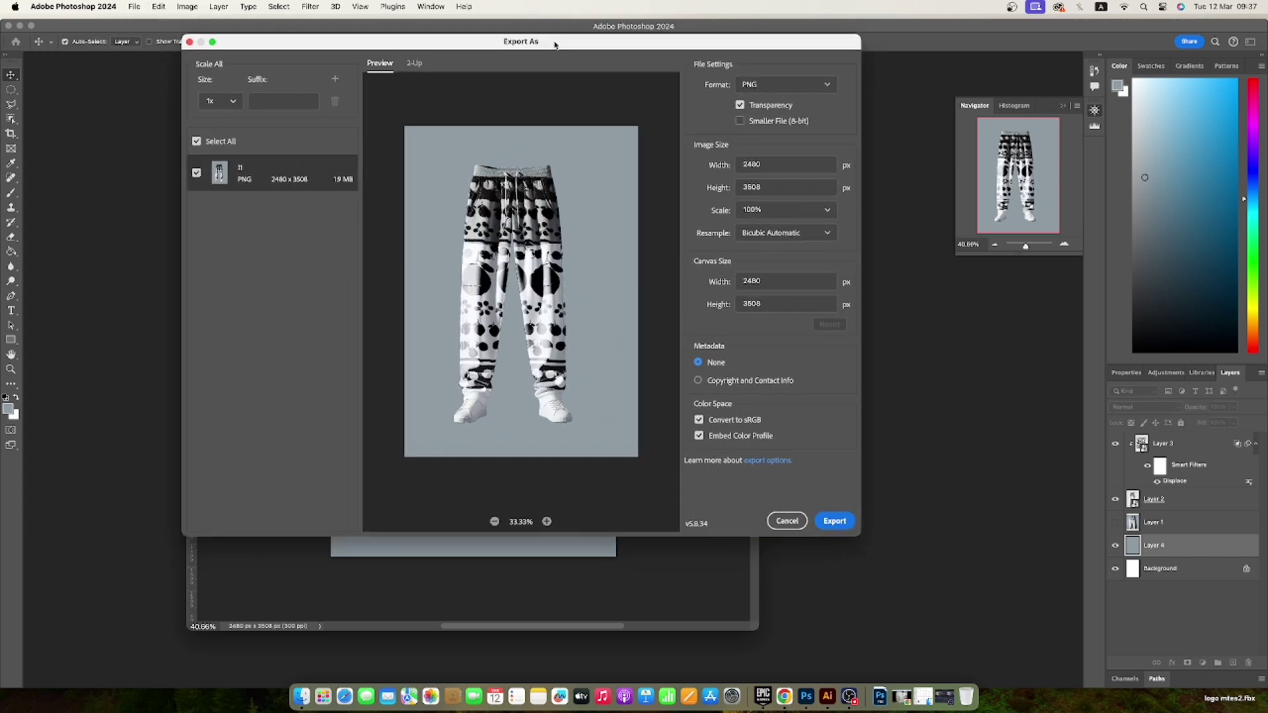
click(827, 86)
click(760, 126)
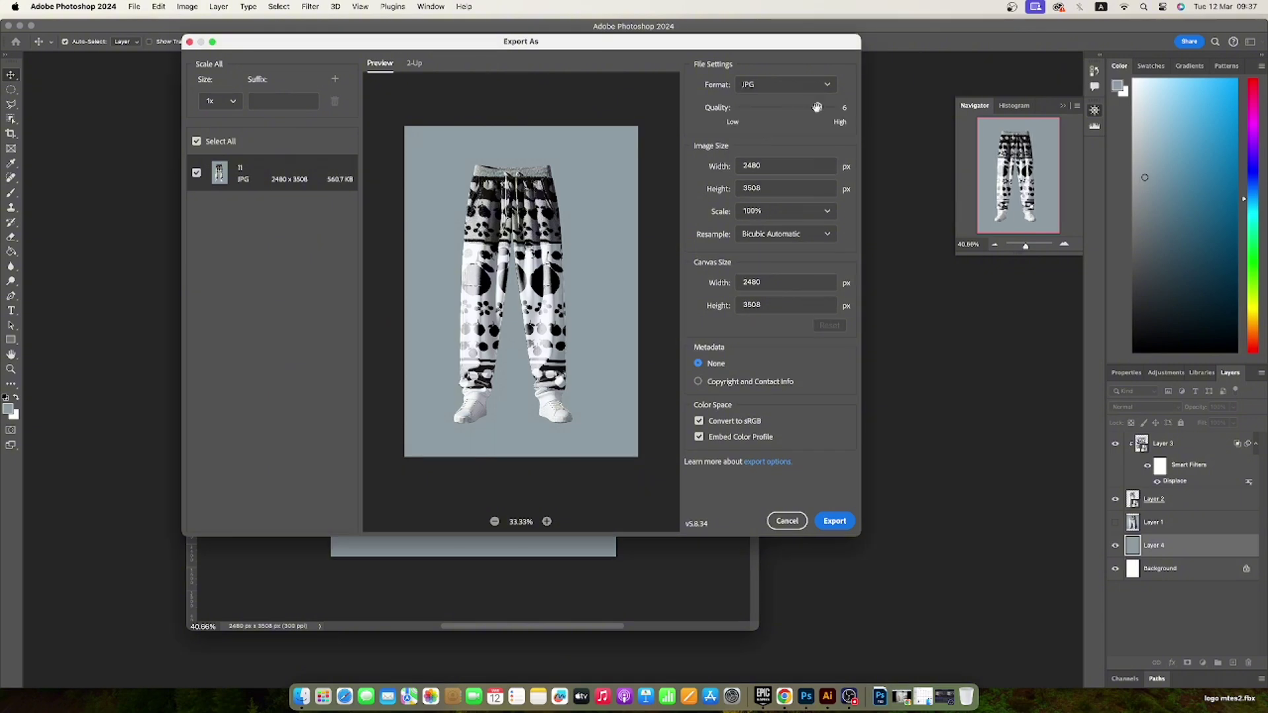
drag(817, 107, 833, 107)
Step: Switch the keyboard to Thai, enter a Thai file name, and save the JPG
click(837, 522)
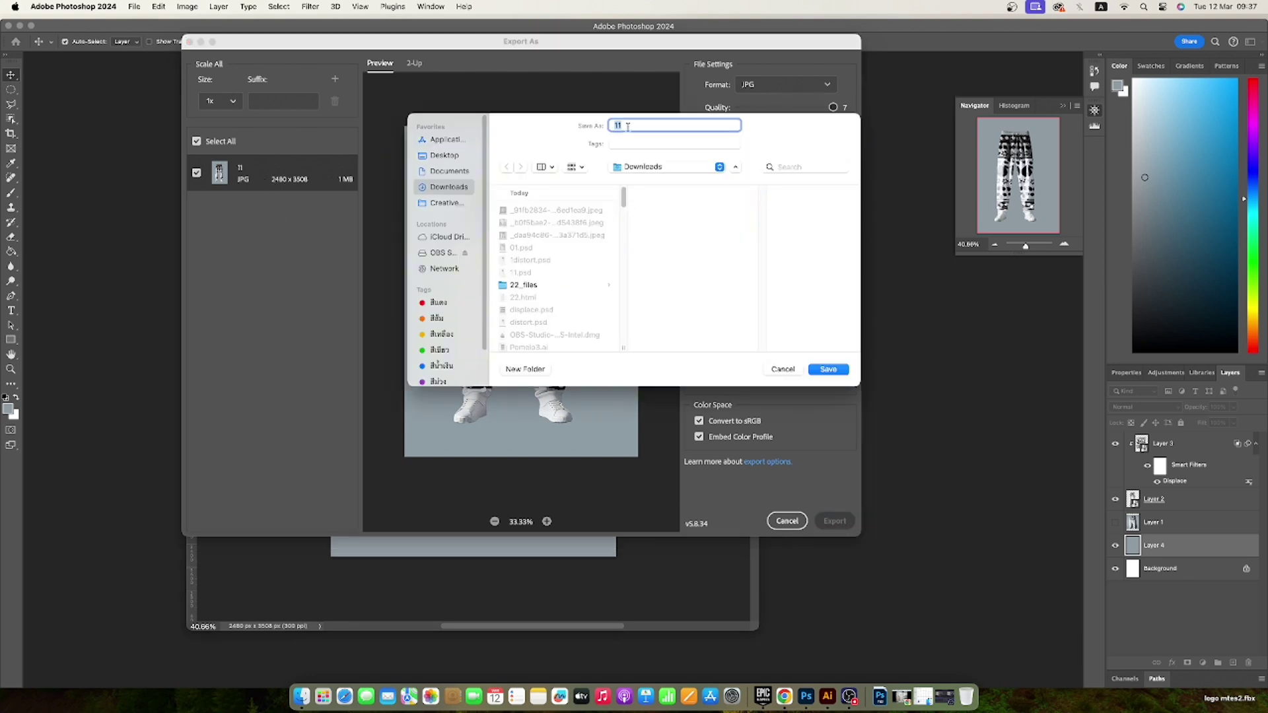
key(BackSpace)
key(BackSpace)
text(1)
key(BackSpace)
click(1102, 6)
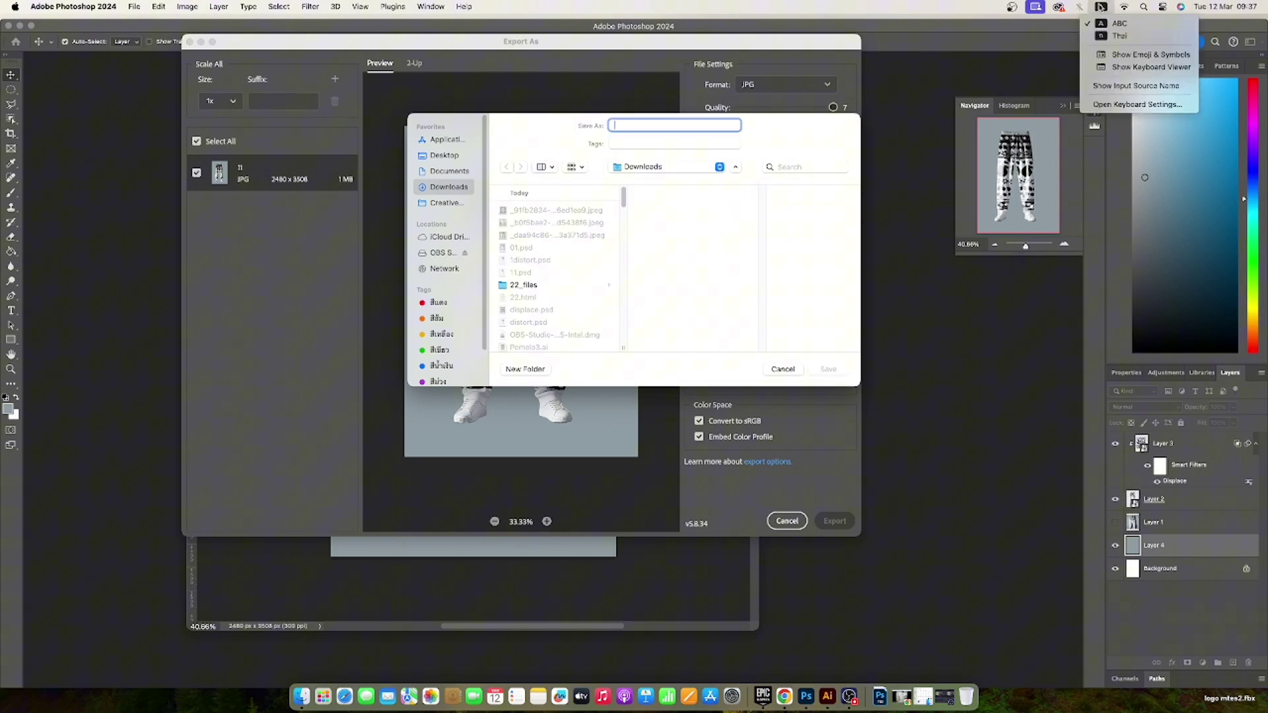
click(1125, 37)
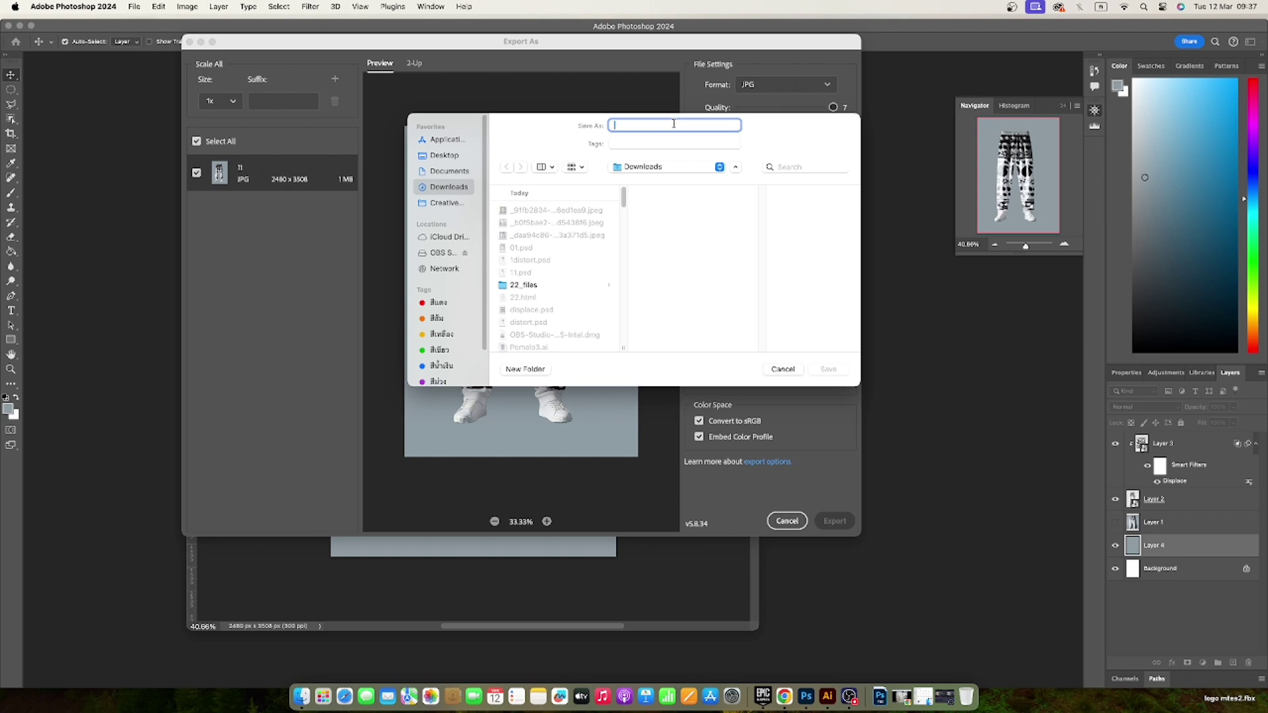
text(ท)
click(830, 370)
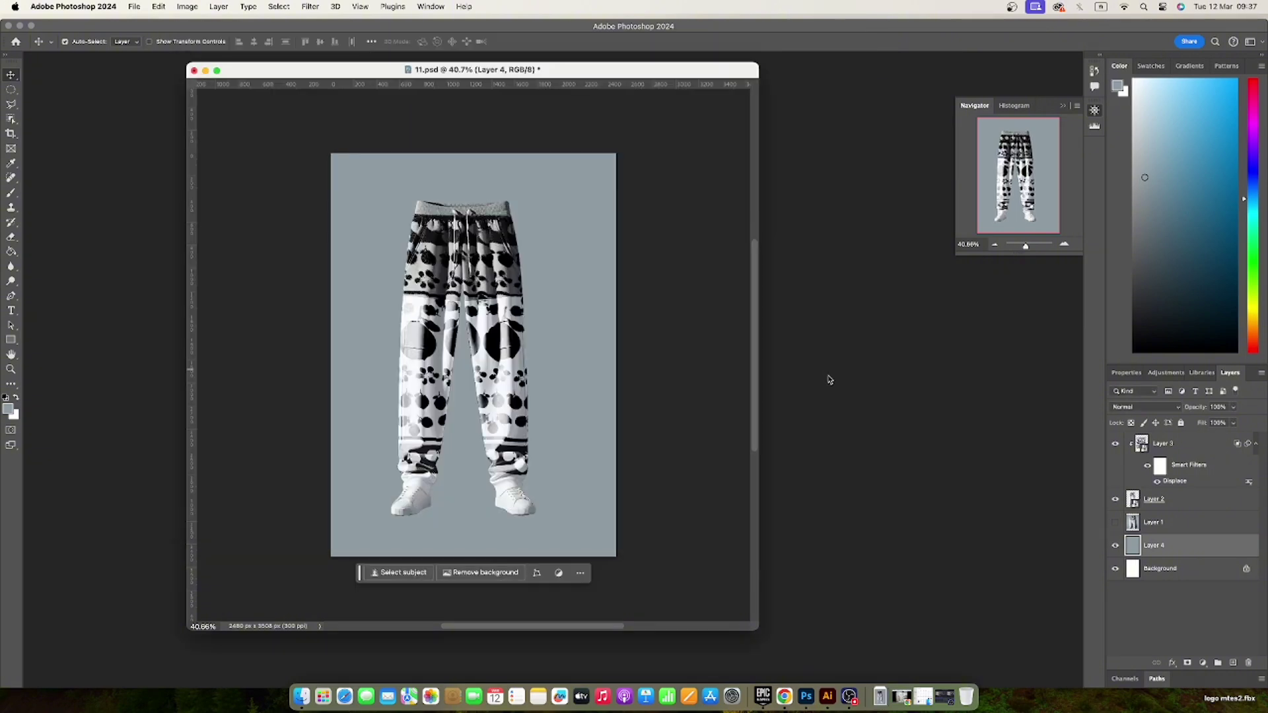